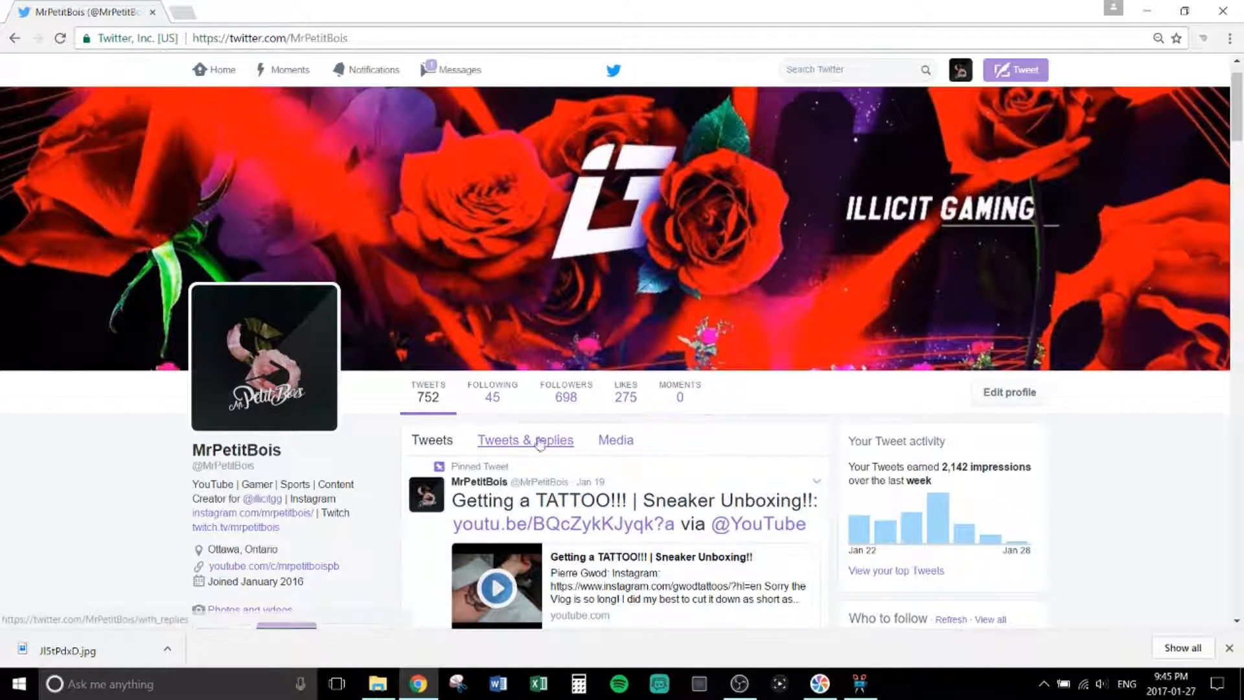
Step: Go to pixlr.com in a new Chrome tab and launch the Pixlr Editor web app
{"action": "scroll", "coordinate": [540, 444], "scroll_direction": "down", "scroll_amount": 3}
{"action": "scroll", "coordinate": [938, 200], "scroll_direction": "up", "scroll_amount": 4}
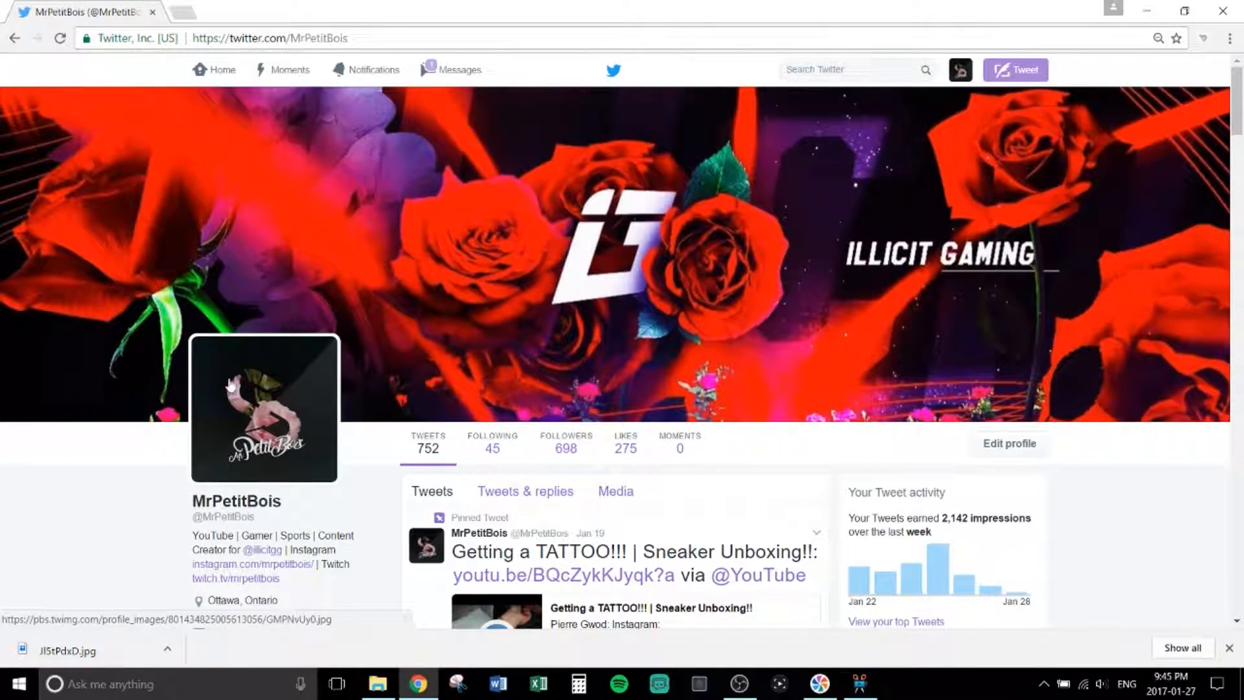
{"action": "left_click", "coordinate": [183, 12]}
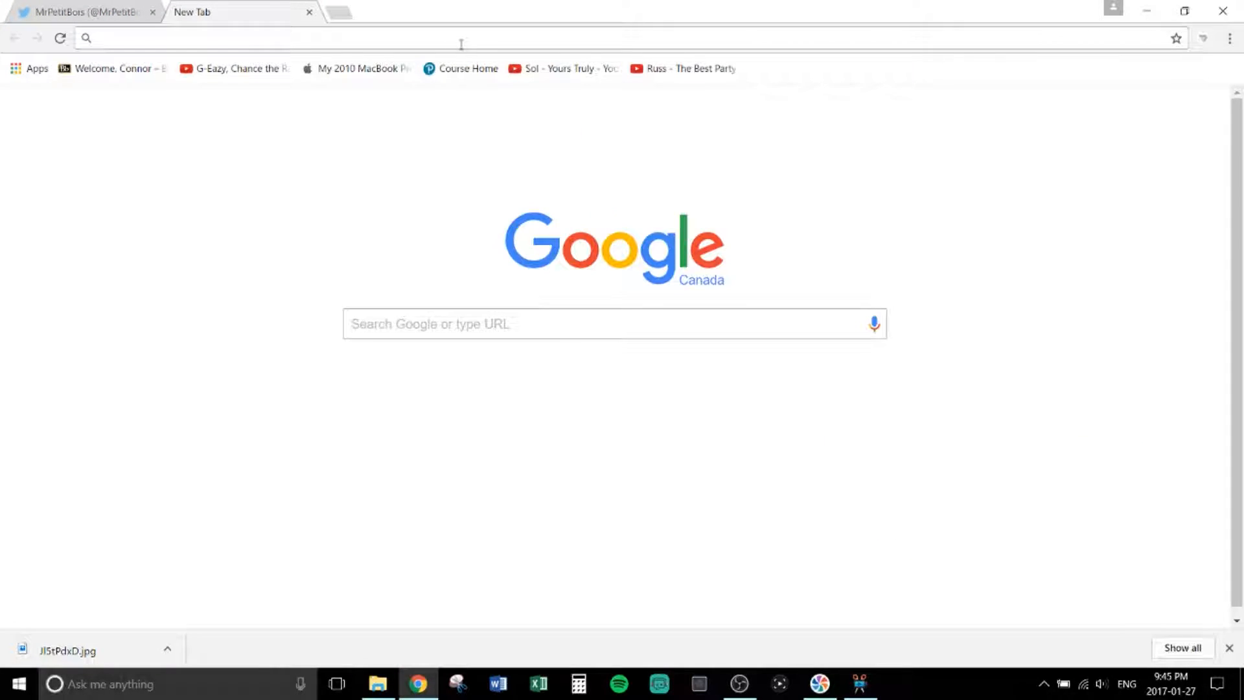
{"action": "type", "text": "pixlr."}
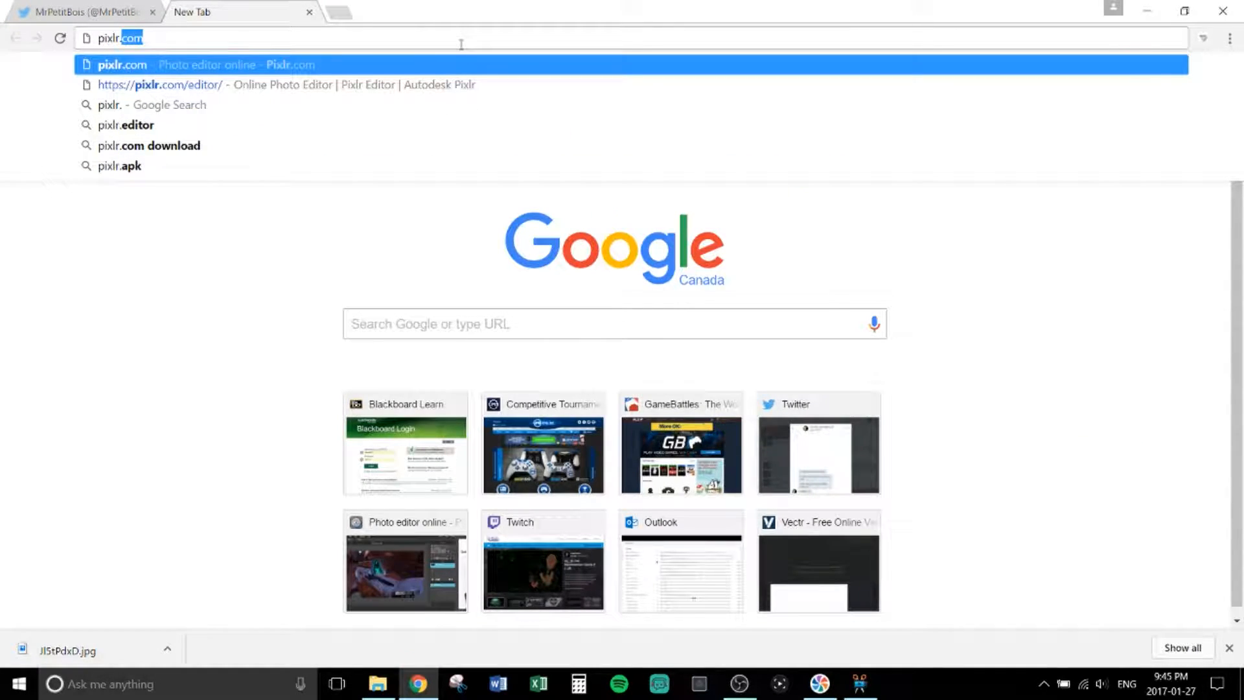
{"action": "key", "text": "Return"}
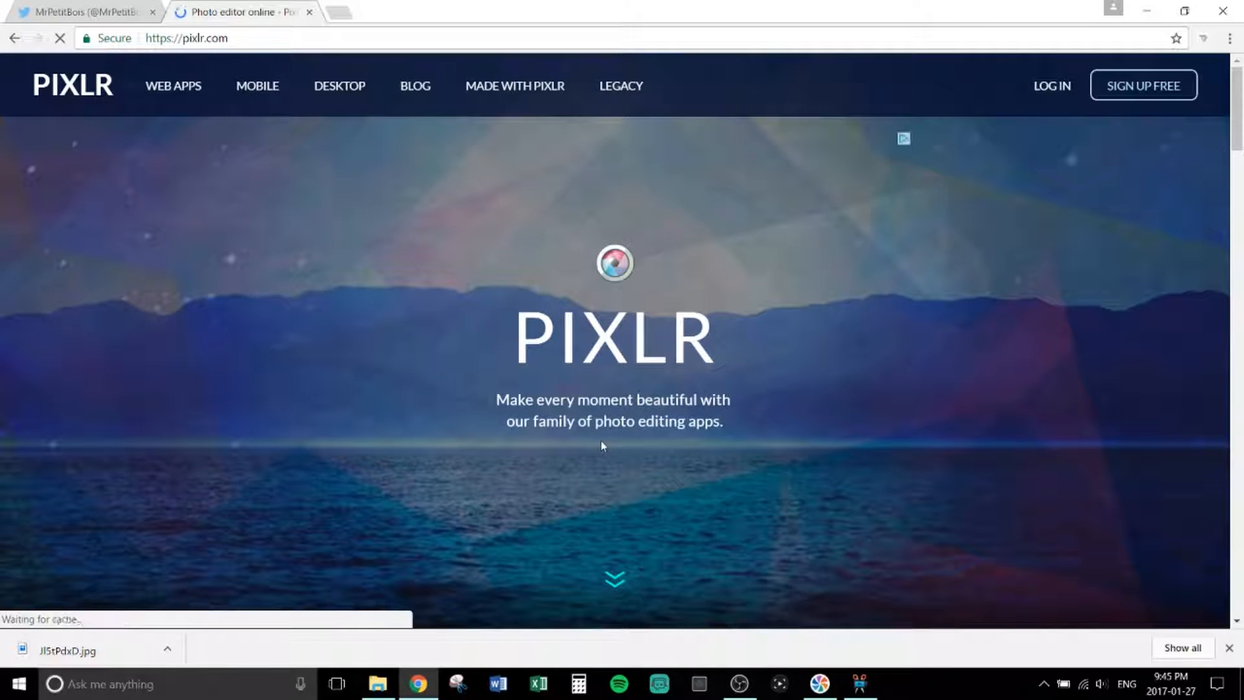
{"action": "scroll", "coordinate": [602, 444], "scroll_direction": "down", "scroll_amount": 2}
{"action": "left_click", "coordinate": [615, 591]}
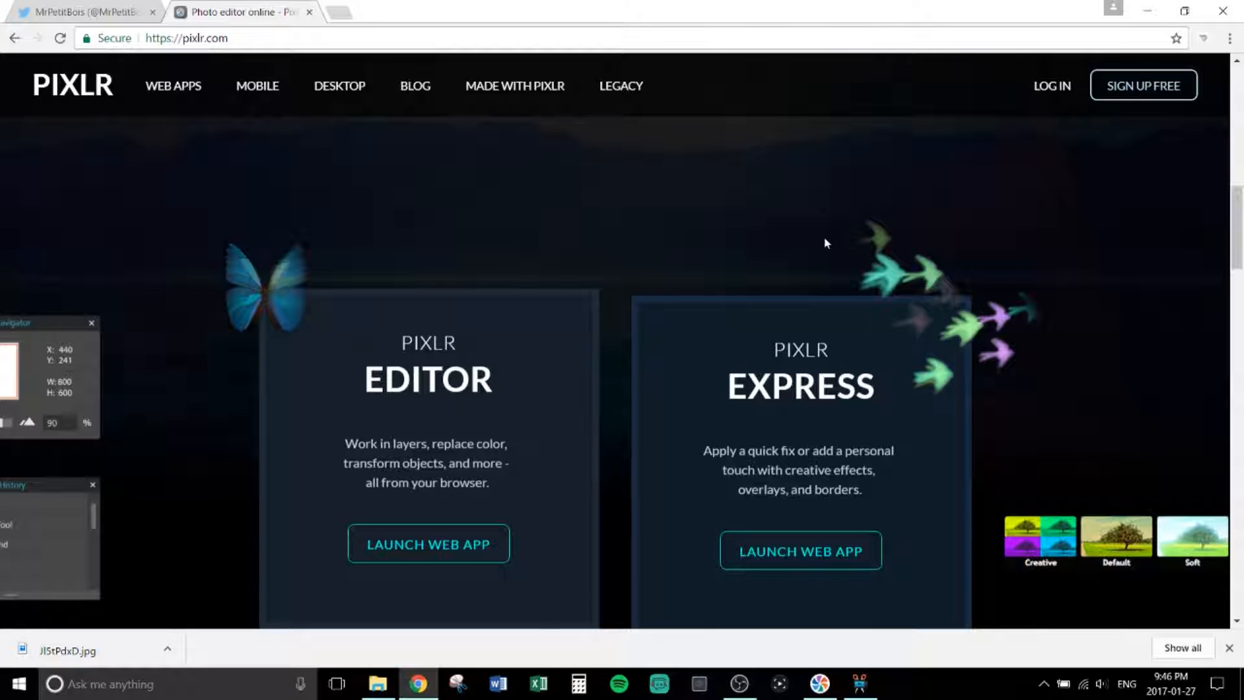
{"action": "left_click", "coordinate": [457, 551]}
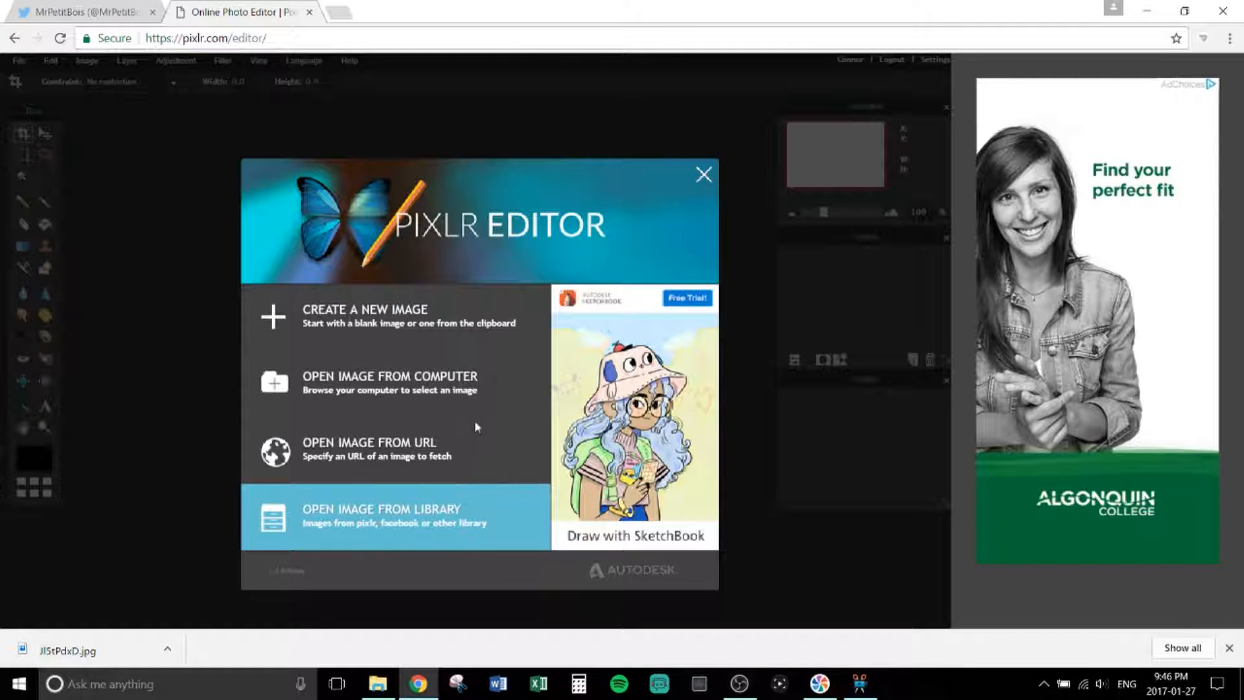
Step: Make a new 1280 by 720 pixel image with a transparent background
{"action": "left_click", "coordinate": [443, 324]}
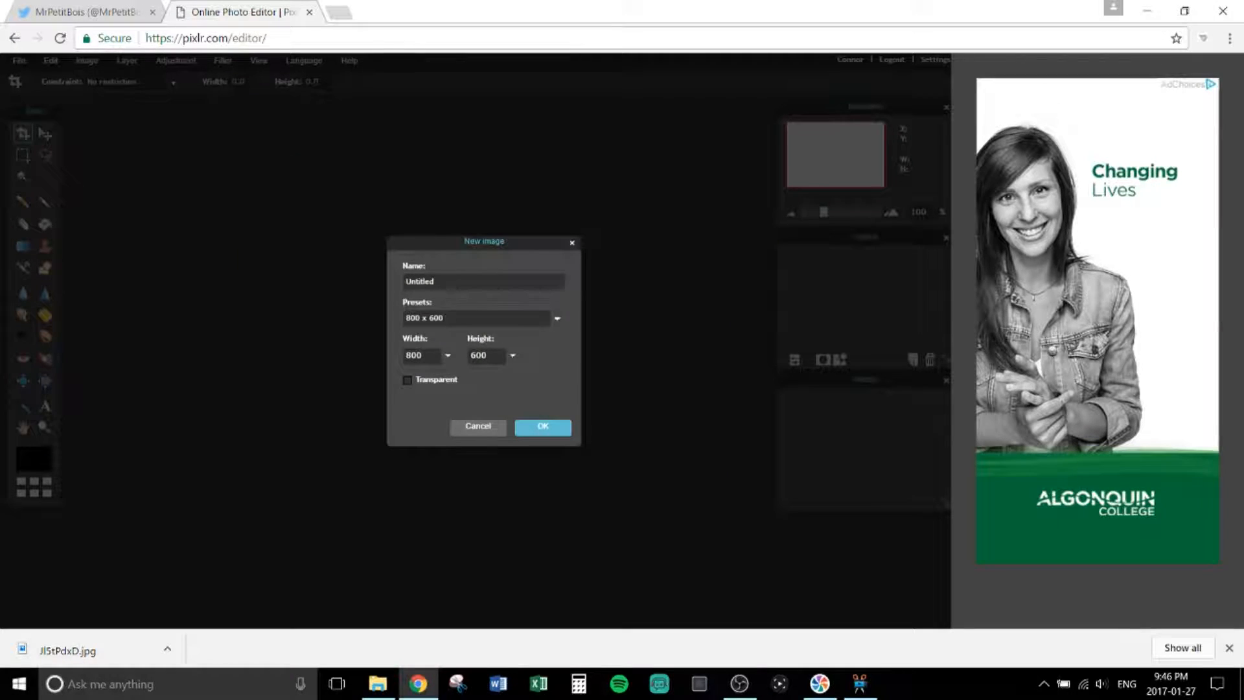
{"action": "type", "text": "1280"}
{"action": "key", "text": "Tab"}
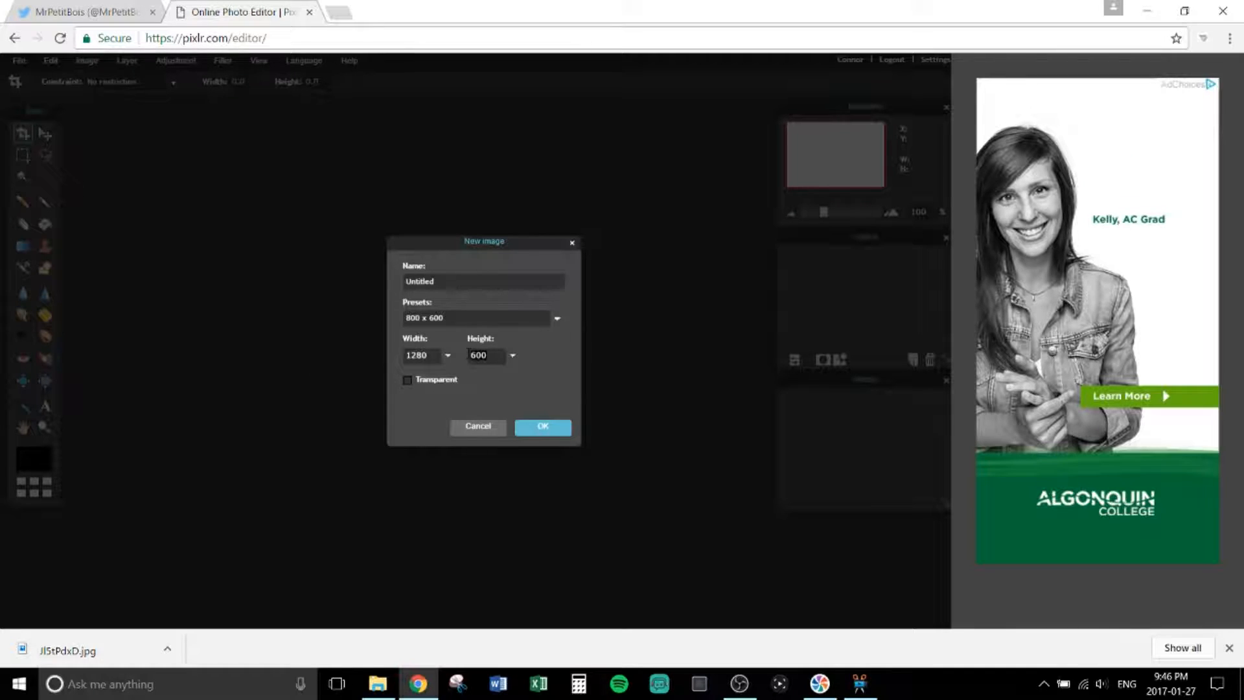
{"action": "type", "text": "720"}
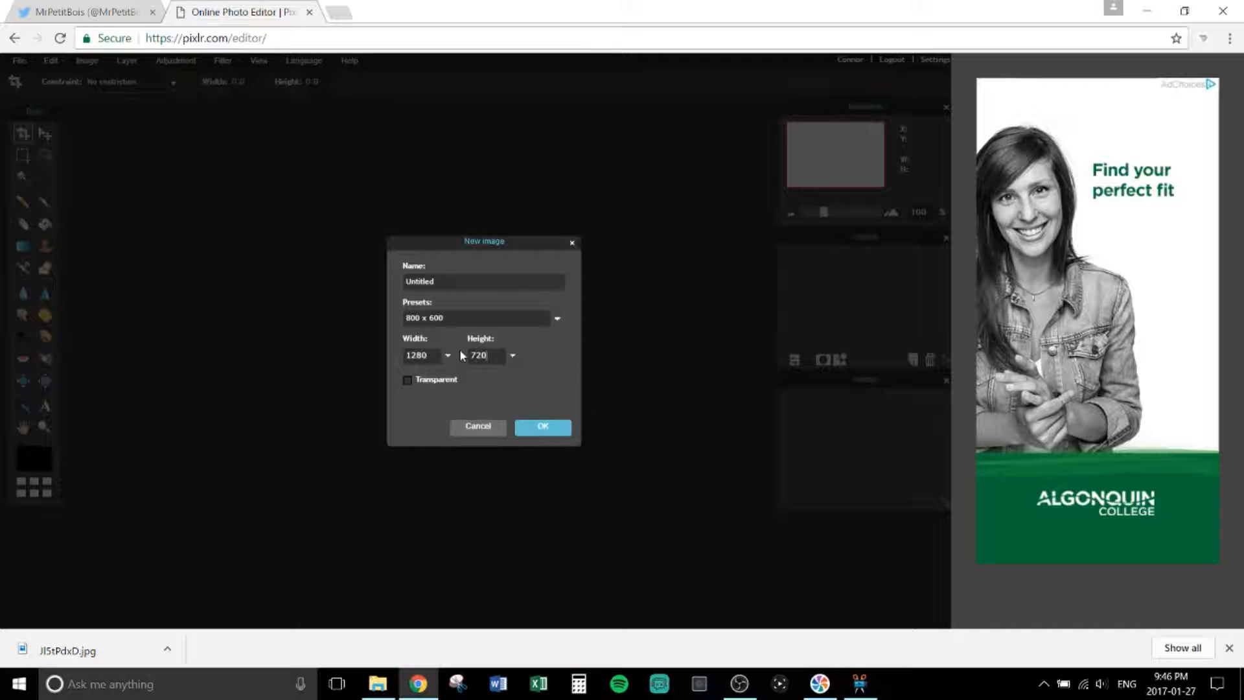
{"action": "left_click", "coordinate": [406, 381]}
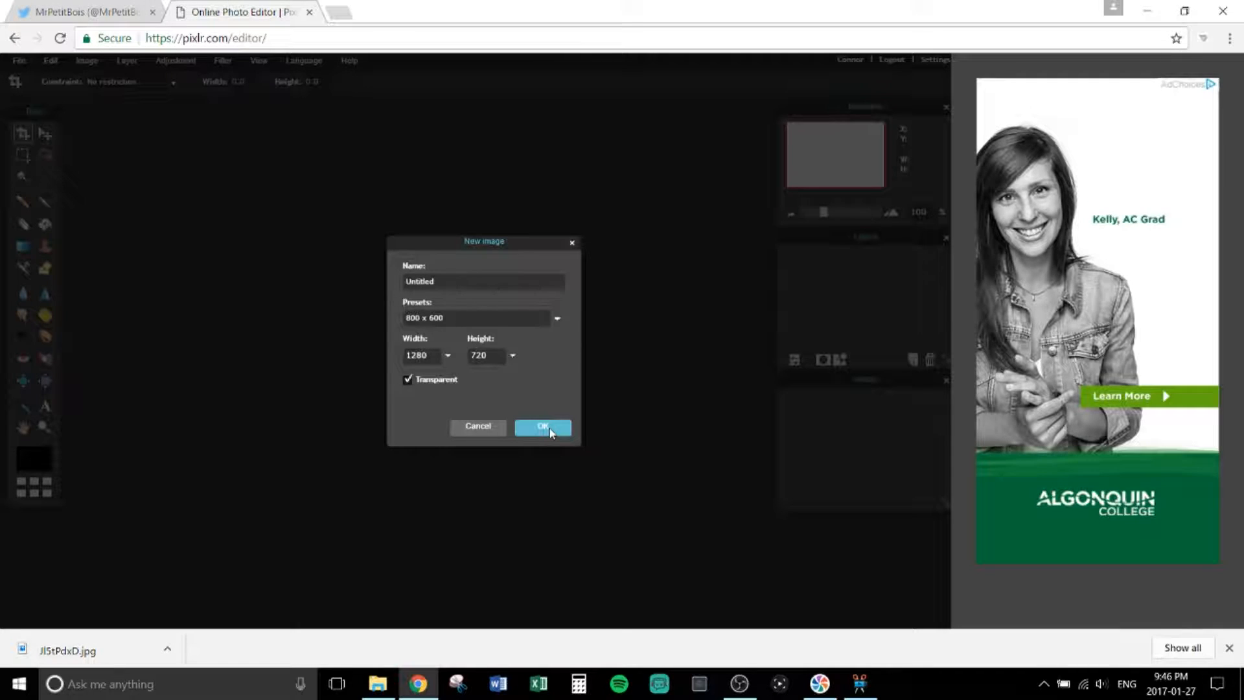
{"action": "left_click", "coordinate": [550, 432]}
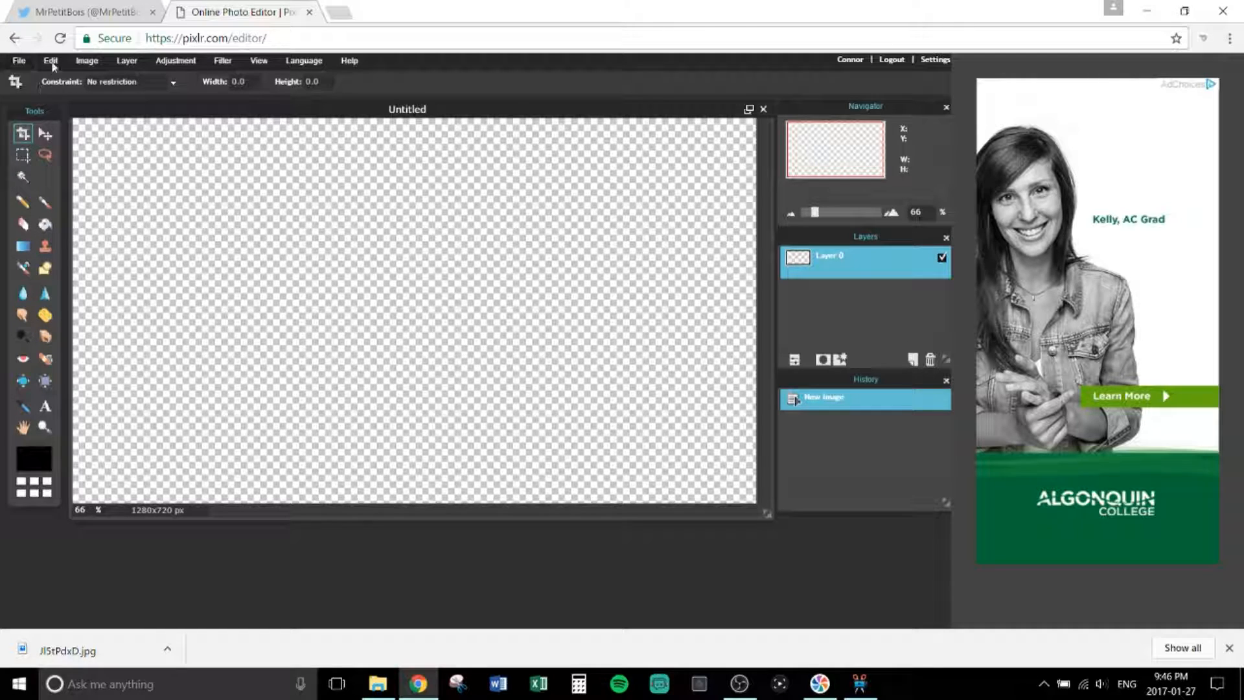
Step: Open halo-5-guardians-arena-mercy-overview and position its window beside the Untitled canvas
{"action": "left_click", "coordinate": [18, 64]}
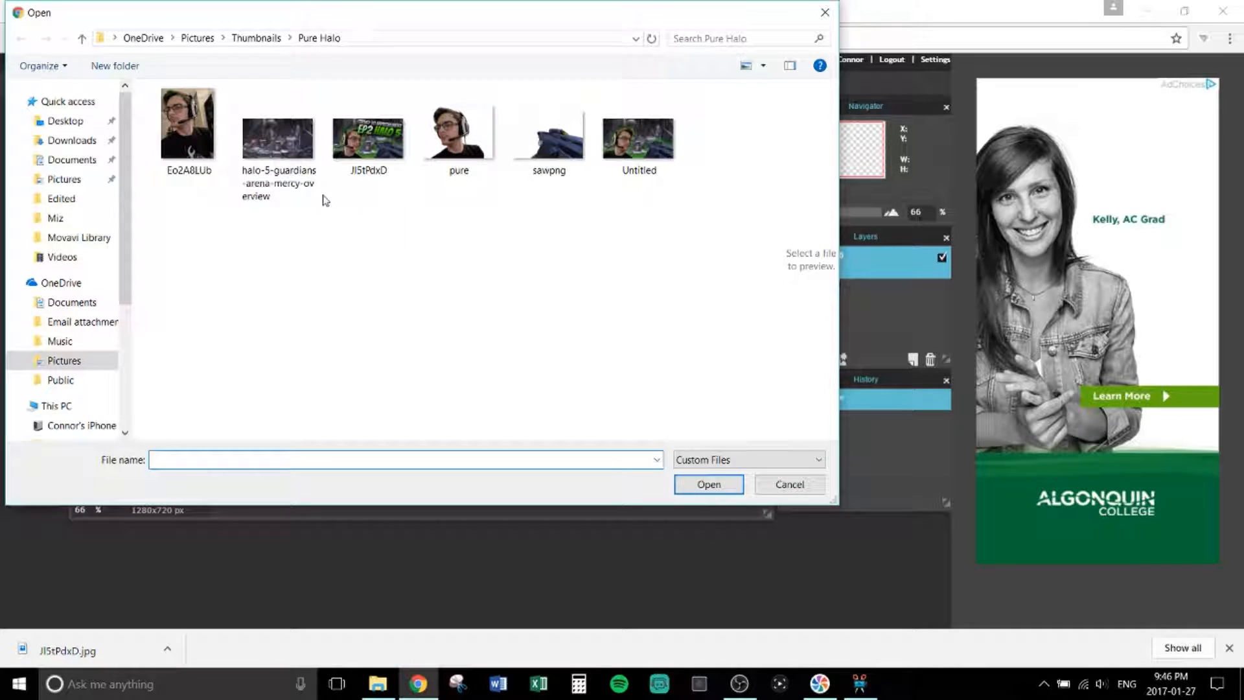
{"action": "left_click", "coordinate": [288, 156]}
{"action": "left_click", "coordinate": [724, 483]}
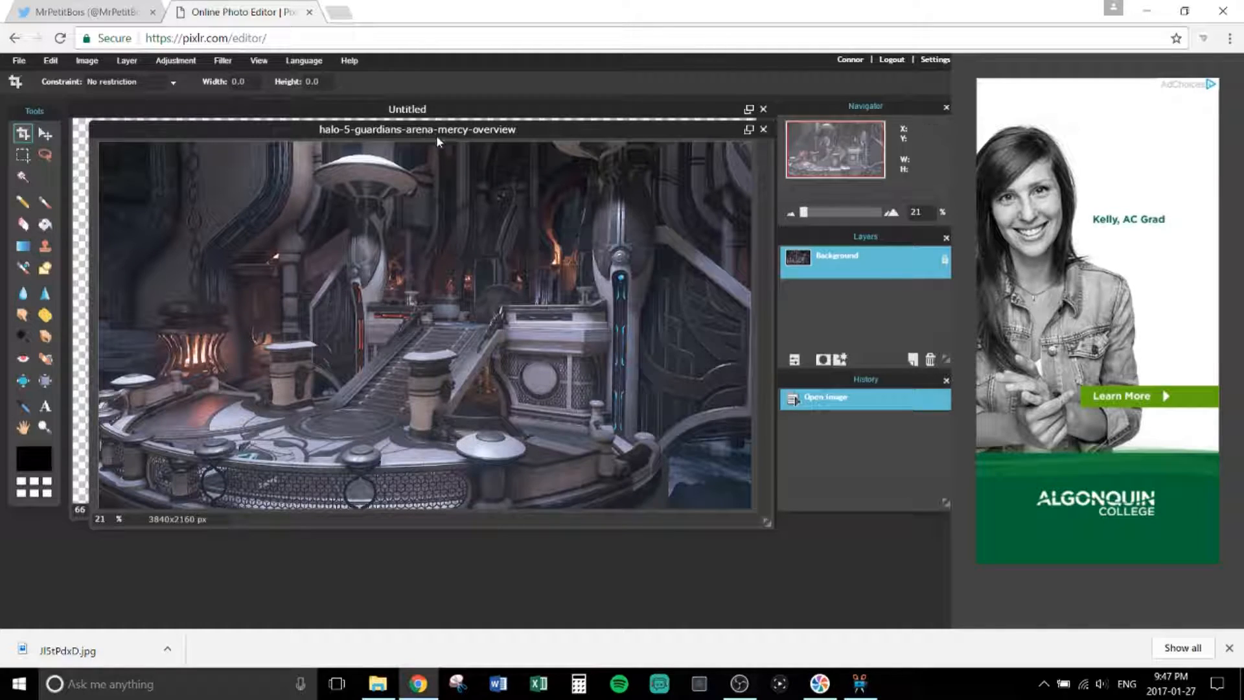
{"action": "mouse_move", "coordinate": [438, 137]}
{"action": "left_mouse_down"}
{"action": "mouse_move", "coordinate": [478, 127]}
{"action": "mouse_move", "coordinate": [442, 127]}
{"action": "left_mouse_up"}
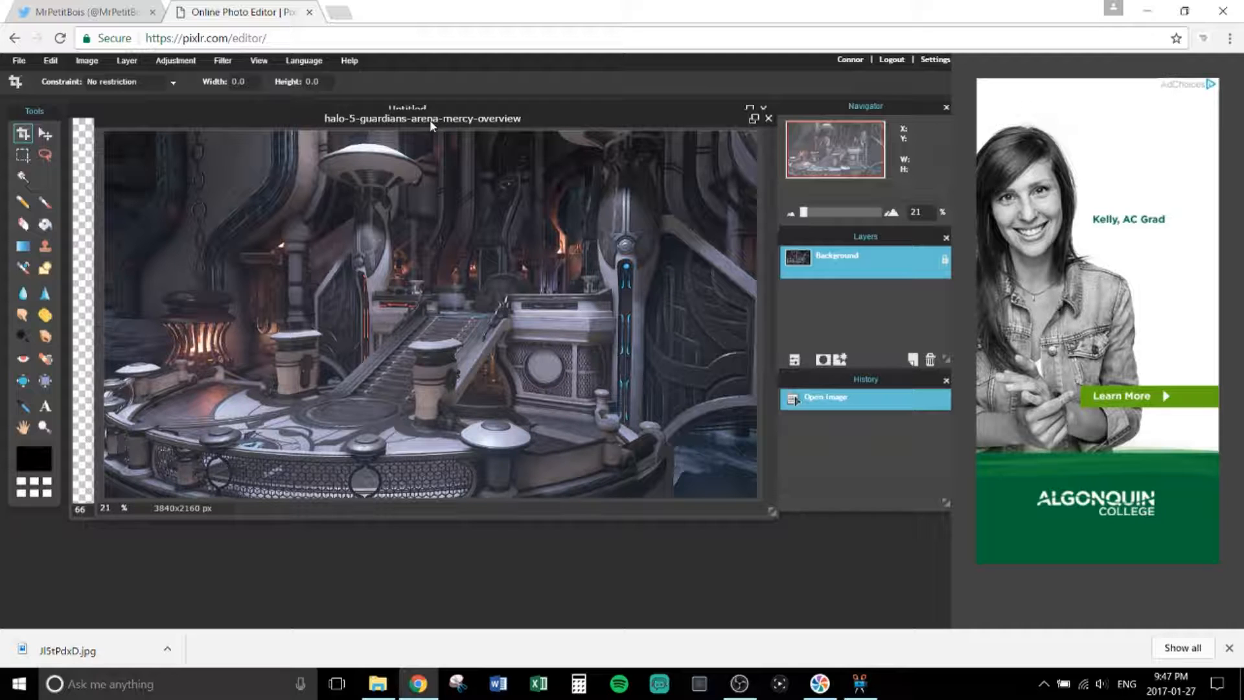
{"action": "left_click_drag", "start_coordinate": [432, 125], "coordinate": [421, 121]}
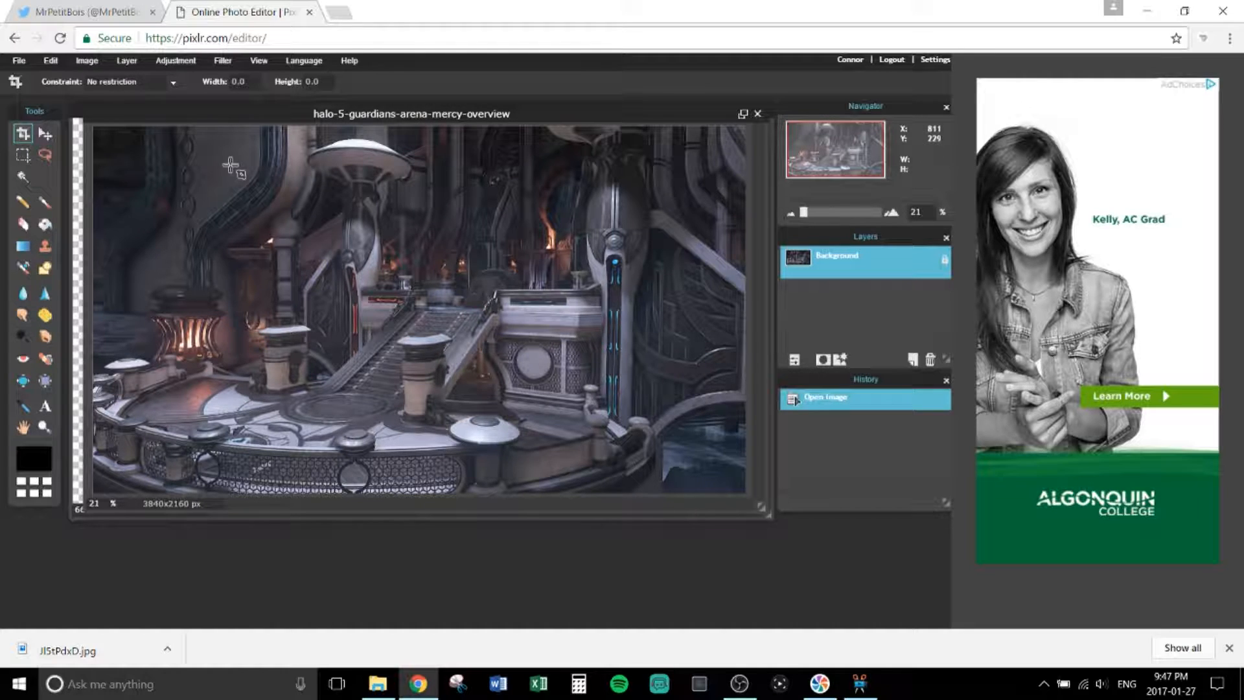
{"action": "left_click_drag", "start_coordinate": [250, 112], "coordinate": [284, 95]}
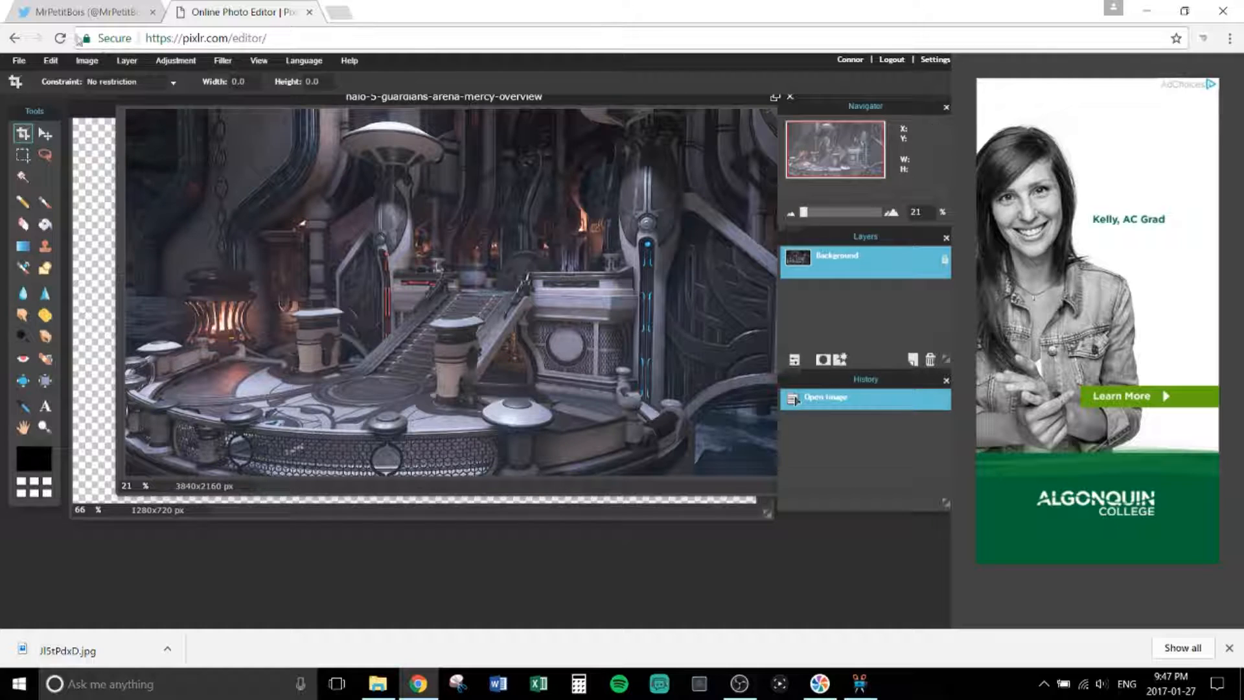
Step: Resize the Halo arena photo to 1280 x 720 pixels
{"action": "left_click", "coordinate": [87, 60]}
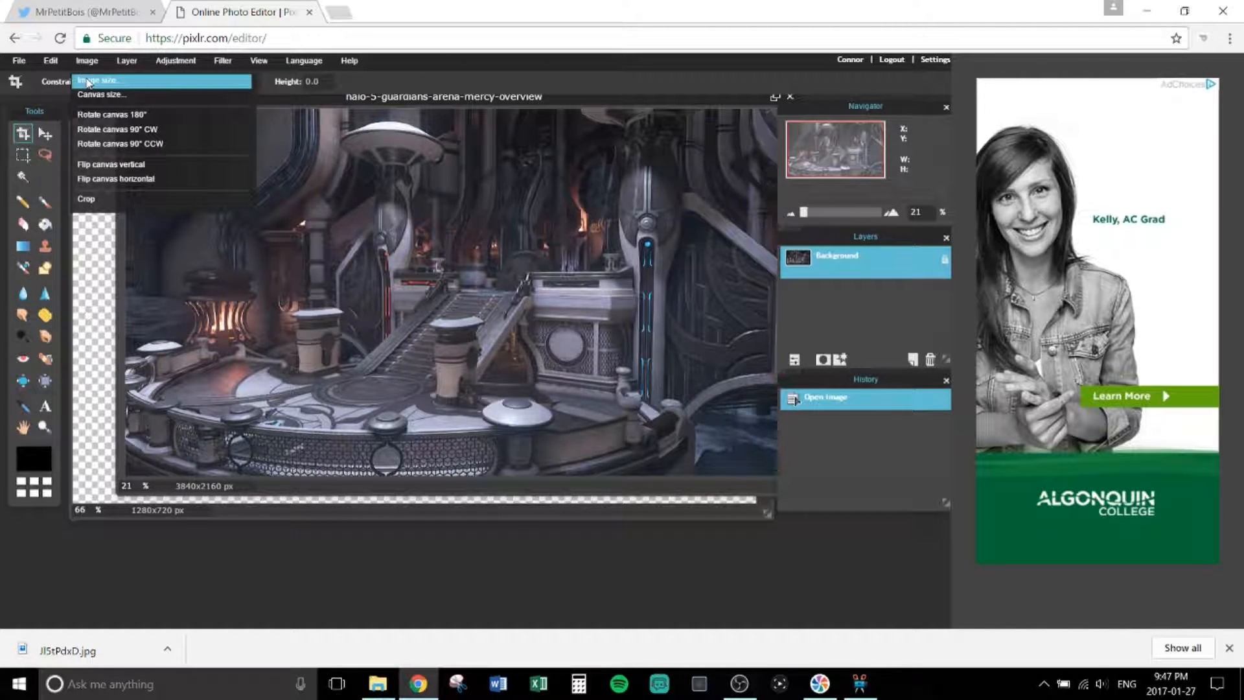
{"action": "left_click", "coordinate": [91, 81]}
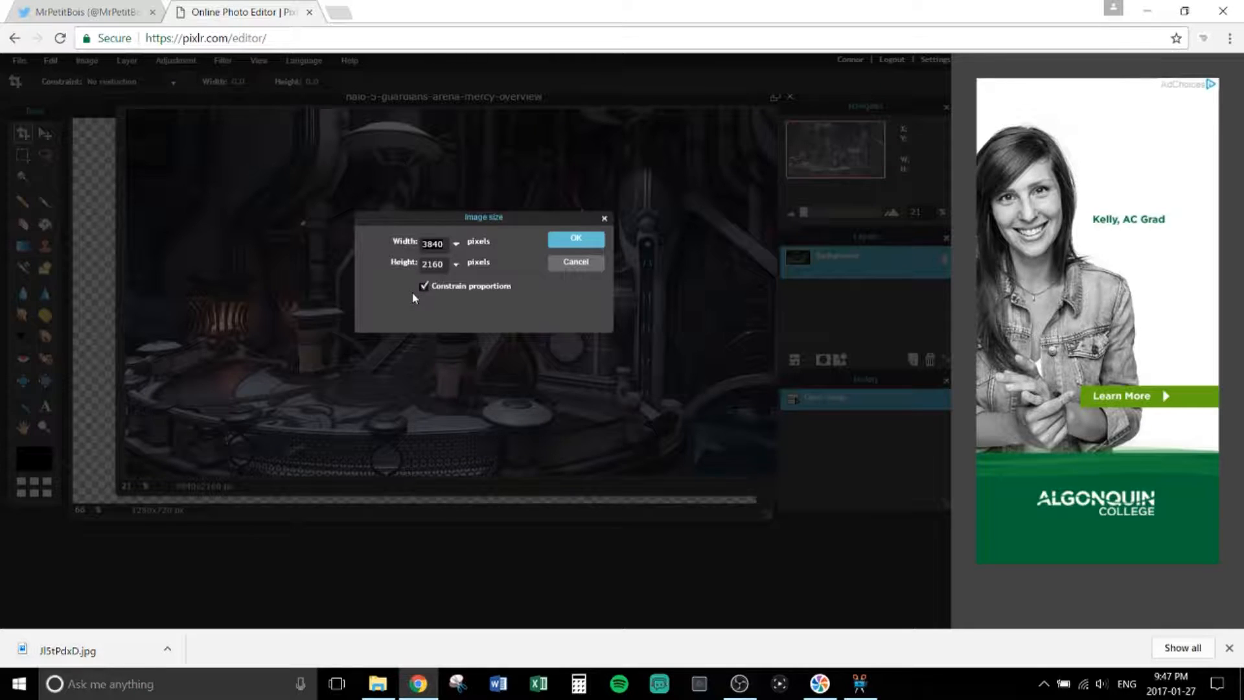
{"action": "key", "text": "BackSpace"}
{"action": "key", "text": "BackSpace"}
{"action": "key", "text": "BackSpace"}
{"action": "key", "text": "BackSpace"}
{"action": "type", "text": "12"}
{"action": "left_click", "coordinate": [563, 245]}
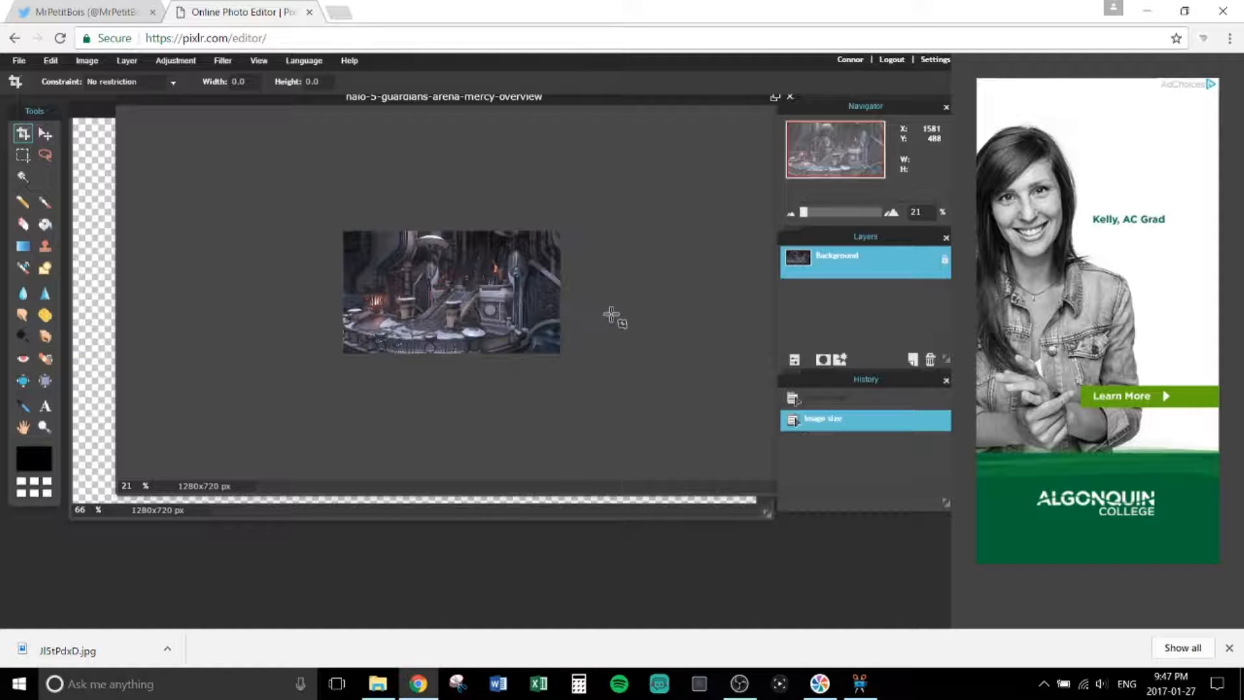
Step: Copy the resized photo and paste it onto the Untitled canvas as Layer 1
{"action": "key", "text": "ctrl+a"}
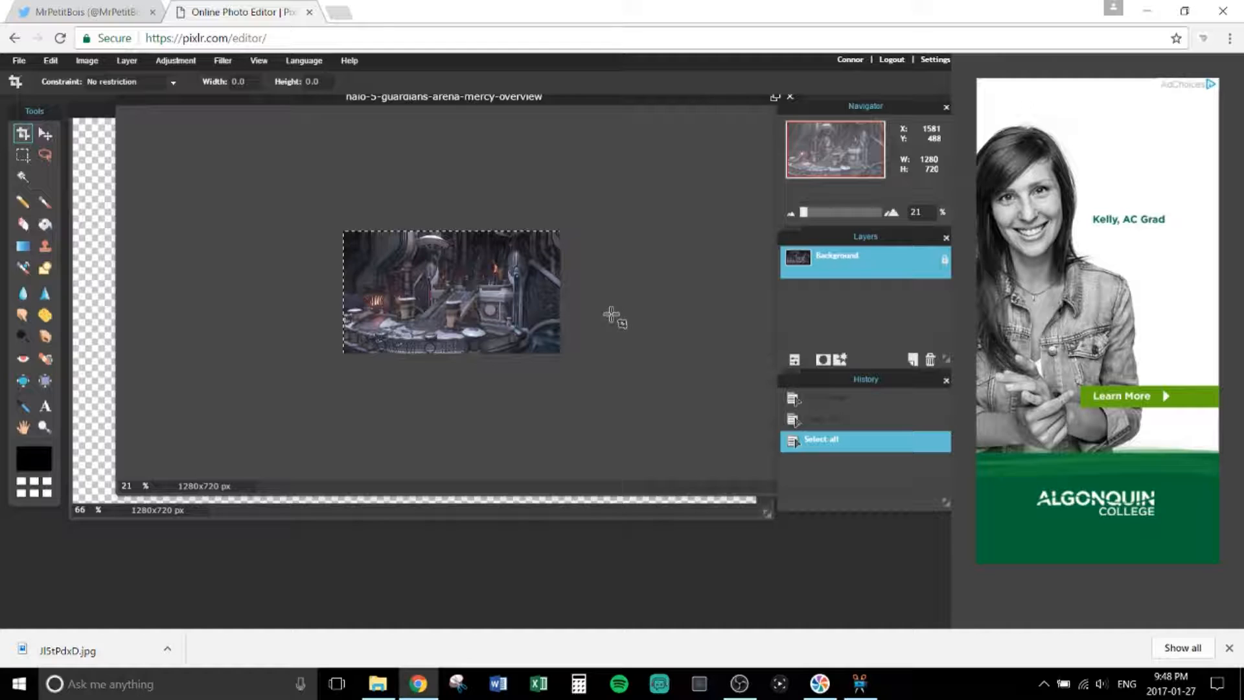
{"action": "key", "text": "ctrl+c"}
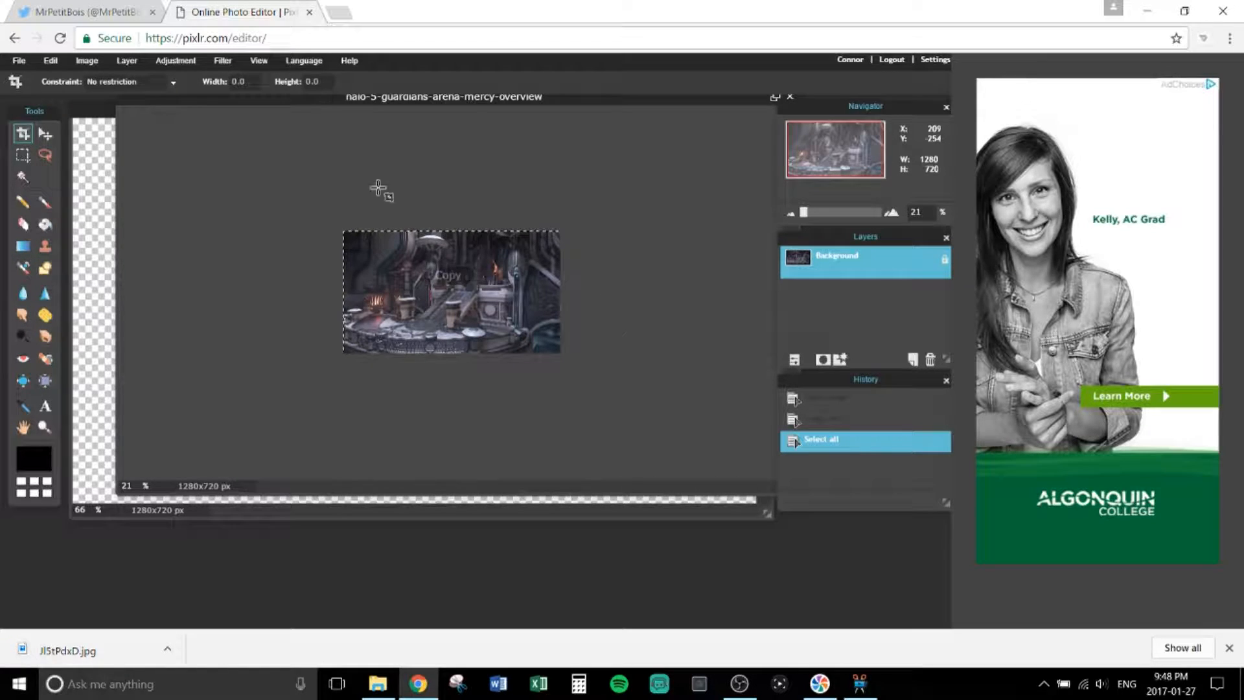
{"action": "key", "text": "ctrl+n"}
{"action": "key", "text": "Return"}
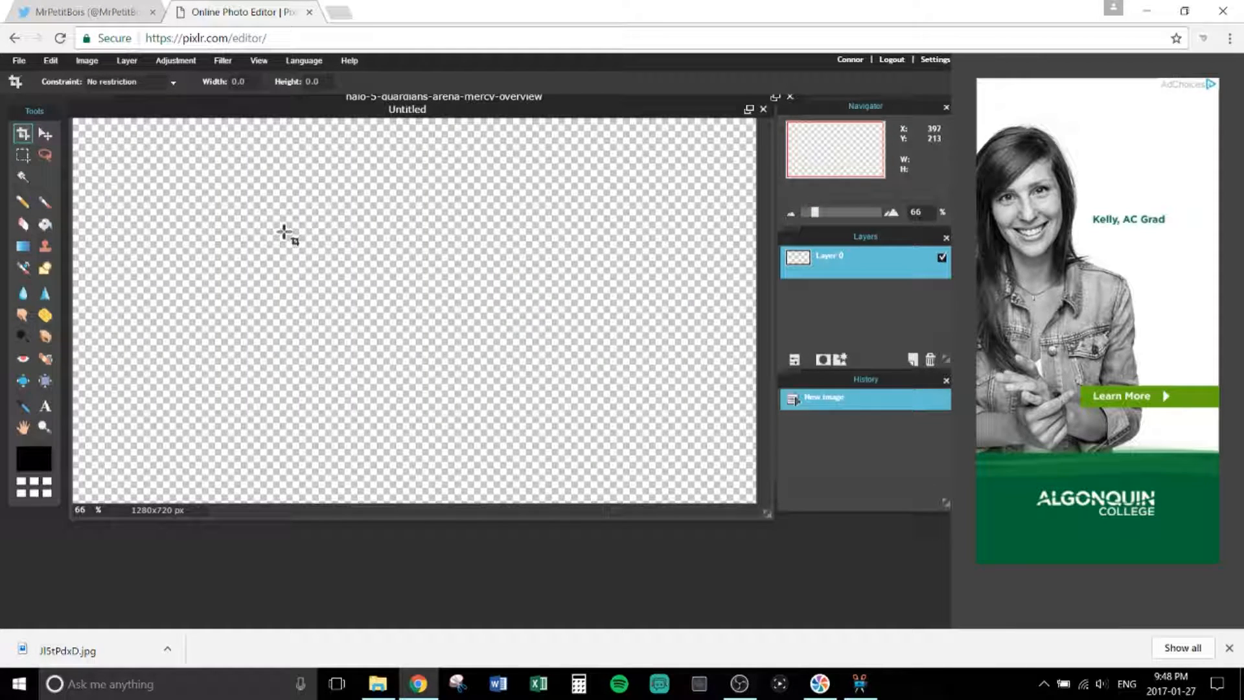
{"action": "key", "text": "ctrl+v"}
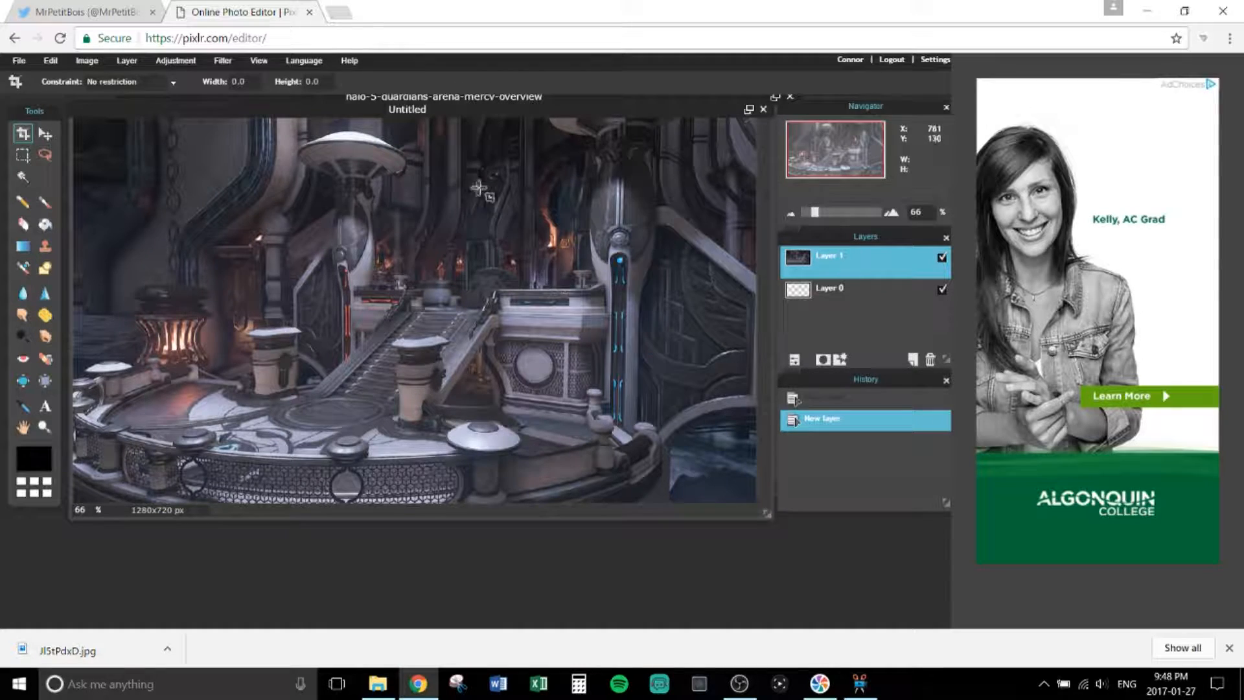
{"action": "left_click", "coordinate": [20, 61]}
{"action": "left_click", "coordinate": [52, 94]}
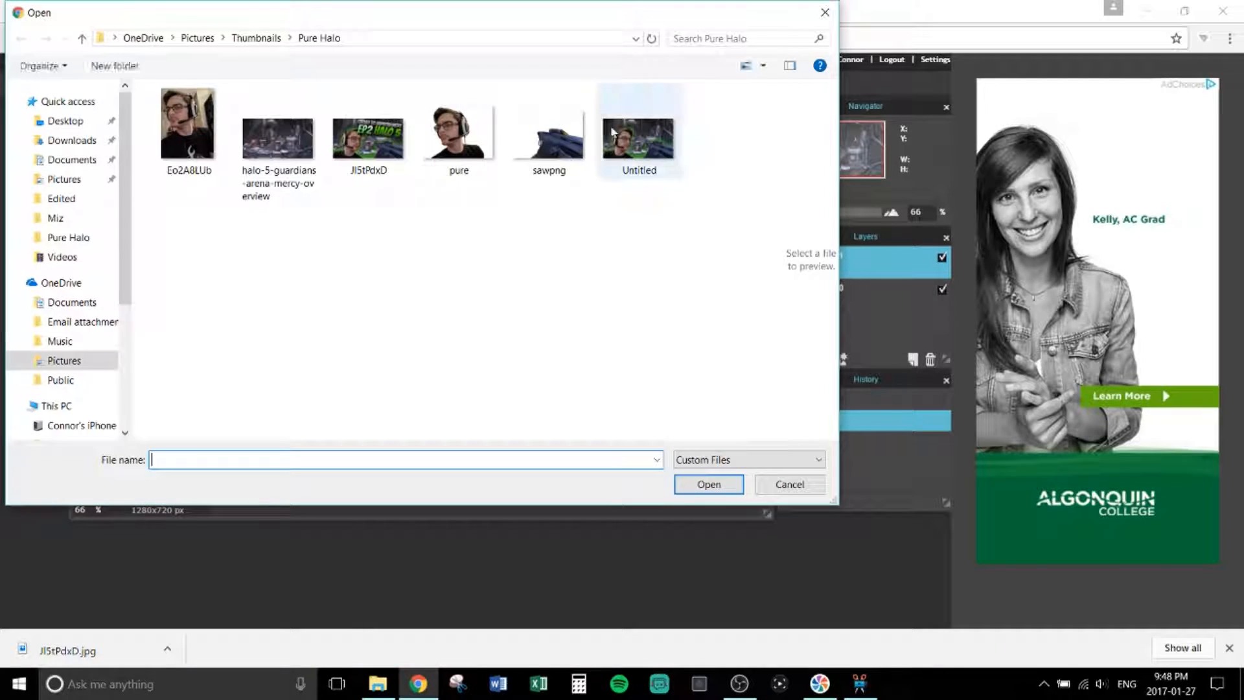
Step: Open the sawpng gun image and paste it onto the Untitled Halo scene
{"action": "left_click", "coordinate": [539, 139]}
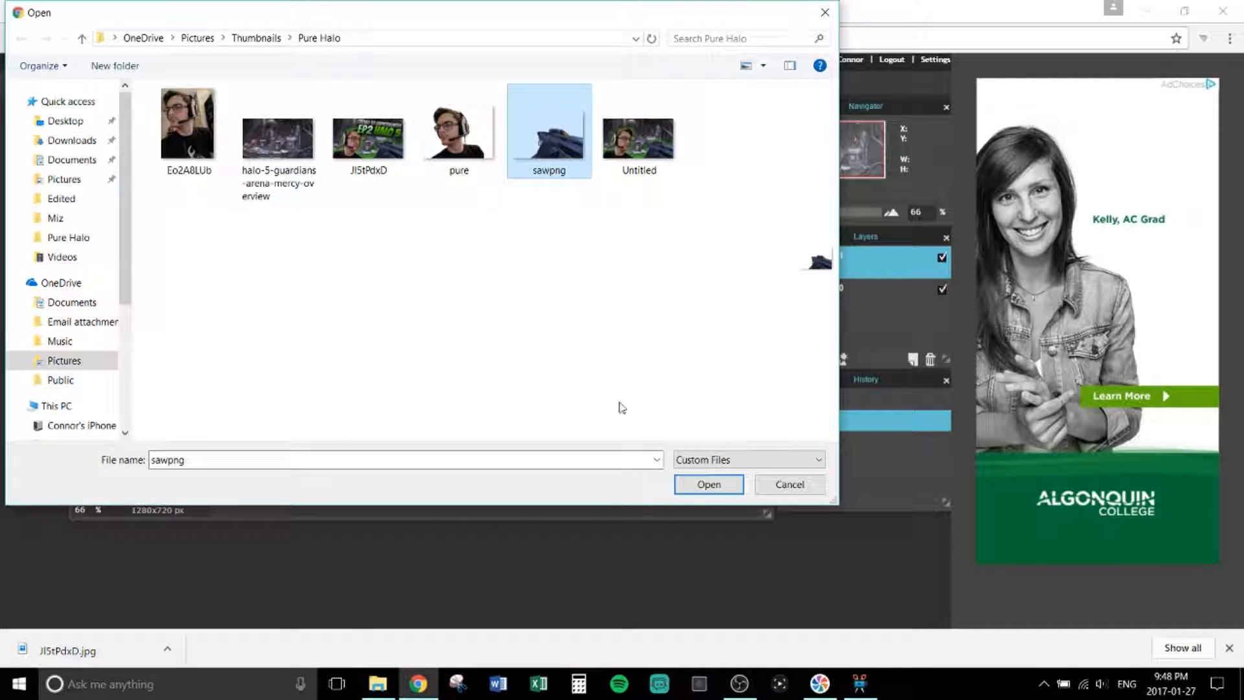
{"action": "left_click", "coordinate": [709, 484]}
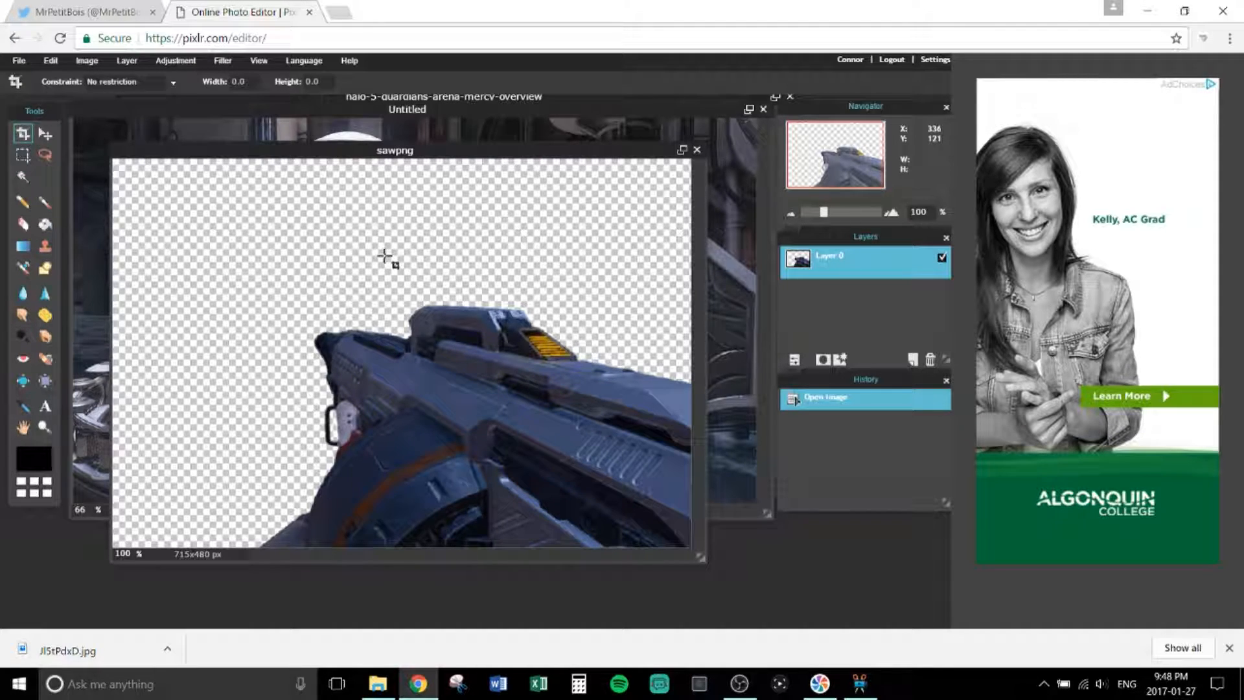
{"action": "key", "text": "ctrl+a"}
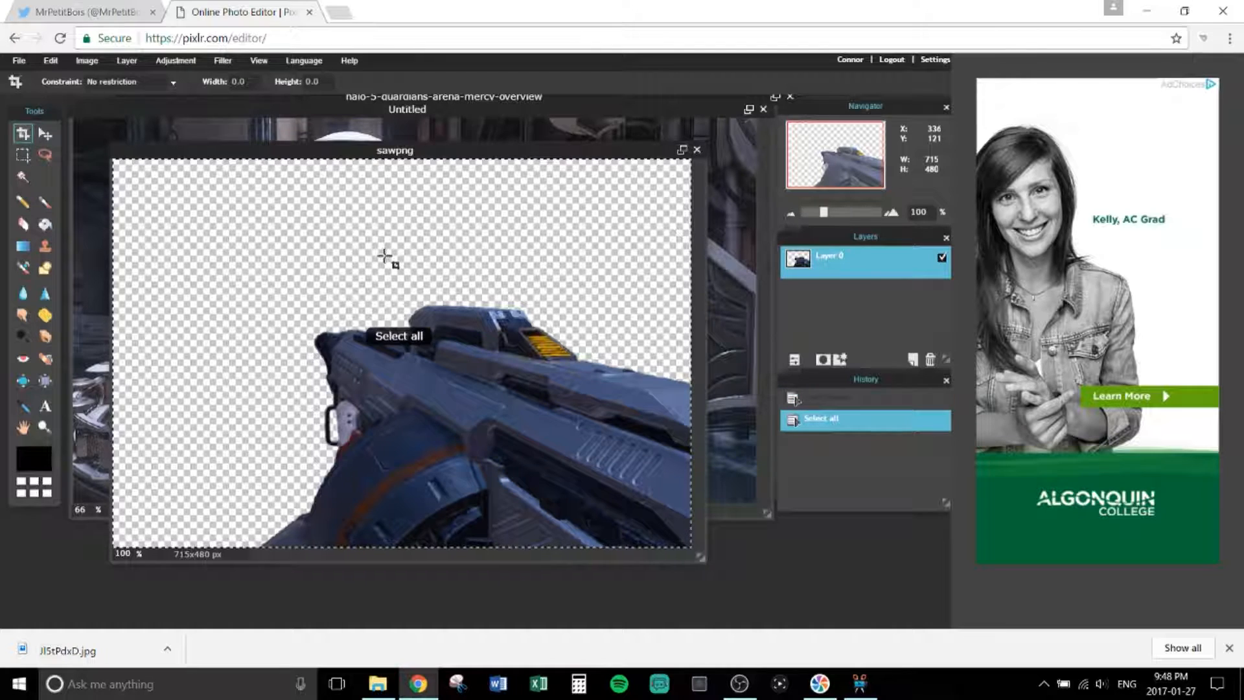
{"action": "key", "text": "ctrl+c"}
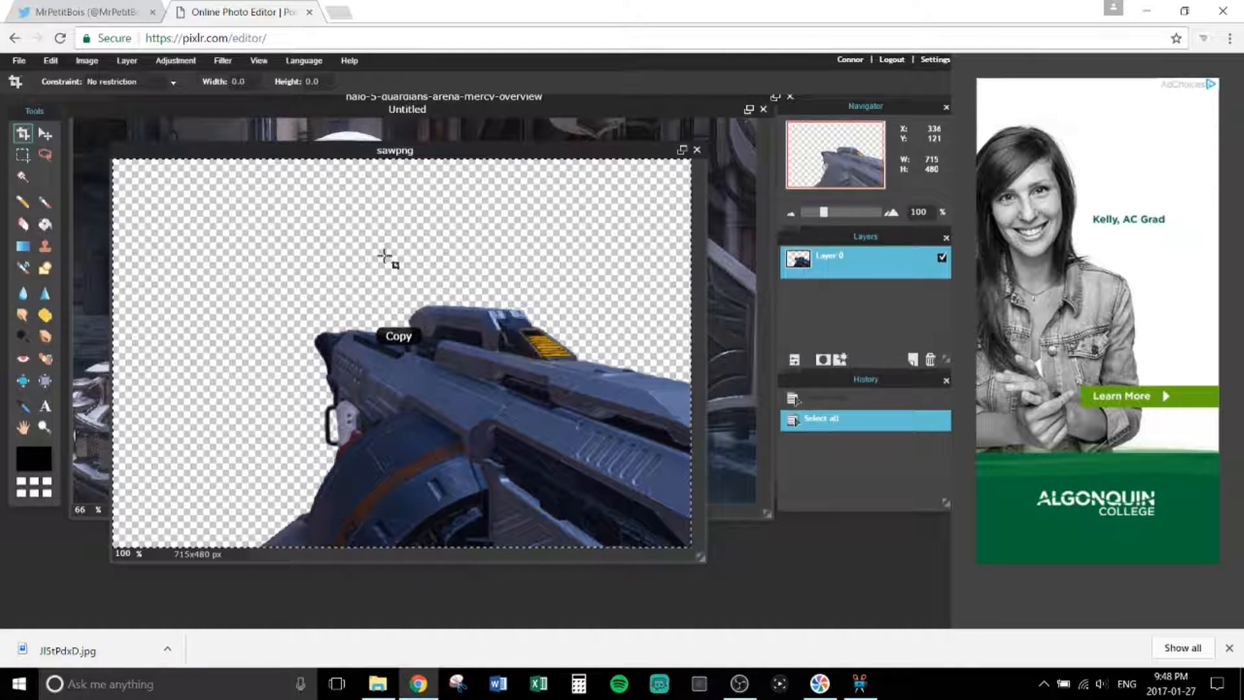
{"action": "left_click", "coordinate": [459, 136]}
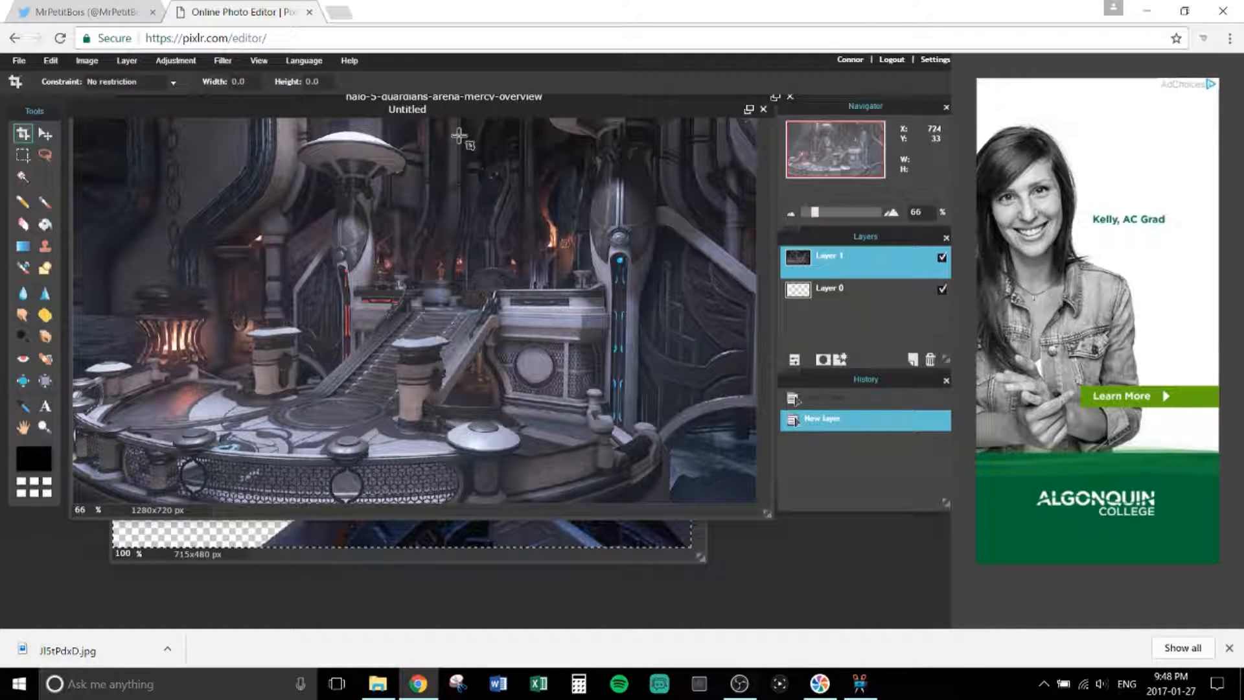
{"action": "key", "text": "ctrl+v"}
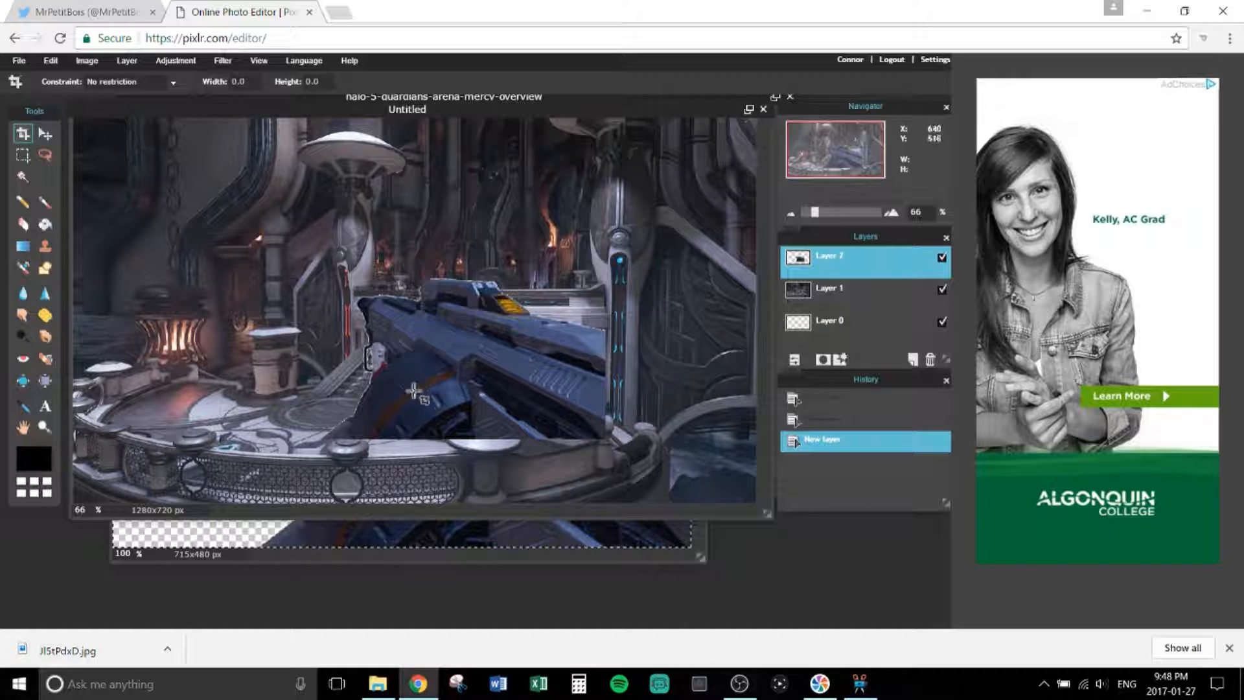
Step: Move the pasted gun layer toward the lower right of the scene
{"action": "left_click", "coordinate": [44, 133]}
{"action": "left_click_drag", "start_coordinate": [368, 300], "coordinate": [521, 399]}
{"action": "left_click_drag", "start_coordinate": [609, 434], "coordinate": [658, 447]}
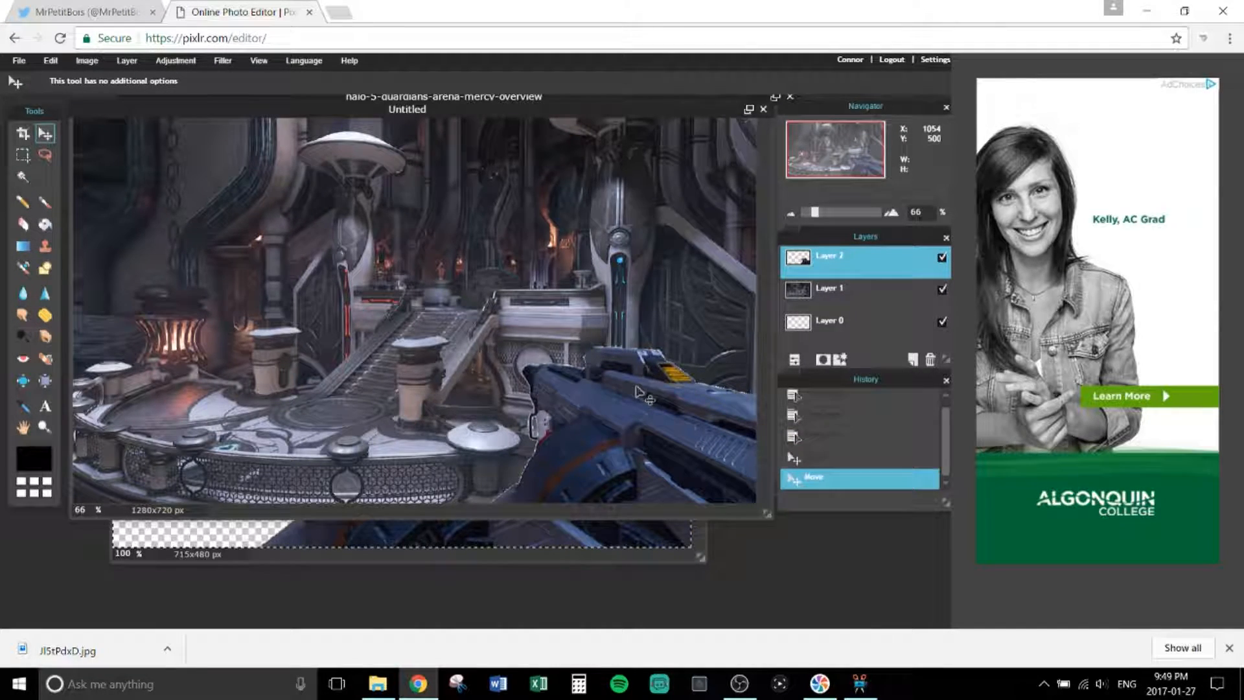
{"action": "left_click", "coordinate": [18, 60]}
Step: Open the 'pure' portrait, paste it into the arena canvas, and drag it left
{"action": "left_click", "coordinate": [19, 92]}
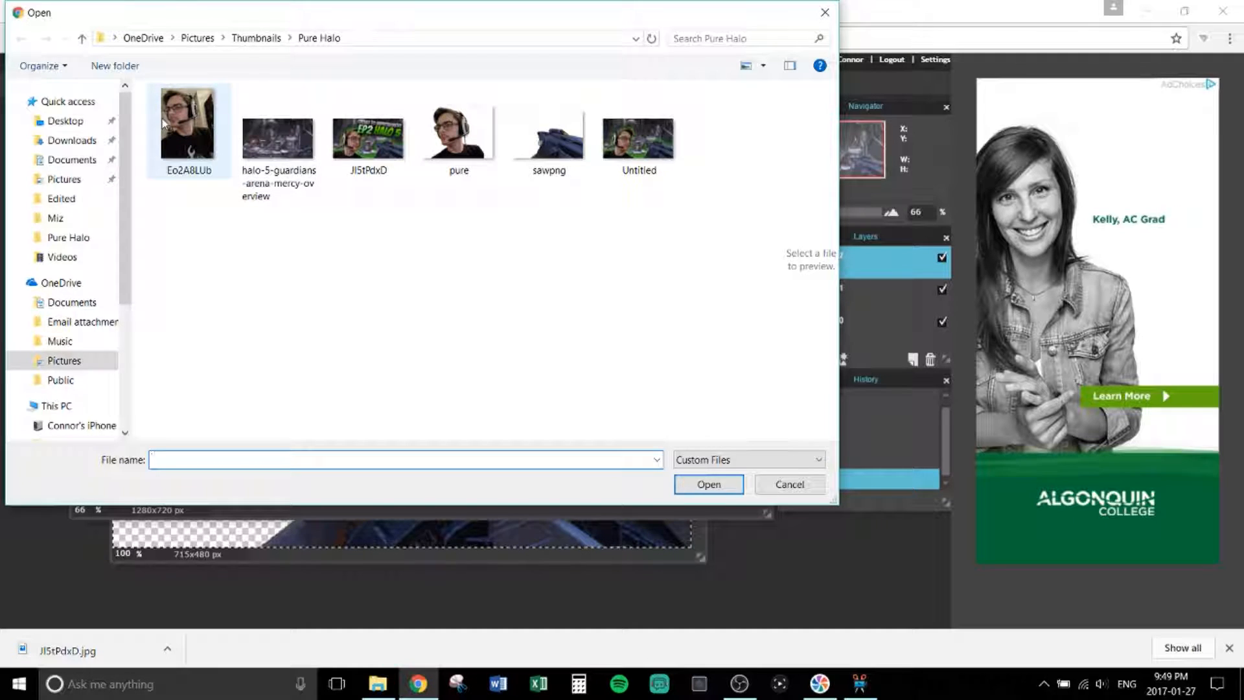
{"action": "left_click", "coordinate": [456, 151]}
{"action": "left_click", "coordinate": [709, 484]}
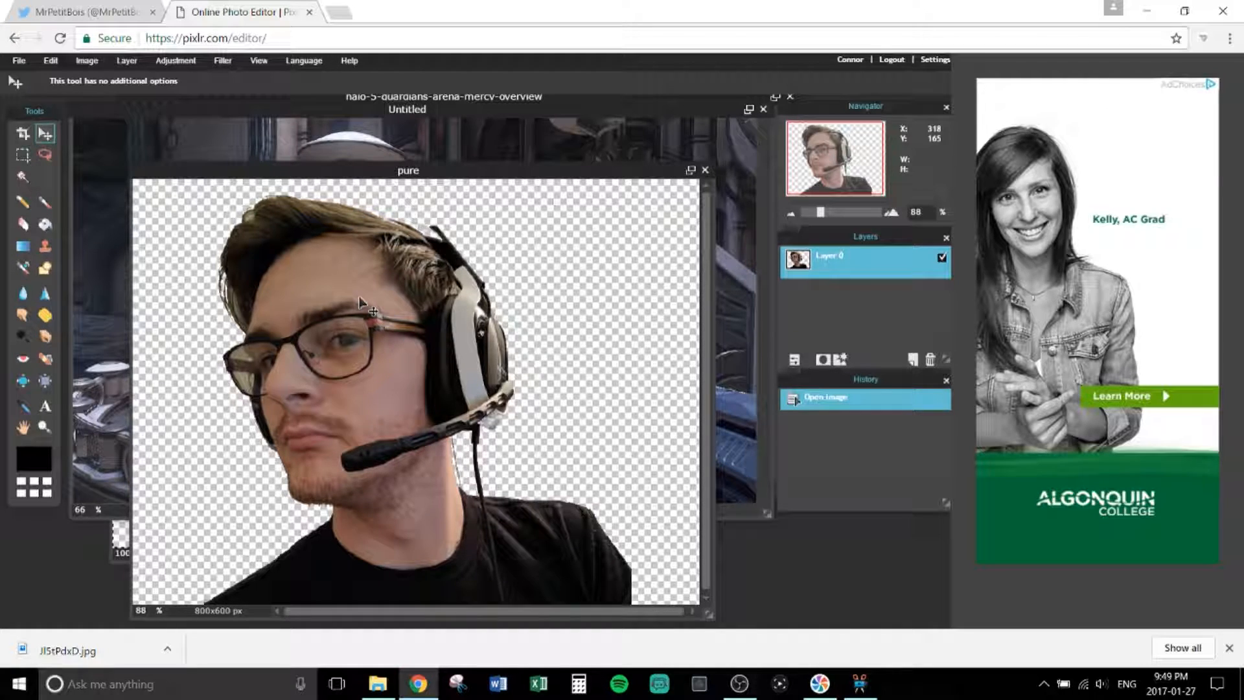
{"action": "key", "text": "ctrl+a"}
{"action": "key", "text": "ctrl+c"}
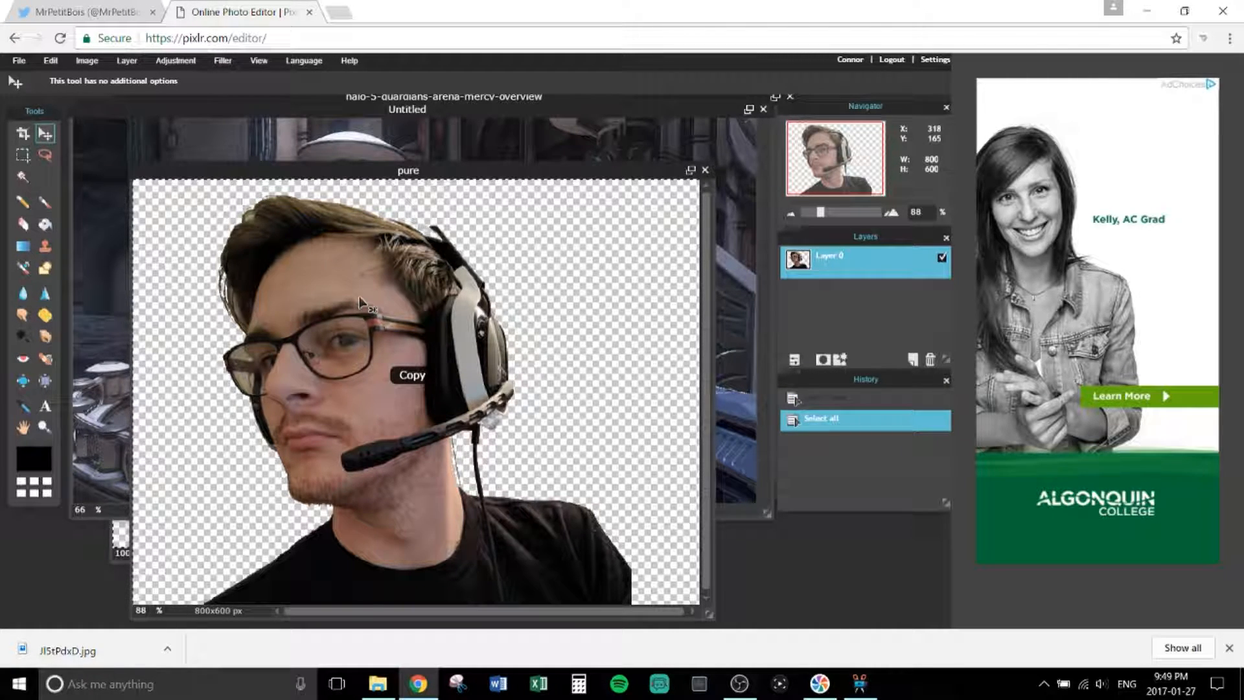
{"action": "left_click", "coordinate": [383, 129]}
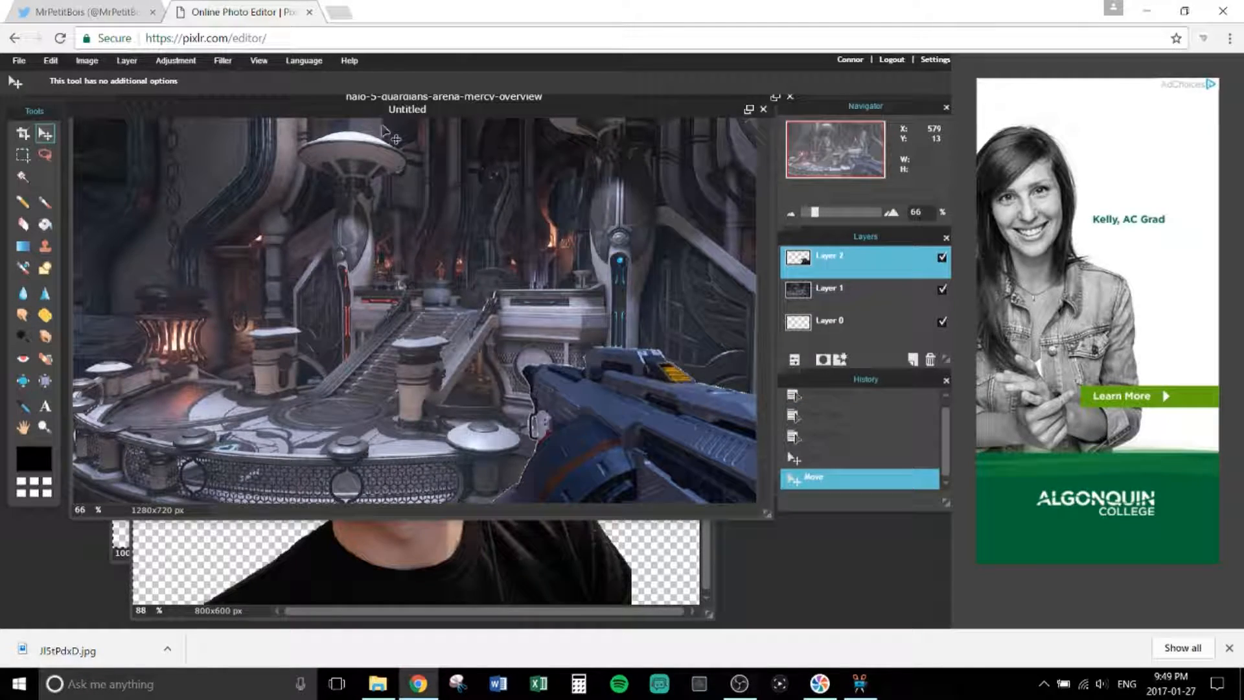
{"action": "key", "text": "ctrl+v"}
{"action": "left_click_drag", "start_coordinate": [360, 294], "coordinate": [184, 322]}
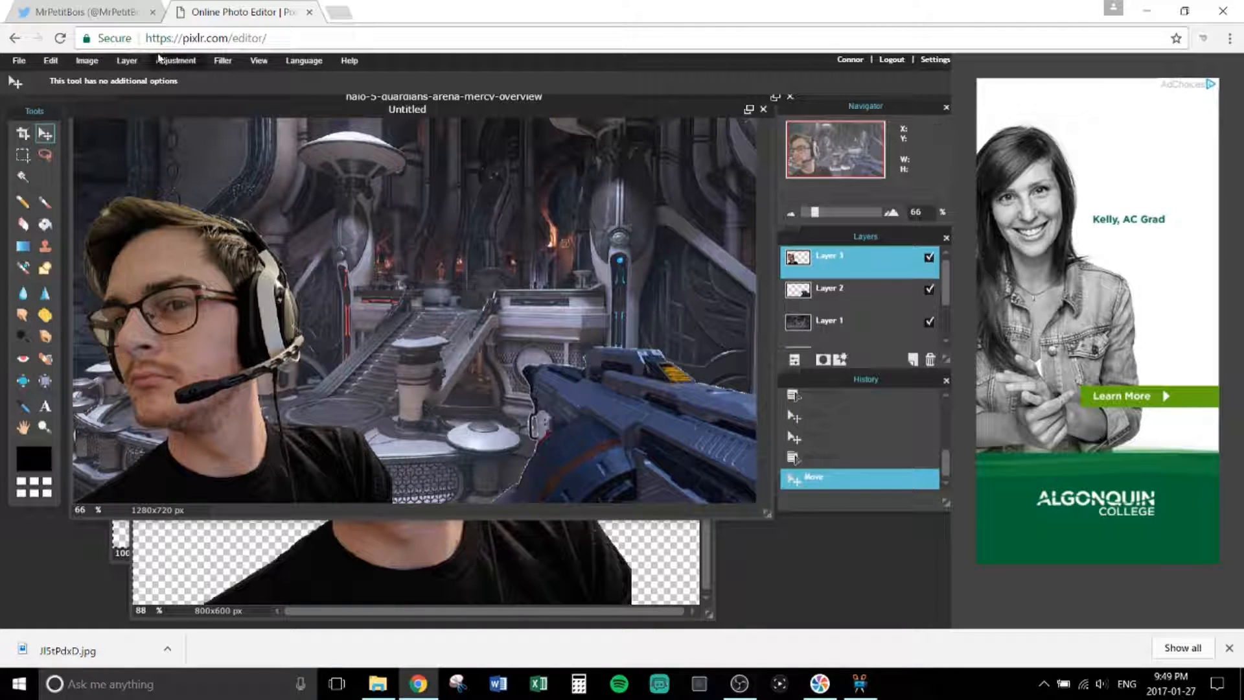
Step: Flip the portrait layer horizontally and nudge it slightly down-left
{"action": "left_click", "coordinate": [132, 61]}
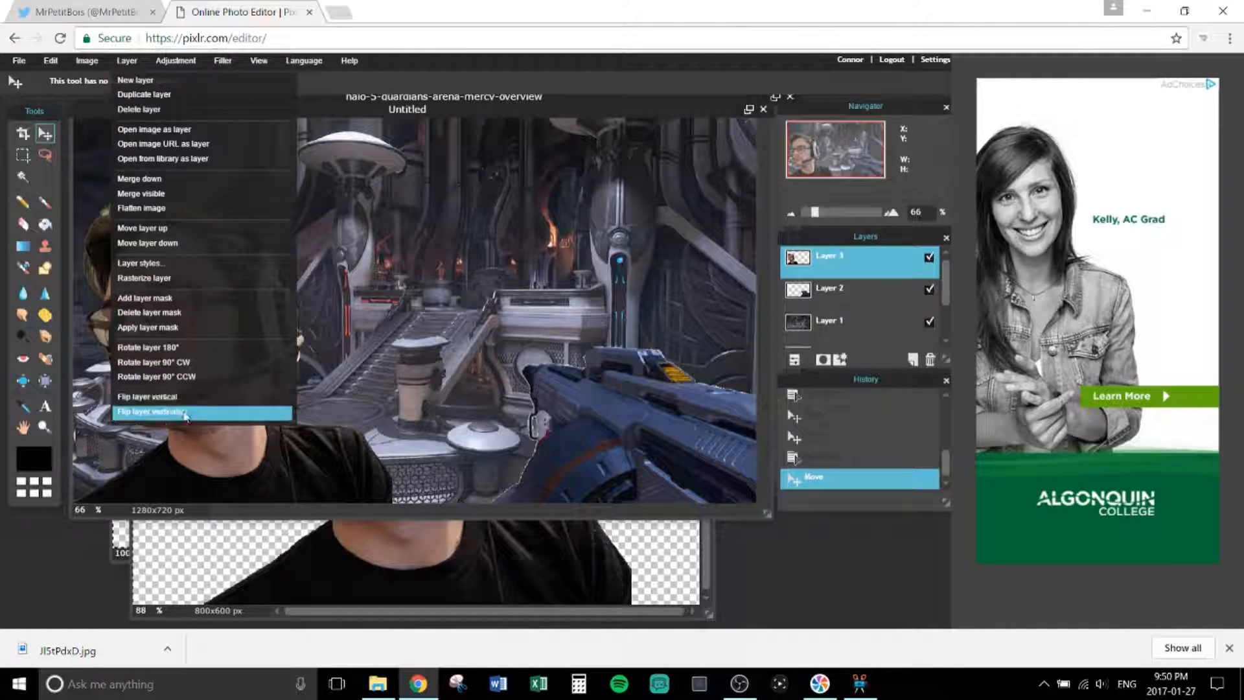
{"action": "left_click", "coordinate": [152, 412]}
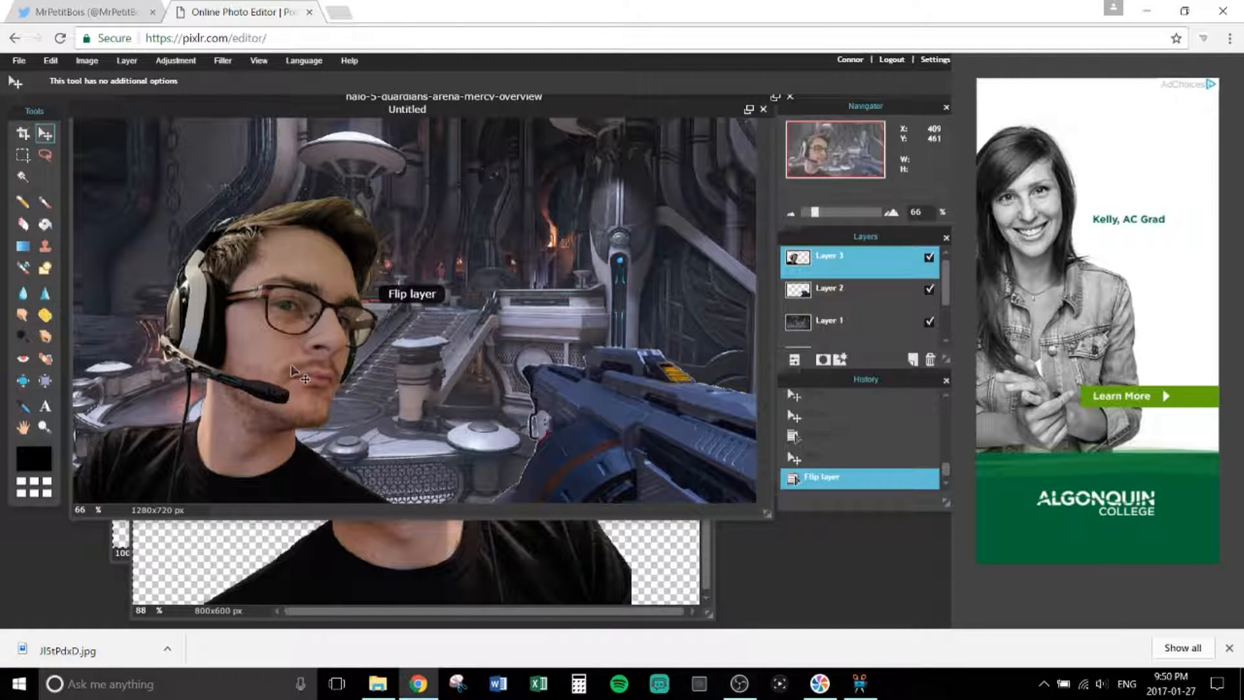
{"action": "left_click_drag", "start_coordinate": [100, 487], "coordinate": [97, 490]}
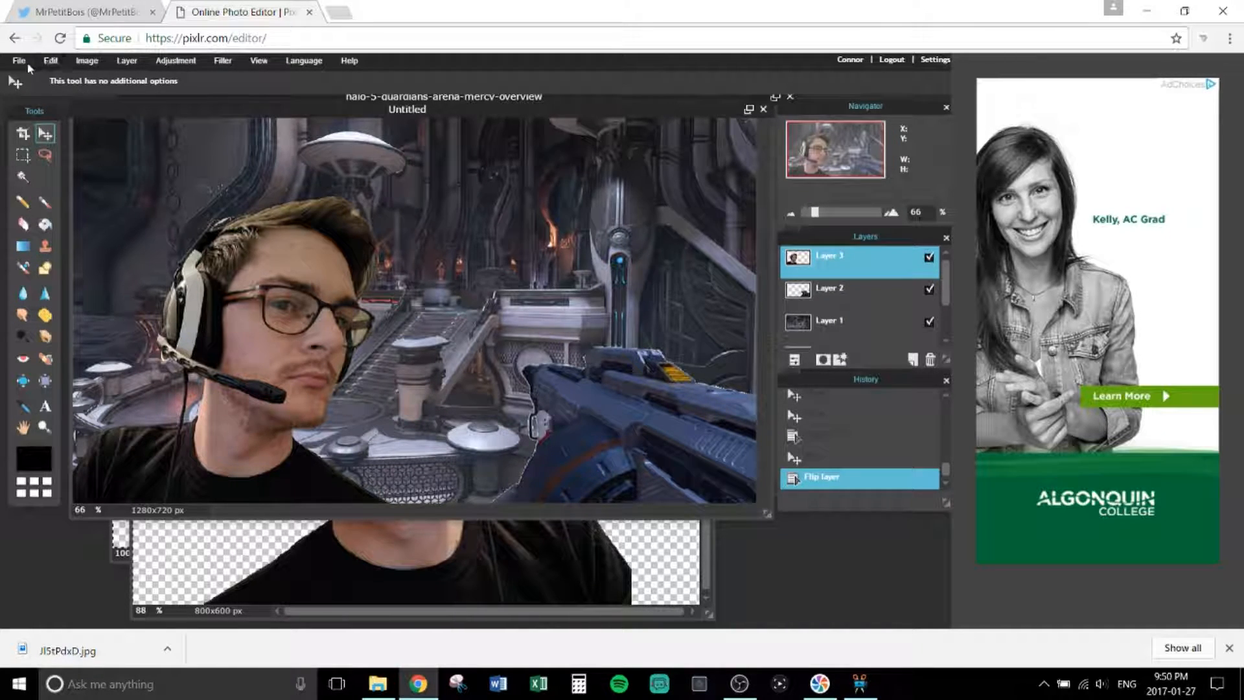
Step: Try a free-transform shrink of the portrait, then discard it
{"action": "left_click", "coordinate": [50, 61]}
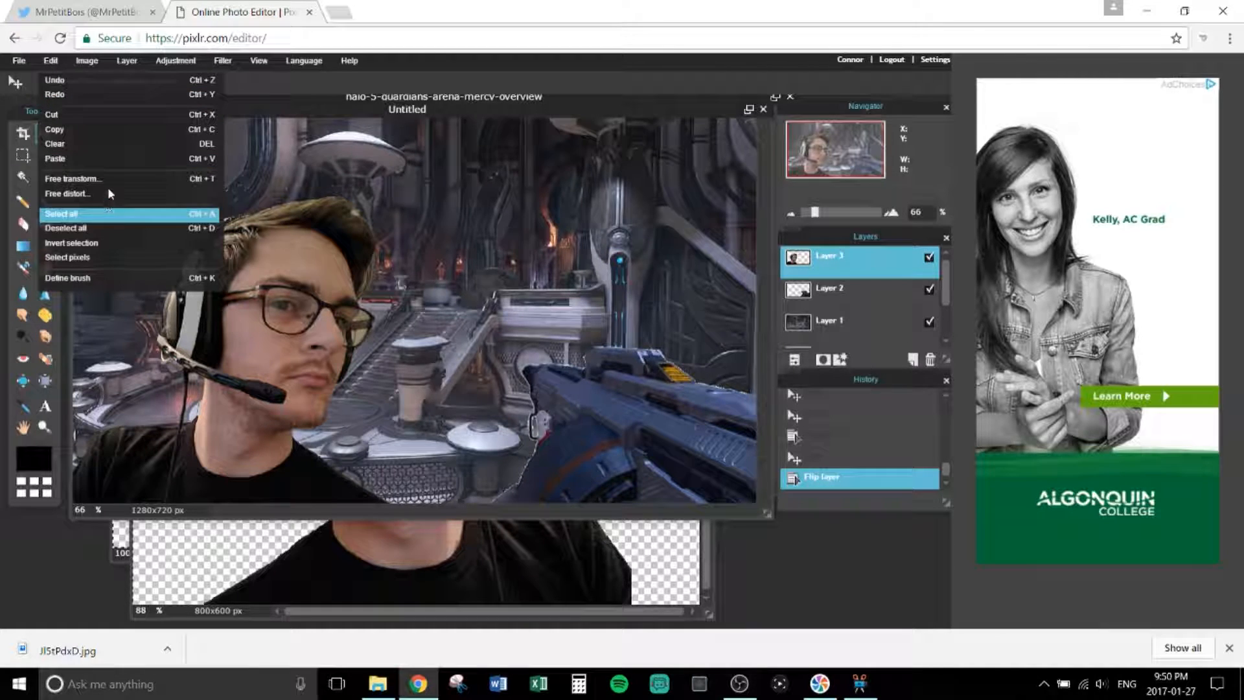
{"action": "left_click", "coordinate": [130, 174]}
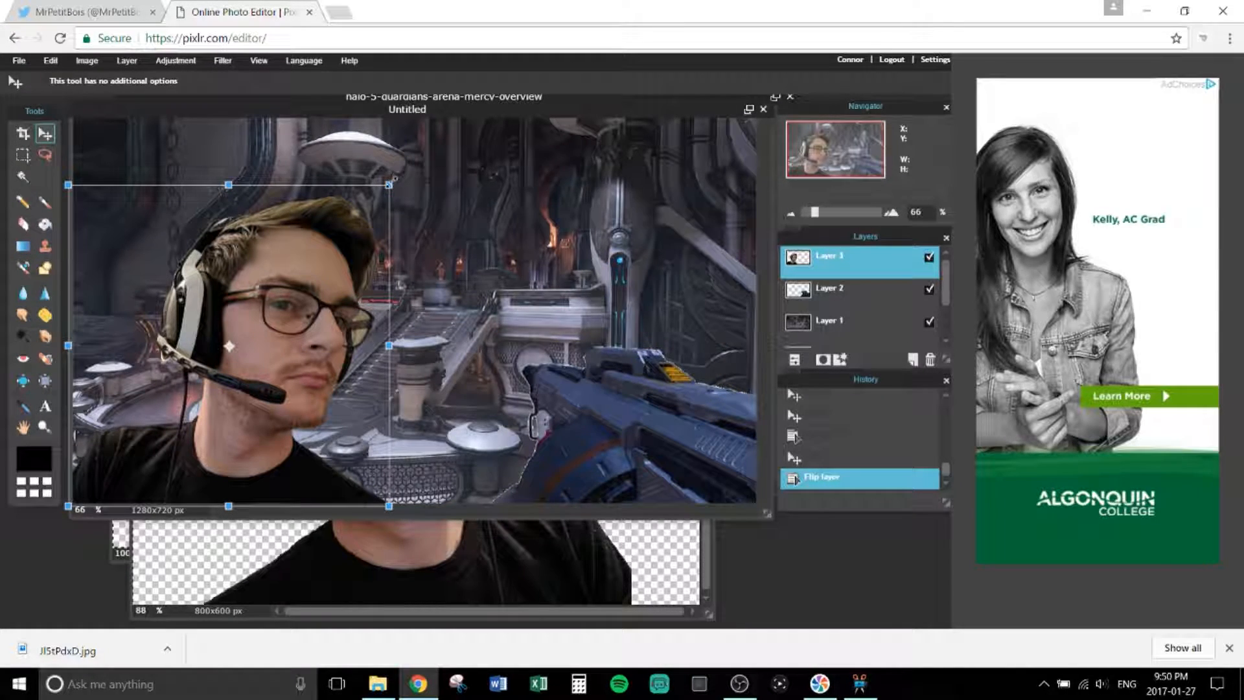
{"action": "left_click_drag", "start_coordinate": [389, 184], "coordinate": [353, 219]}
{"action": "left_click", "coordinate": [512, 190]}
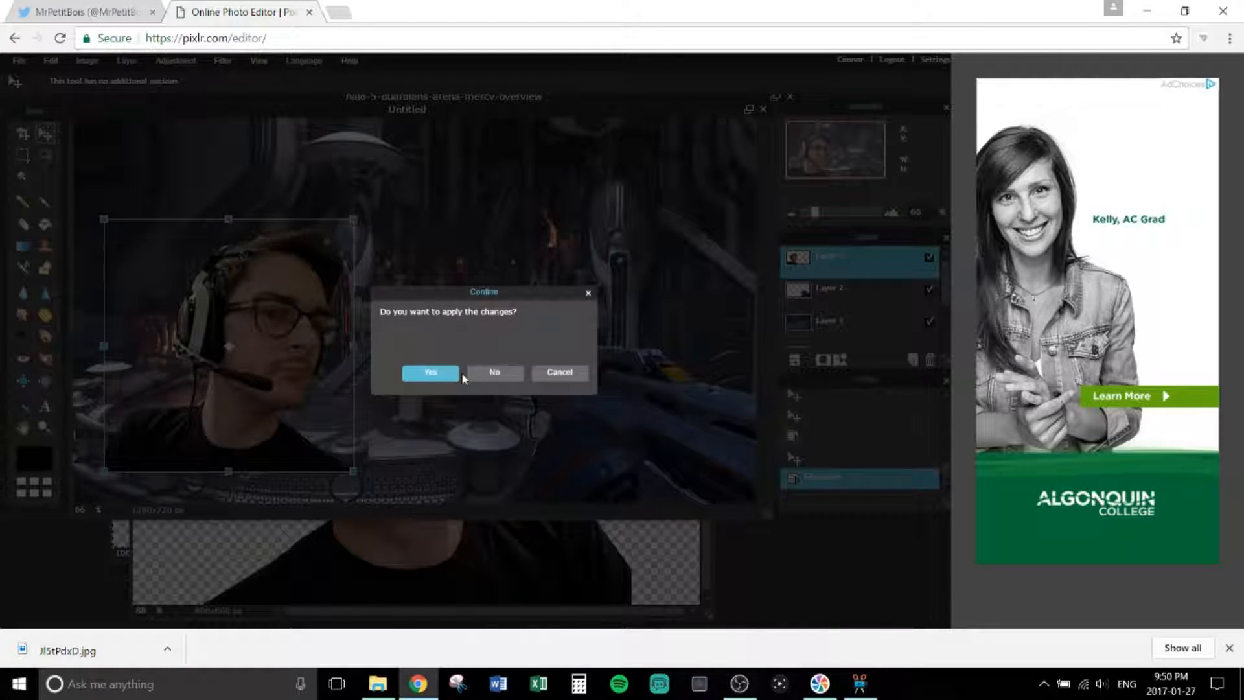
{"action": "left_click", "coordinate": [494, 372]}
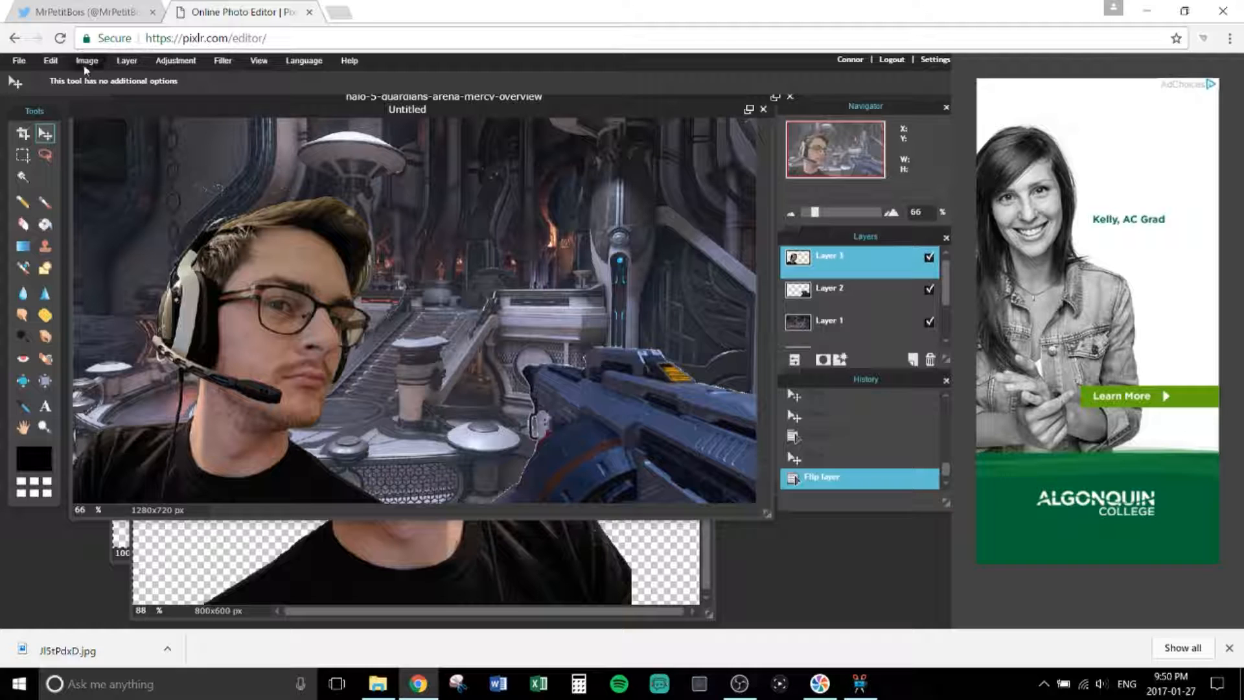
Step: Free-transform the portrait slightly smaller, apply it, and move it lower-left
{"action": "left_click", "coordinate": [51, 60]}
{"action": "left_click", "coordinate": [157, 183]}
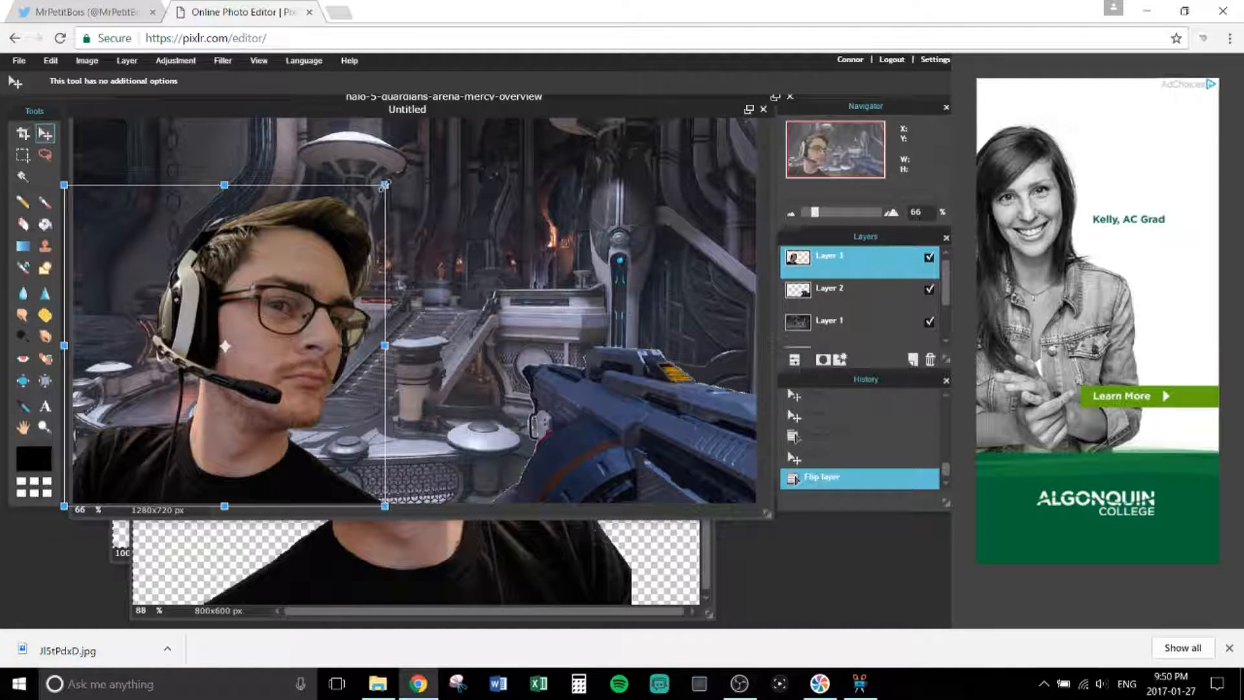
{"action": "mouse_move", "coordinate": [384, 186]}
{"action": "left_mouse_down"}
{"action": "mouse_move", "coordinate": [310, 245]}
{"action": "mouse_move", "coordinate": [391, 198]}
{"action": "left_mouse_up"}
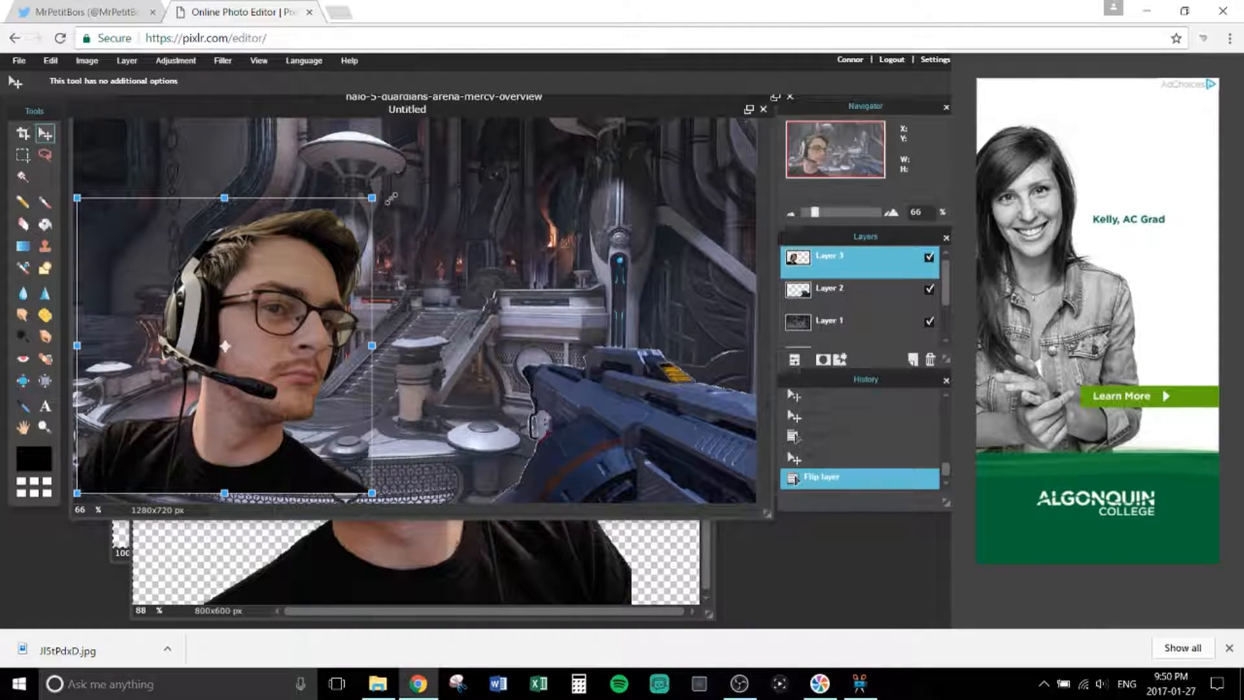
{"action": "mouse_move", "coordinate": [343, 250]}
{"action": "left_mouse_down"}
{"action": "mouse_move", "coordinate": [350, 272]}
{"action": "mouse_move", "coordinate": [339, 261]}
{"action": "left_mouse_up"}
{"action": "left_click", "coordinate": [467, 266]}
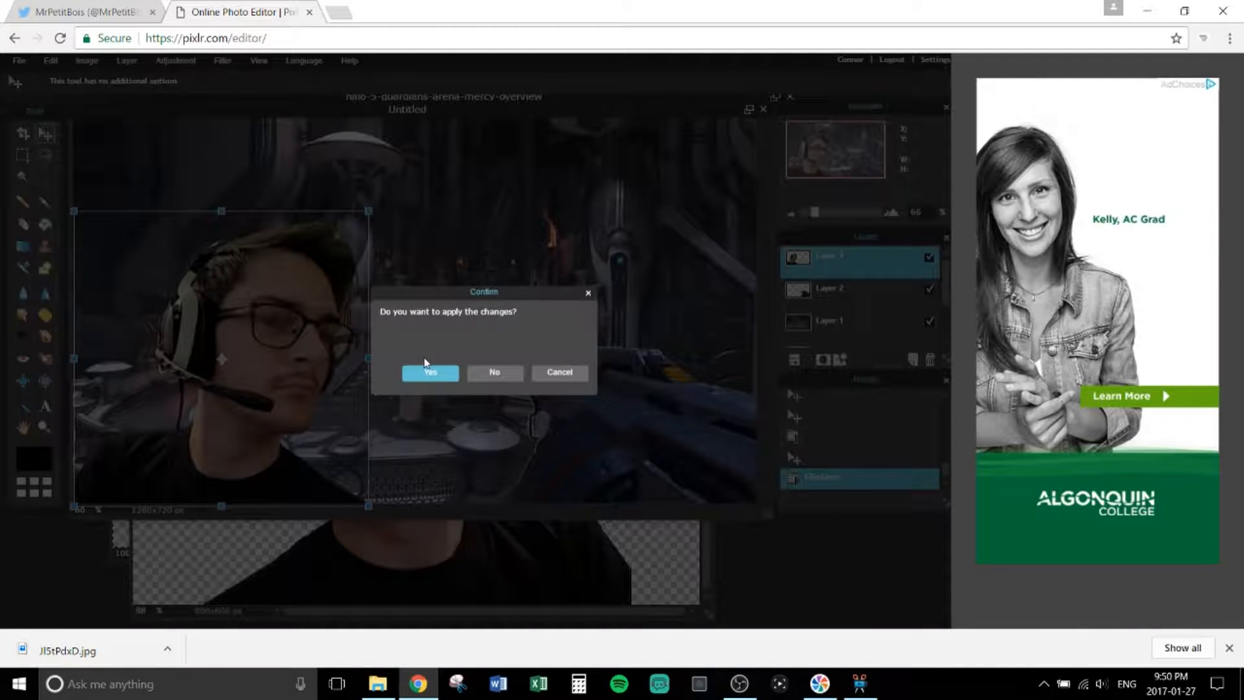
{"action": "left_click", "coordinate": [429, 372]}
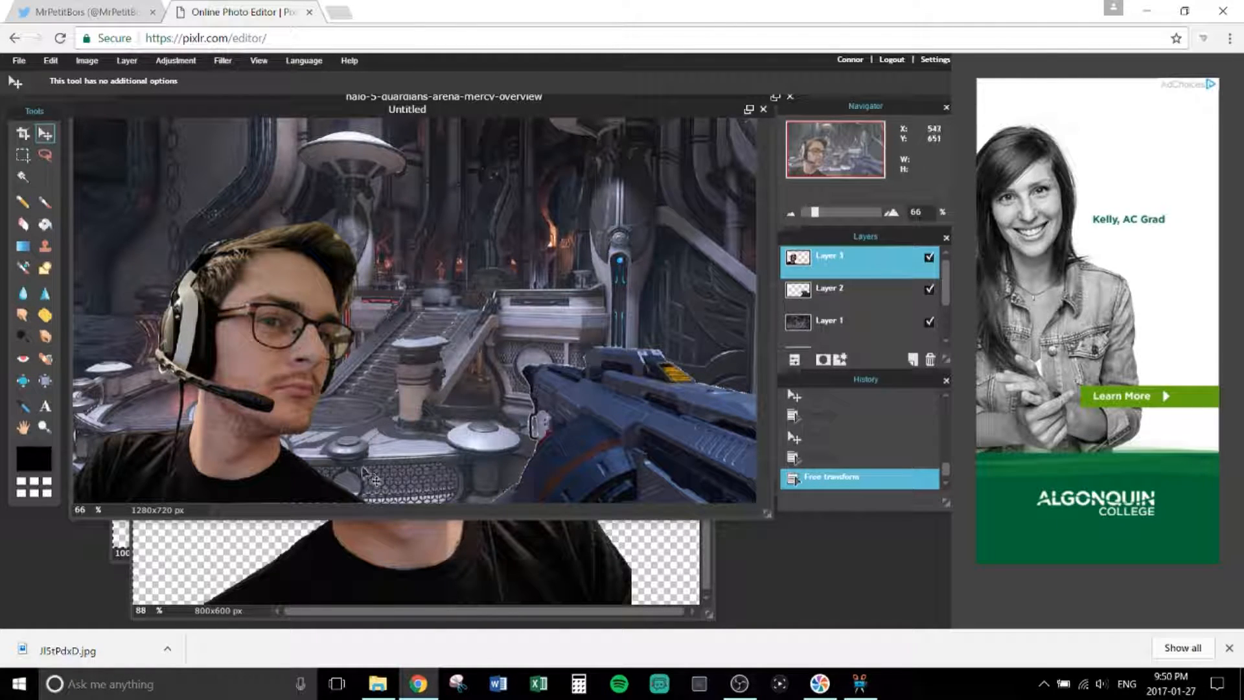
{"action": "left_click_drag", "start_coordinate": [257, 401], "coordinate": [254, 406]}
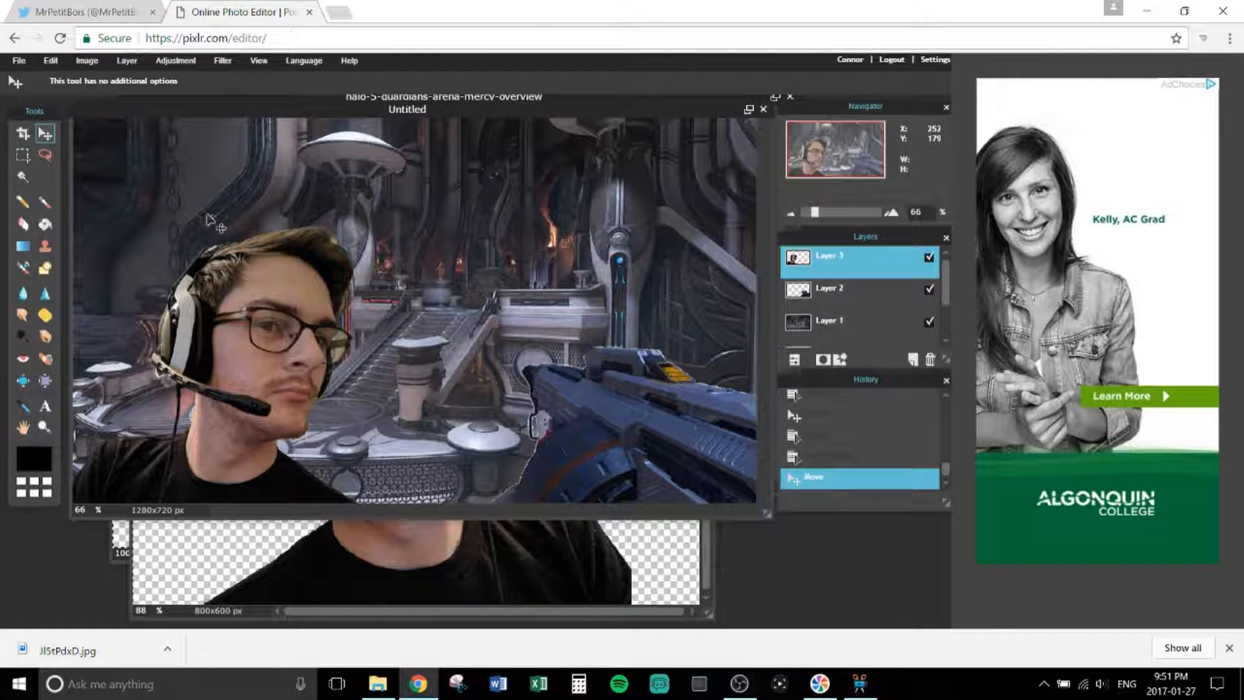
Step: Choose the Brush tool with the 200 soft preset at 53% opacity
{"action": "left_click", "coordinate": [24, 224]}
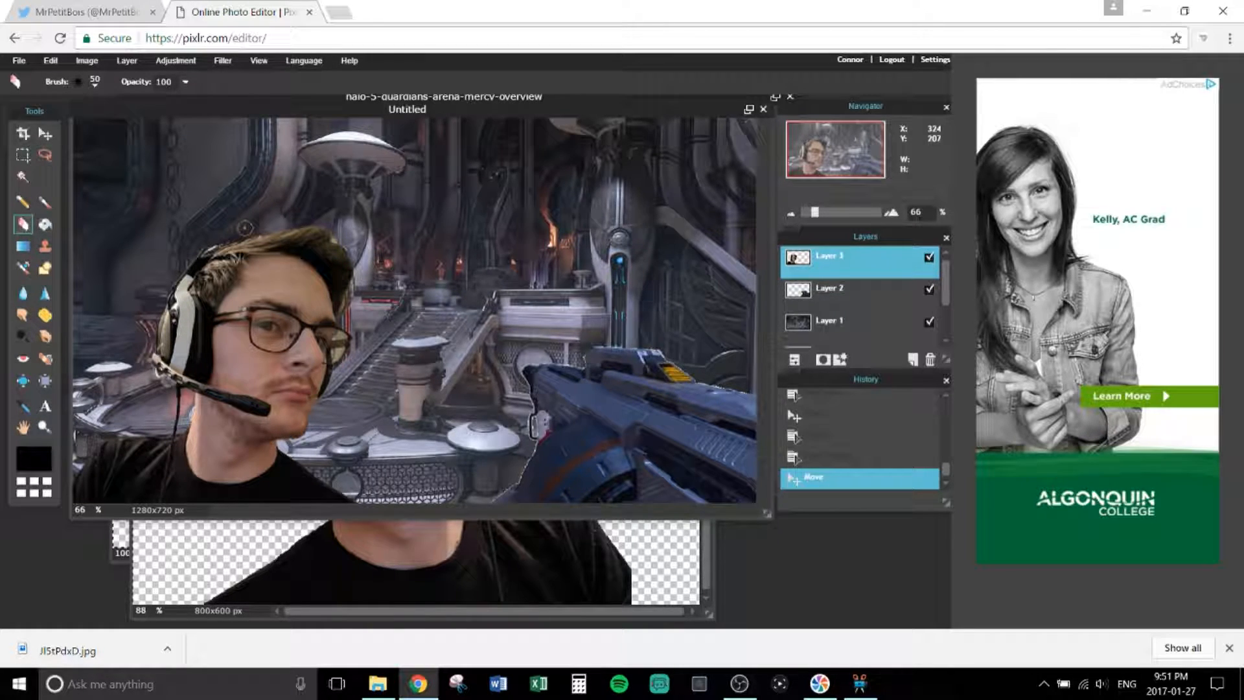
{"action": "left_click", "coordinate": [230, 226]}
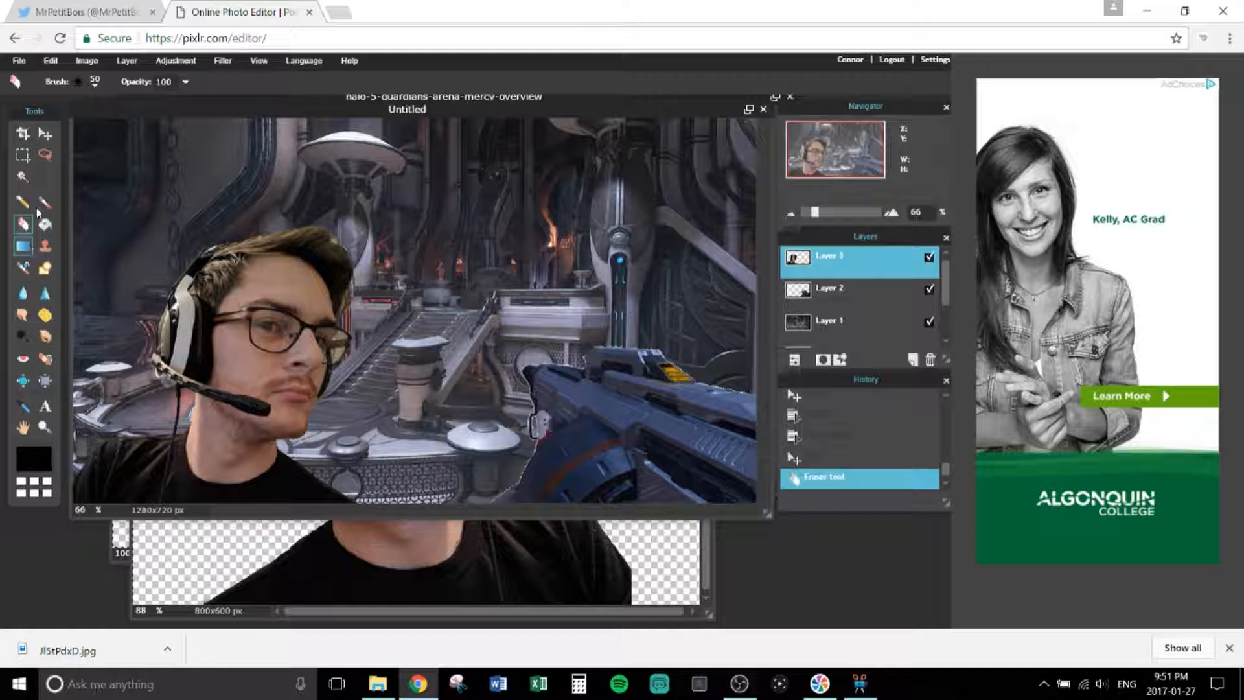
{"action": "left_click", "coordinate": [42, 203]}
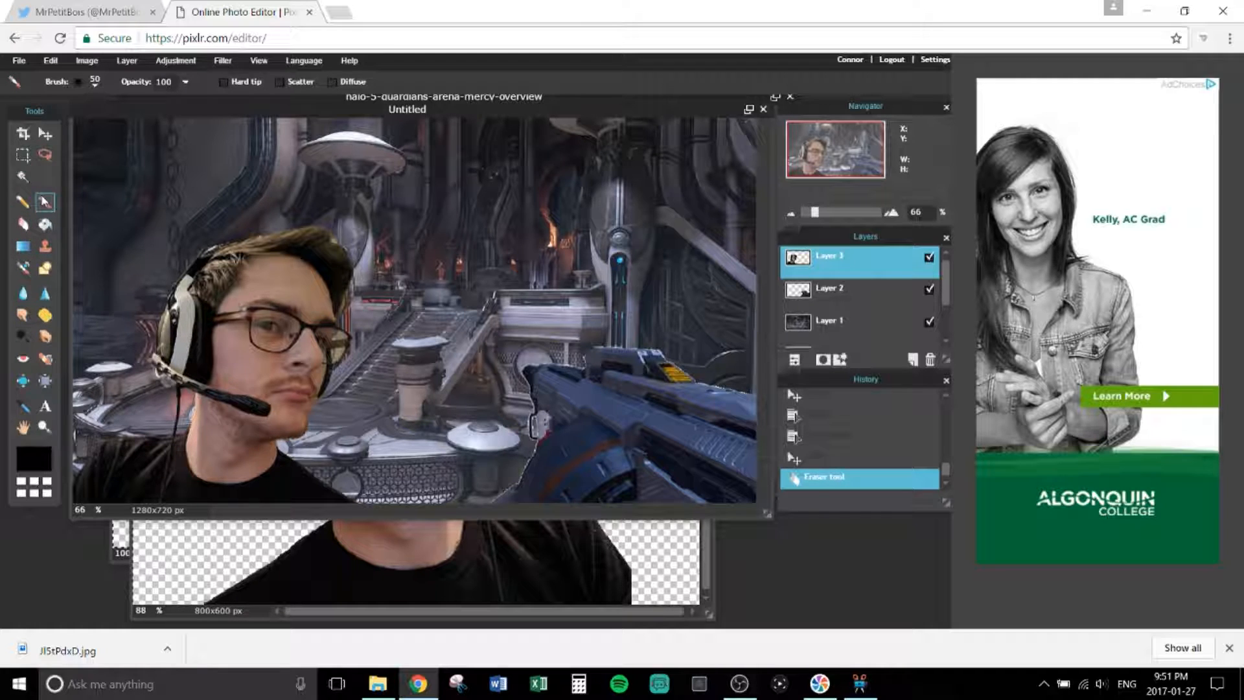
{"action": "left_click", "coordinate": [95, 82]}
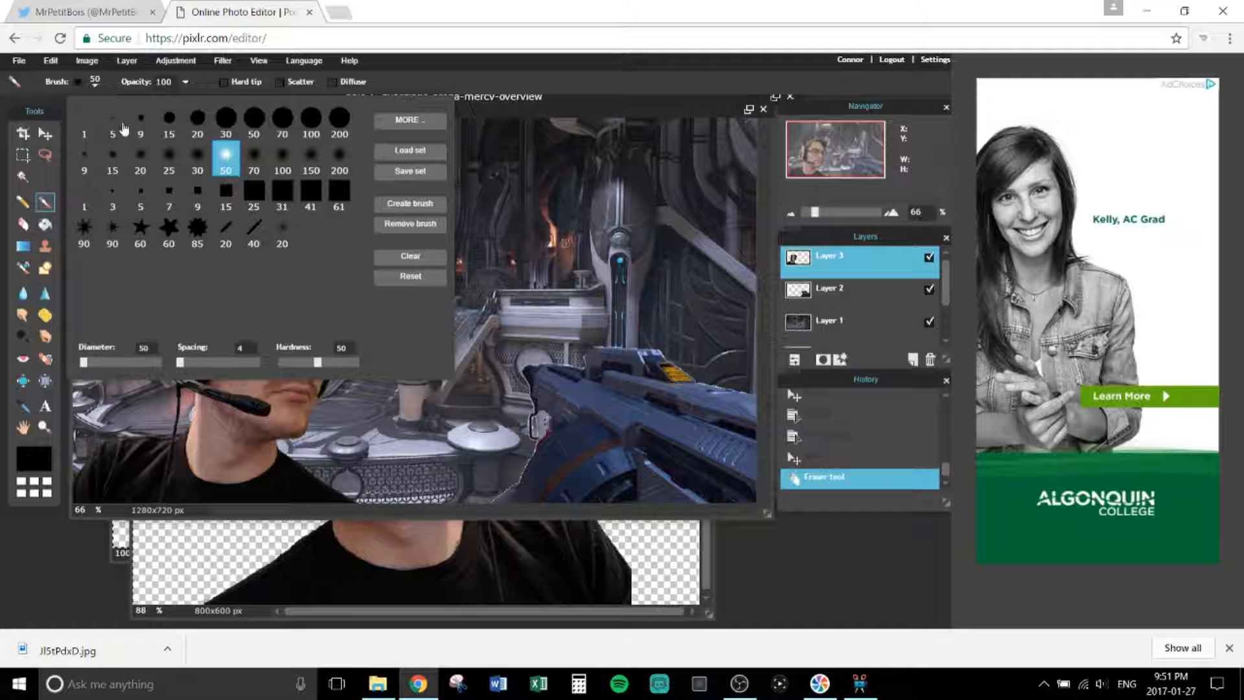
{"action": "left_click", "coordinate": [339, 159]}
{"action": "left_click", "coordinate": [466, 79]}
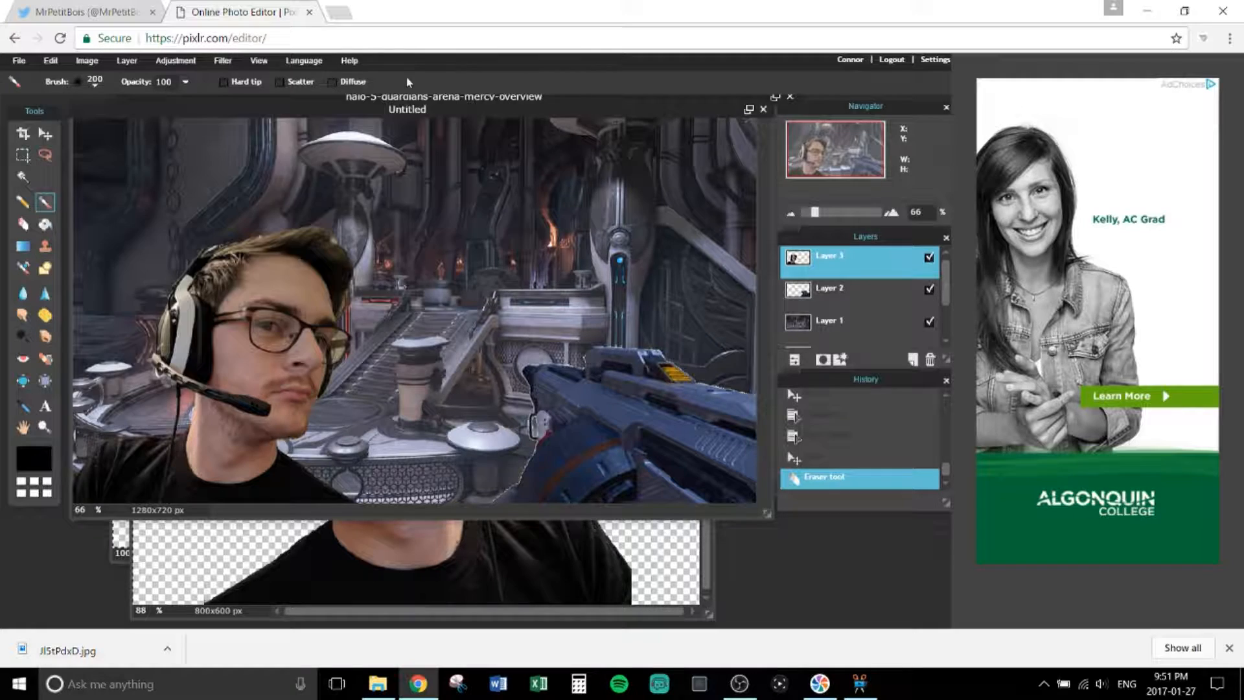
{"action": "left_click", "coordinate": [185, 82]}
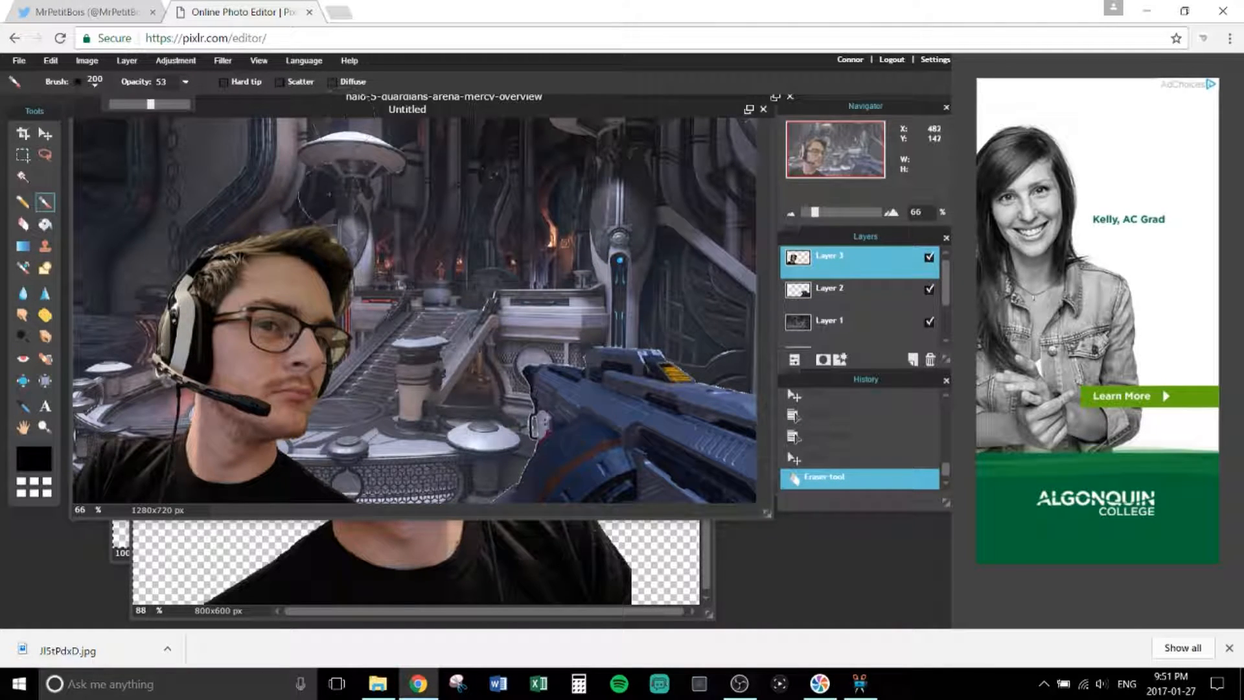
{"action": "left_click", "coordinate": [55, 453]}
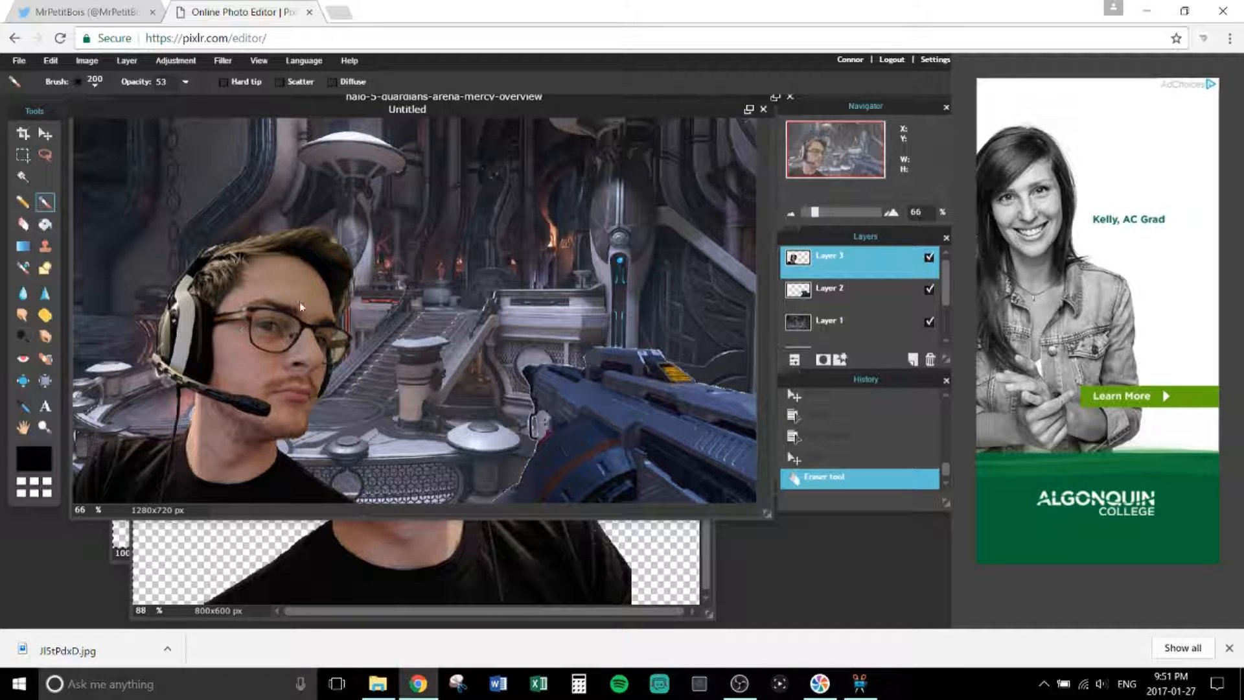
Step: Set the foreground paint colour to bright green 2fd10a
{"action": "left_click", "coordinate": [35, 458]}
{"action": "left_click", "coordinate": [462, 300]}
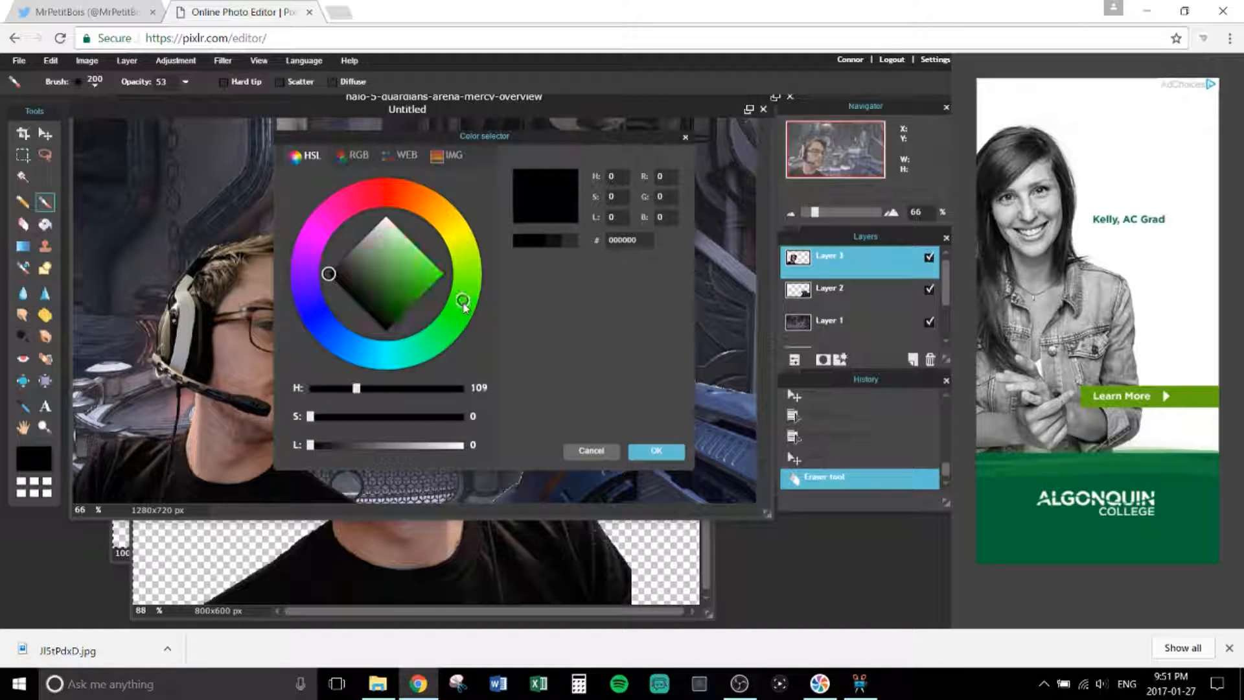
{"action": "left_click_drag", "start_coordinate": [363, 282], "coordinate": [430, 281]}
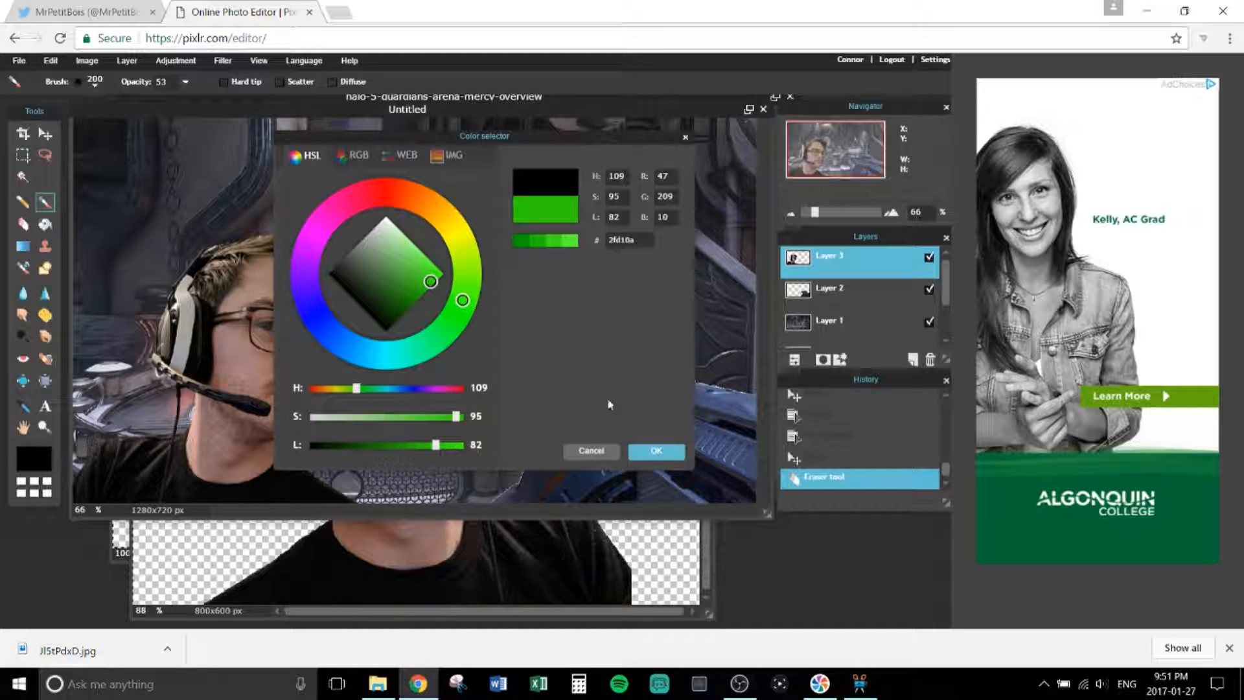
{"action": "left_click", "coordinate": [657, 451]}
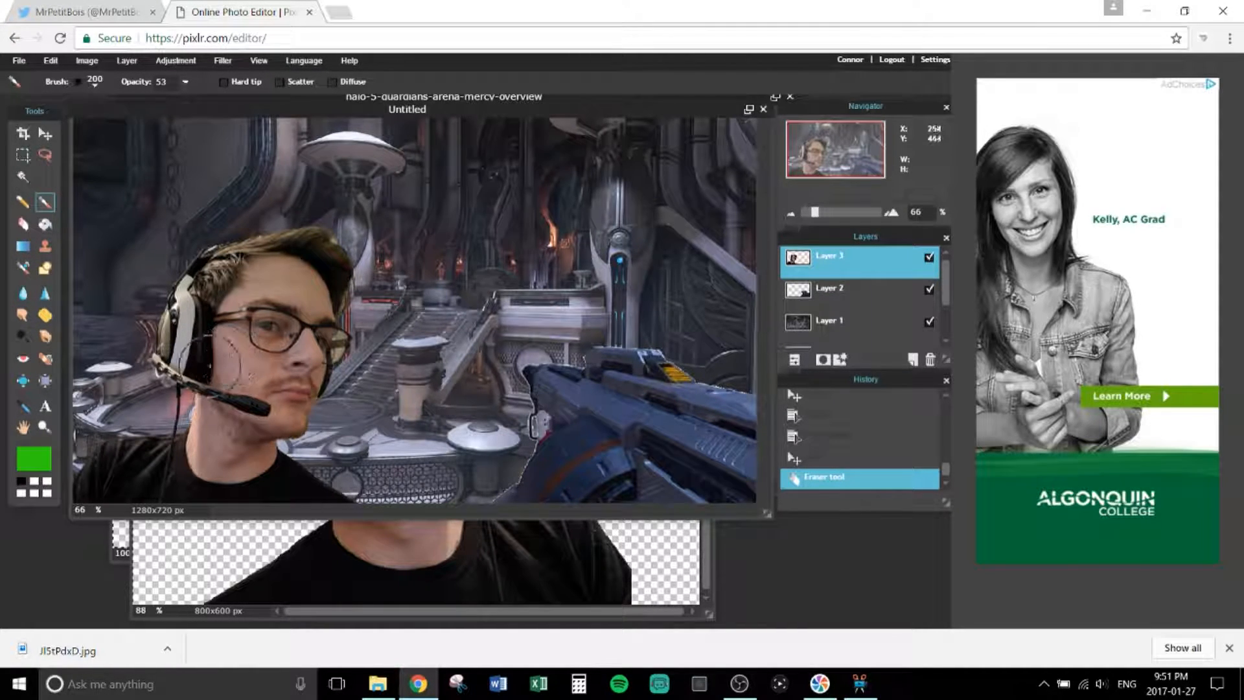
Step: Paint green glow strokes around the person and gun on Layer 1, undoing stray strokes
{"action": "mouse_move", "coordinate": [194, 447]}
{"action": "left_mouse_down"}
{"action": "mouse_move", "coordinate": [205, 386]}
{"action": "mouse_move", "coordinate": [170, 306]}
{"action": "mouse_move", "coordinate": [287, 232]}
{"action": "mouse_move", "coordinate": [550, 305]}
{"action": "mouse_move", "coordinate": [518, 353]}
{"action": "mouse_move", "coordinate": [512, 324]}
{"action": "left_mouse_up"}
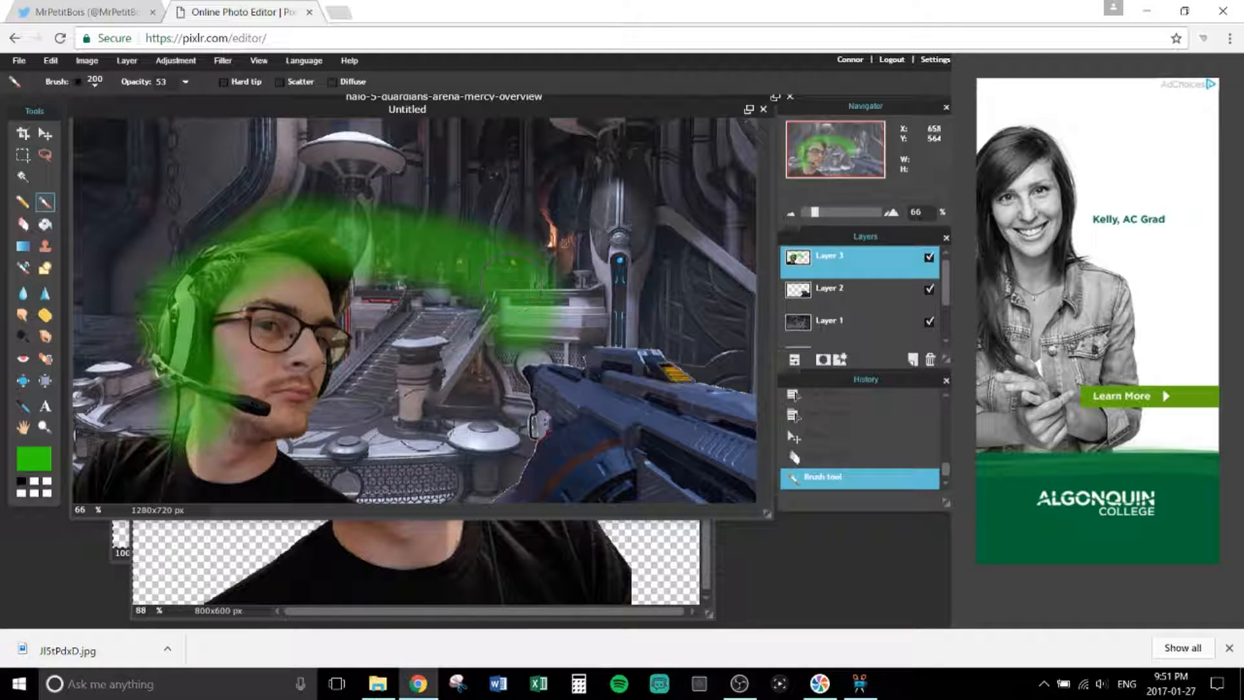
{"action": "mouse_move", "coordinate": [602, 358]}
{"action": "left_mouse_down"}
{"action": "mouse_move", "coordinate": [593, 389]}
{"action": "mouse_move", "coordinate": [667, 399]}
{"action": "left_mouse_up"}
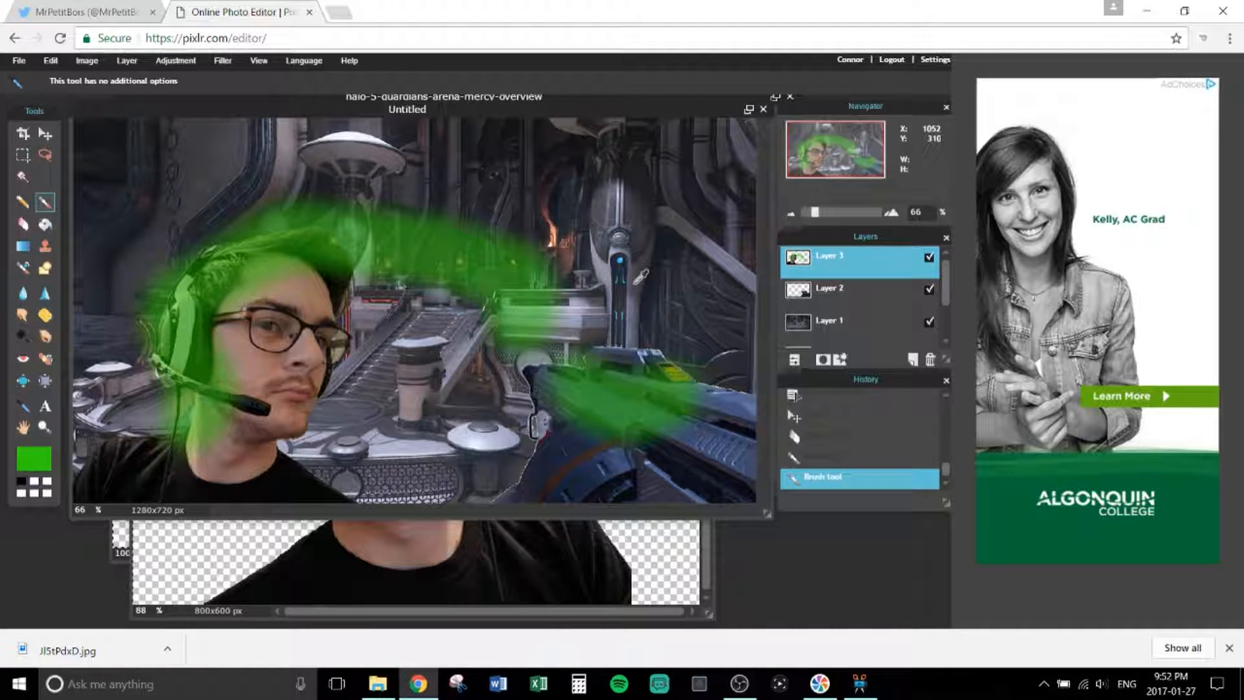
{"action": "key", "text": "ctrl+z"}
{"action": "key", "text": "ctrl+z"}
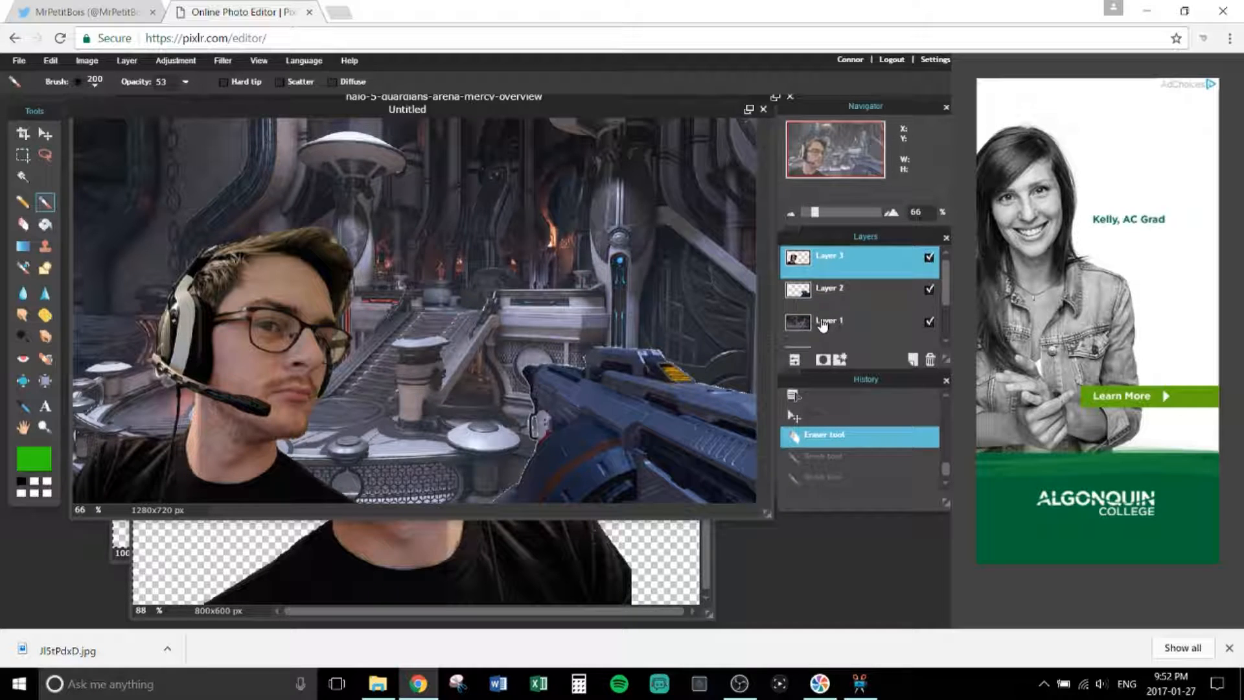
{"action": "left_click", "coordinate": [823, 324]}
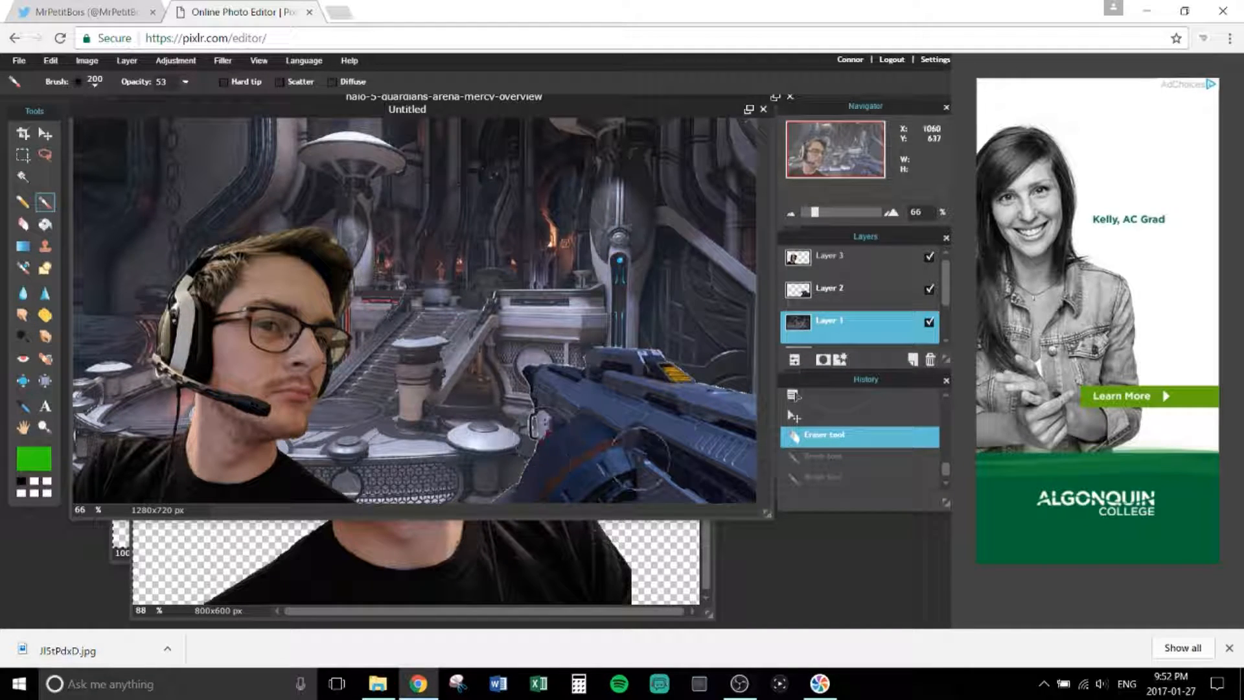
{"action": "mouse_move", "coordinate": [564, 344]}
{"action": "left_mouse_down"}
{"action": "mouse_move", "coordinate": [492, 408]}
{"action": "mouse_move", "coordinate": [548, 379]}
{"action": "mouse_move", "coordinate": [541, 369]}
{"action": "mouse_move", "coordinate": [604, 306]}
{"action": "left_mouse_up"}
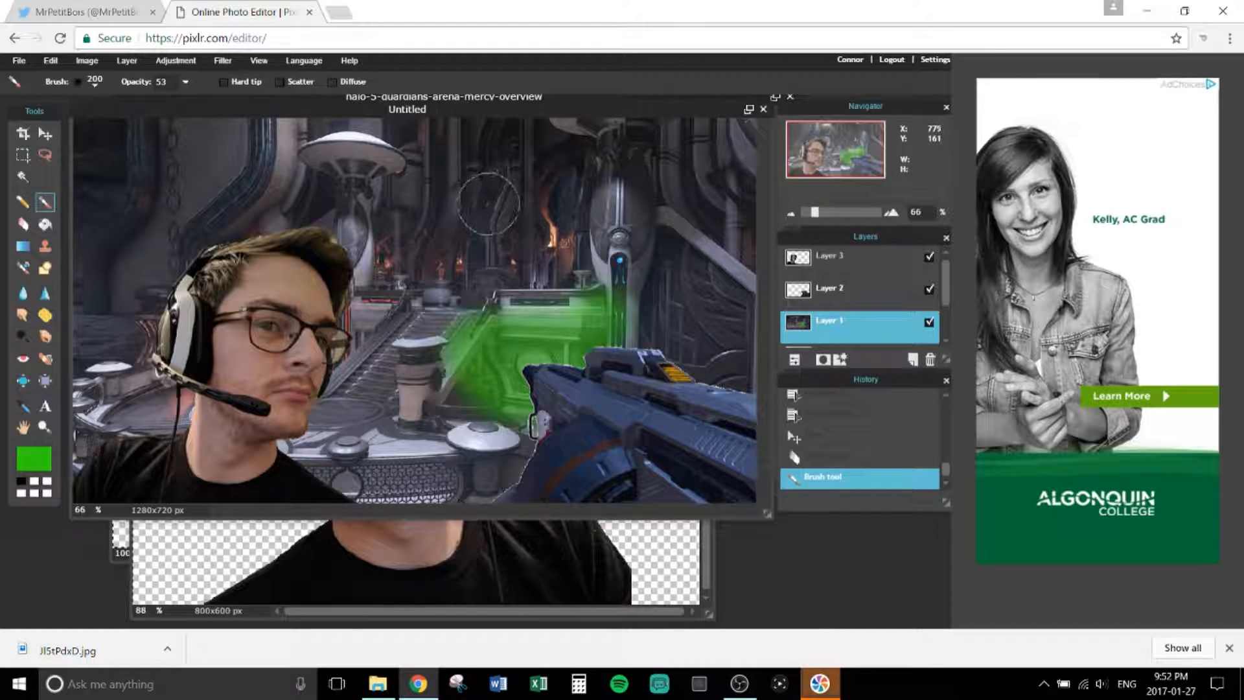
{"action": "key", "text": "ctrl+z"}
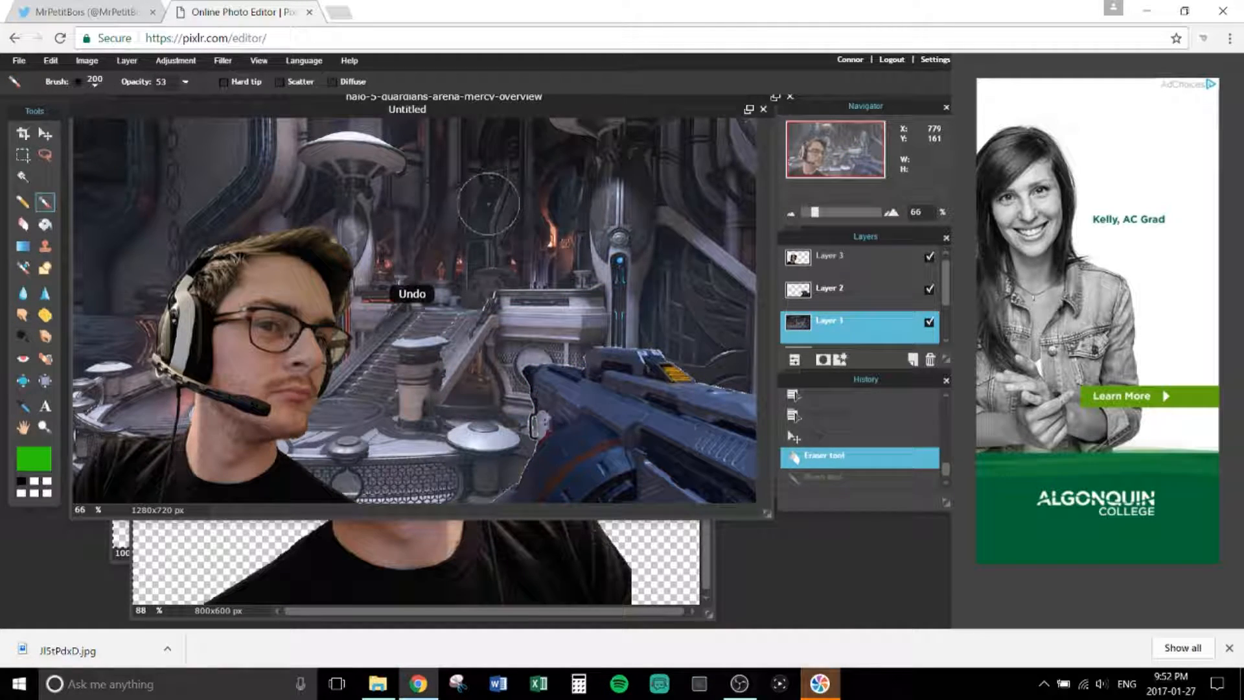
{"action": "mouse_move", "coordinate": [744, 387]}
{"action": "left_mouse_down"}
{"action": "mouse_move", "coordinate": [663, 349]}
{"action": "mouse_move", "coordinate": [571, 379]}
{"action": "mouse_move", "coordinate": [531, 357]}
{"action": "mouse_move", "coordinate": [554, 440]}
{"action": "mouse_move", "coordinate": [521, 502]}
{"action": "mouse_move", "coordinate": [462, 534]}
{"action": "mouse_move", "coordinate": [327, 518]}
{"action": "mouse_move", "coordinate": [255, 449]}
{"action": "mouse_move", "coordinate": [303, 428]}
{"action": "mouse_move", "coordinate": [286, 418]}
{"action": "mouse_move", "coordinate": [308, 346]}
{"action": "mouse_move", "coordinate": [343, 335]}
{"action": "mouse_move", "coordinate": [330, 278]}
{"action": "mouse_move", "coordinate": [303, 261]}
{"action": "mouse_move", "coordinate": [211, 238]}
{"action": "mouse_move", "coordinate": [162, 291]}
{"action": "mouse_move", "coordinate": [211, 472]}
{"action": "mouse_move", "coordinate": [87, 476]}
{"action": "mouse_move", "coordinate": [83, 369]}
{"action": "left_mouse_up"}
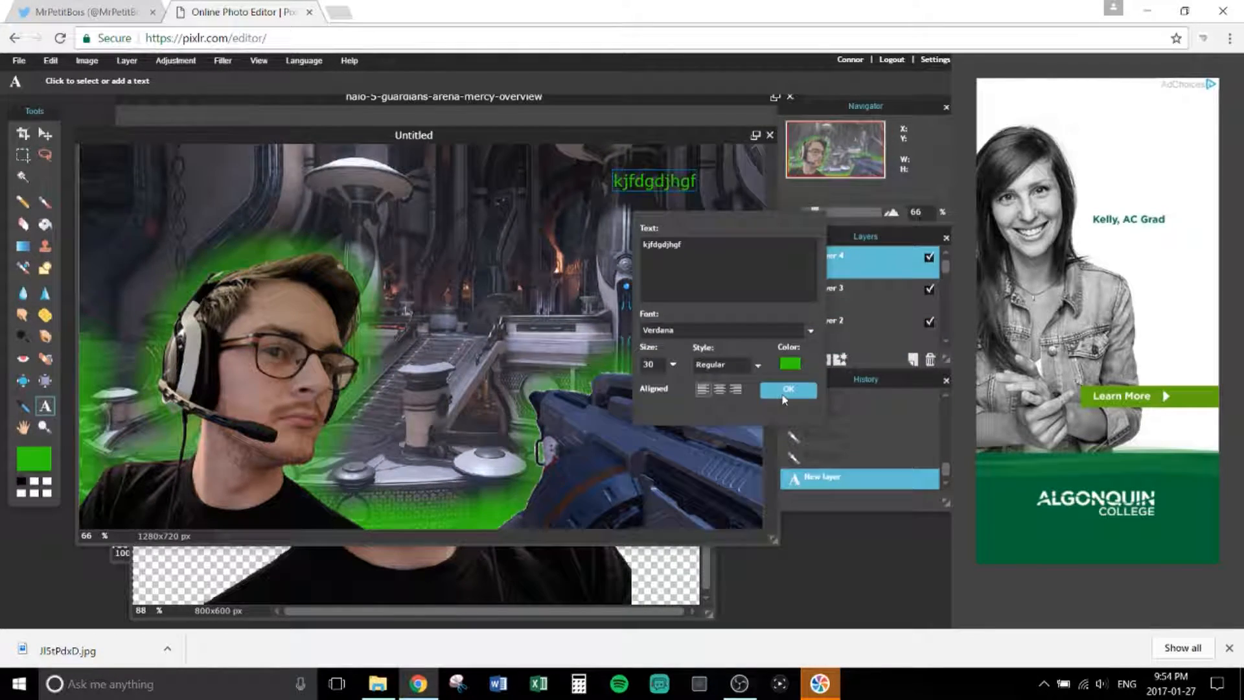
Step: Undo the stray text layer and open the Save image dialog (JPEG, quality 100)
{"action": "left_click", "coordinate": [785, 397]}
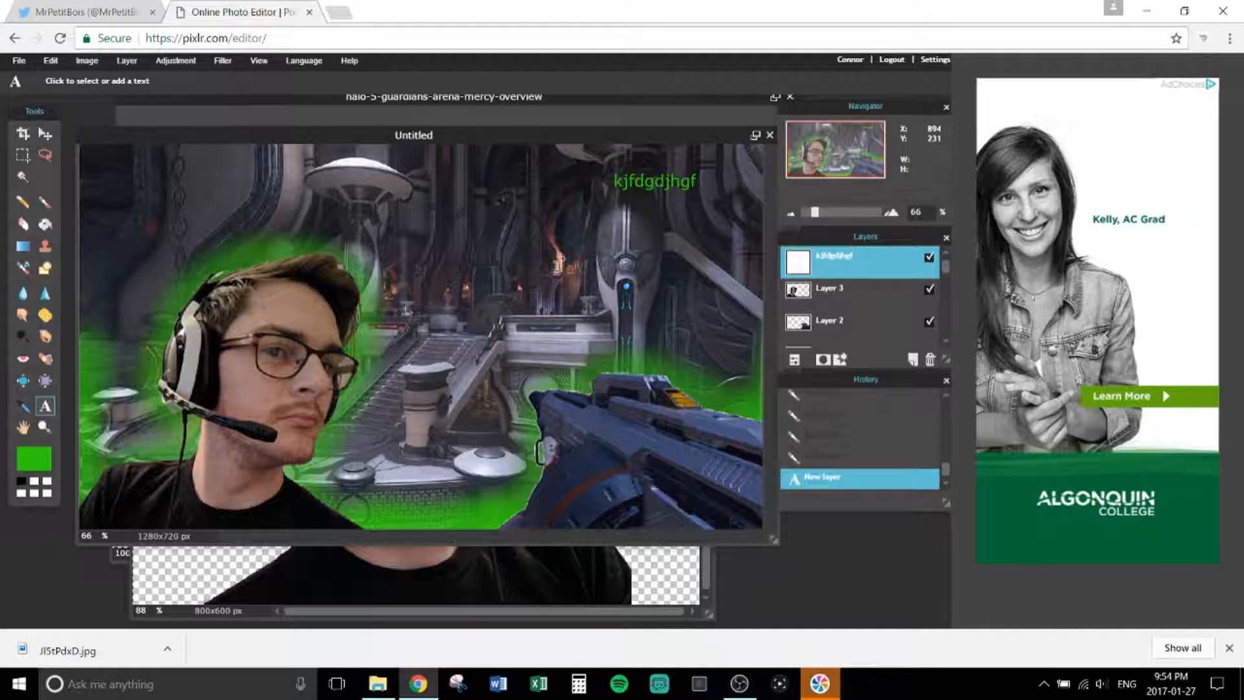
{"action": "key", "text": "ctrl+z"}
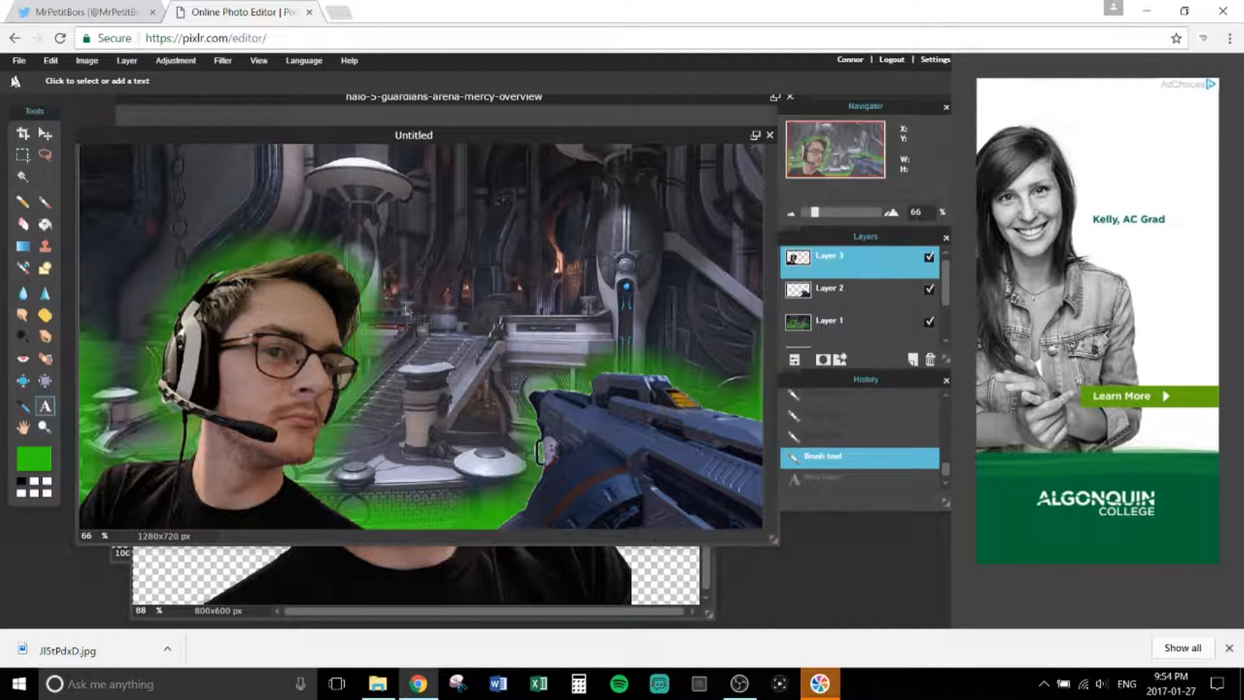
{"action": "left_click", "coordinate": [19, 60]}
{"action": "left_click", "coordinate": [24, 145]}
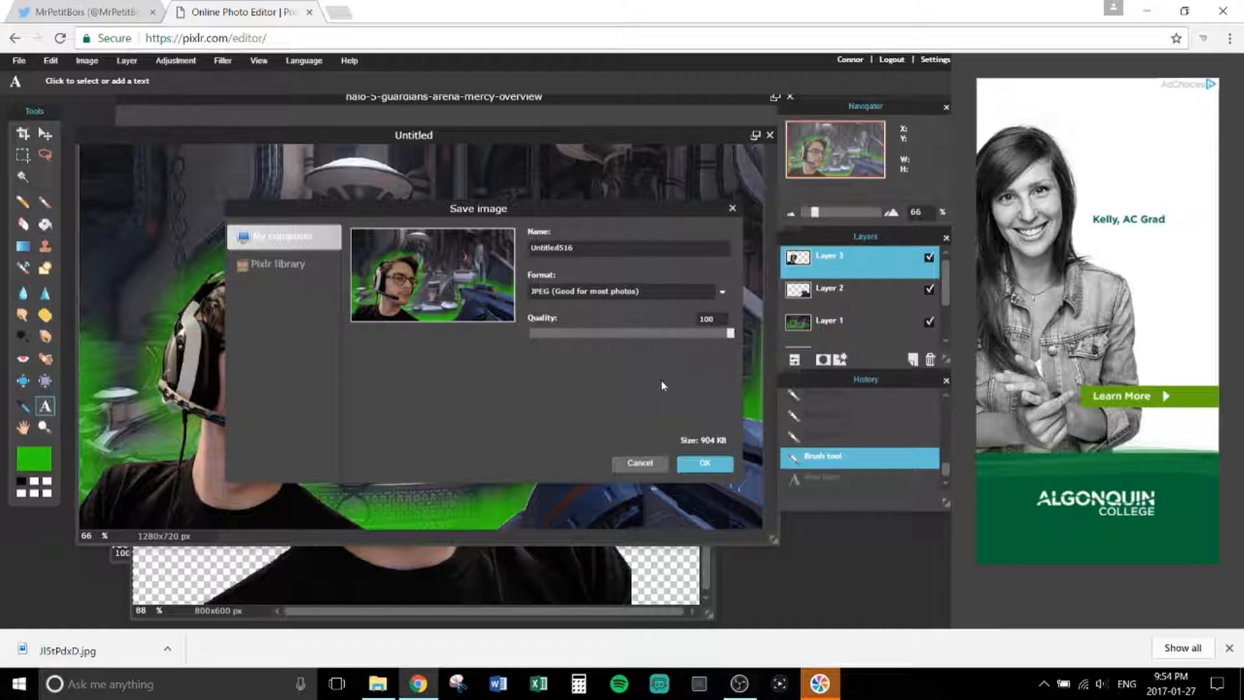
Step: Save the composite as JPEG 'Untitled516' into Pictures > Thumbnails > Pure Halo
{"action": "left_click", "coordinate": [709, 464]}
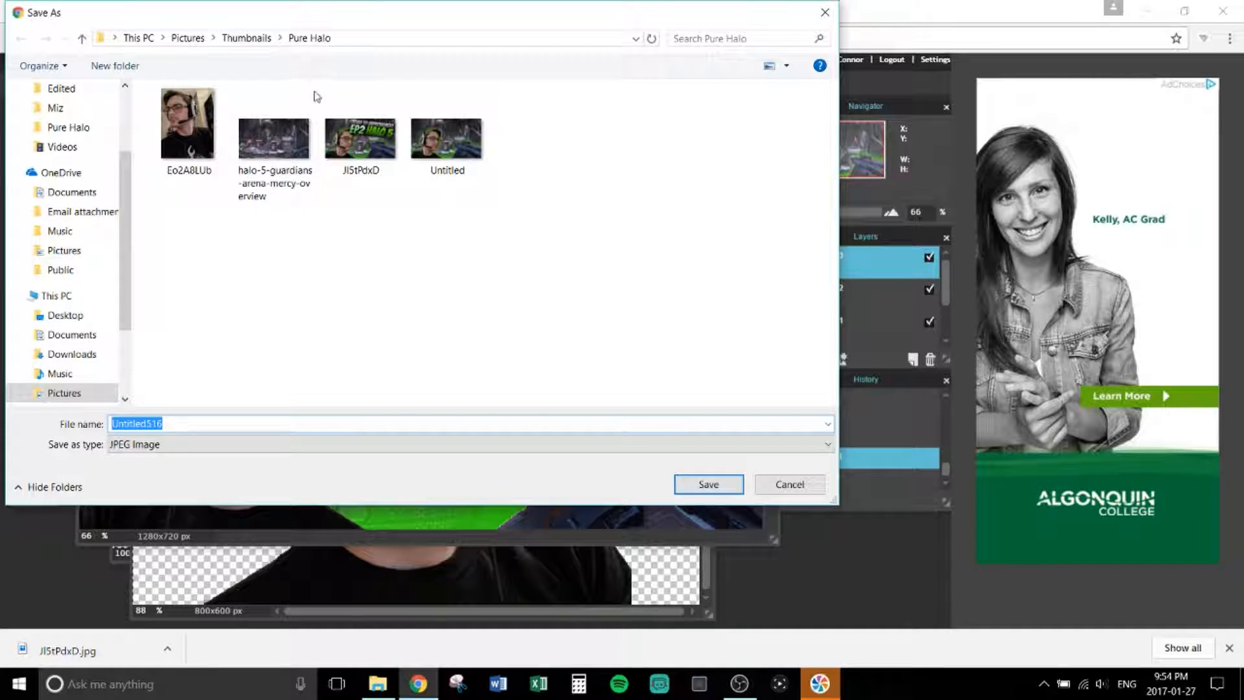
{"action": "left_click", "coordinate": [685, 484]}
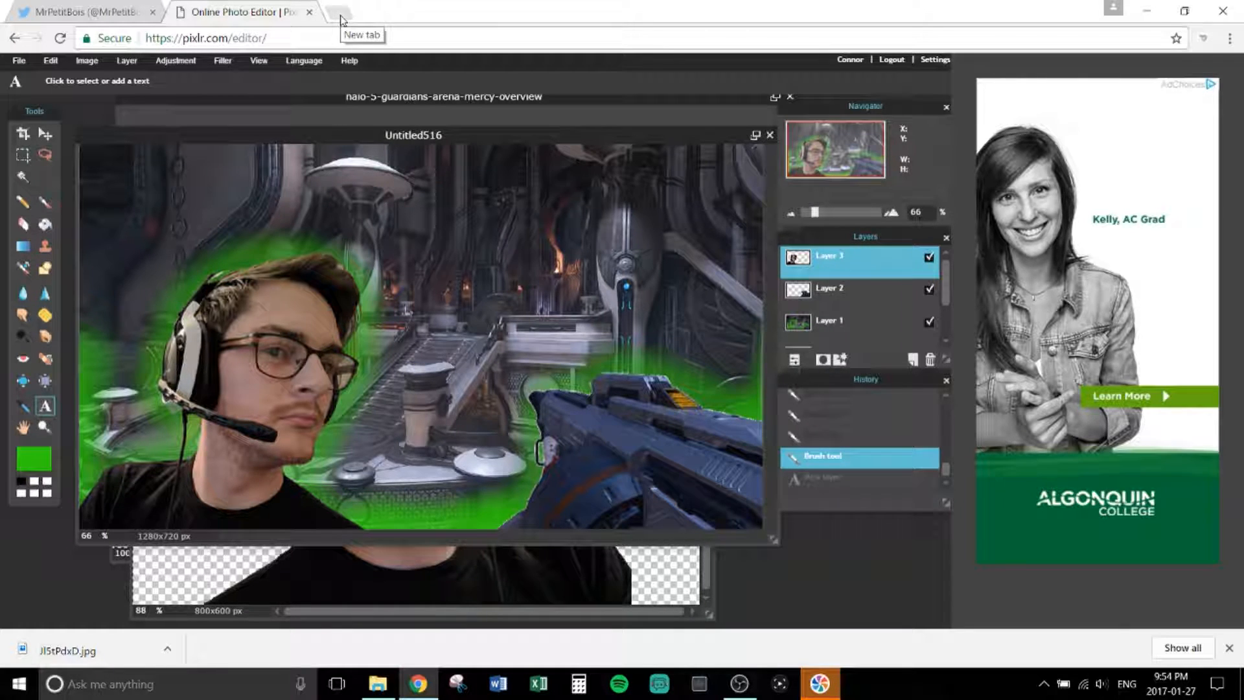
Step: Go to vectr.com in the current Chrome tab
{"action": "left_click", "coordinate": [301, 39]}
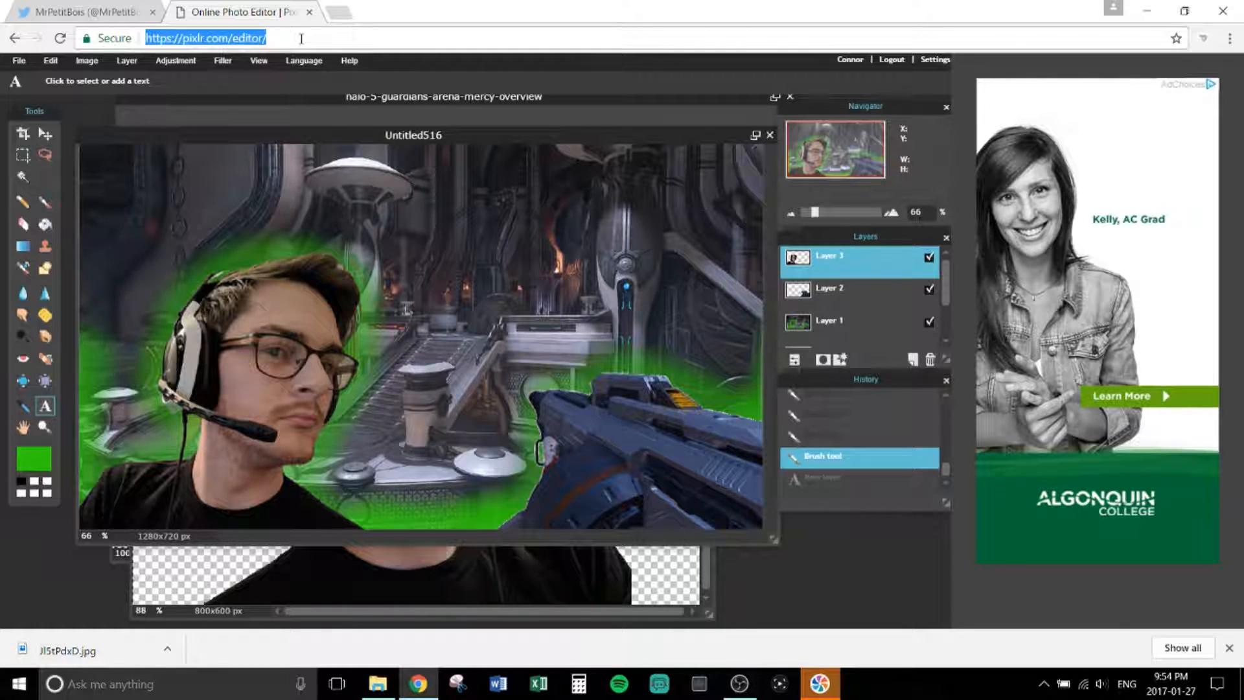
{"action": "type", "text": "vectr"}
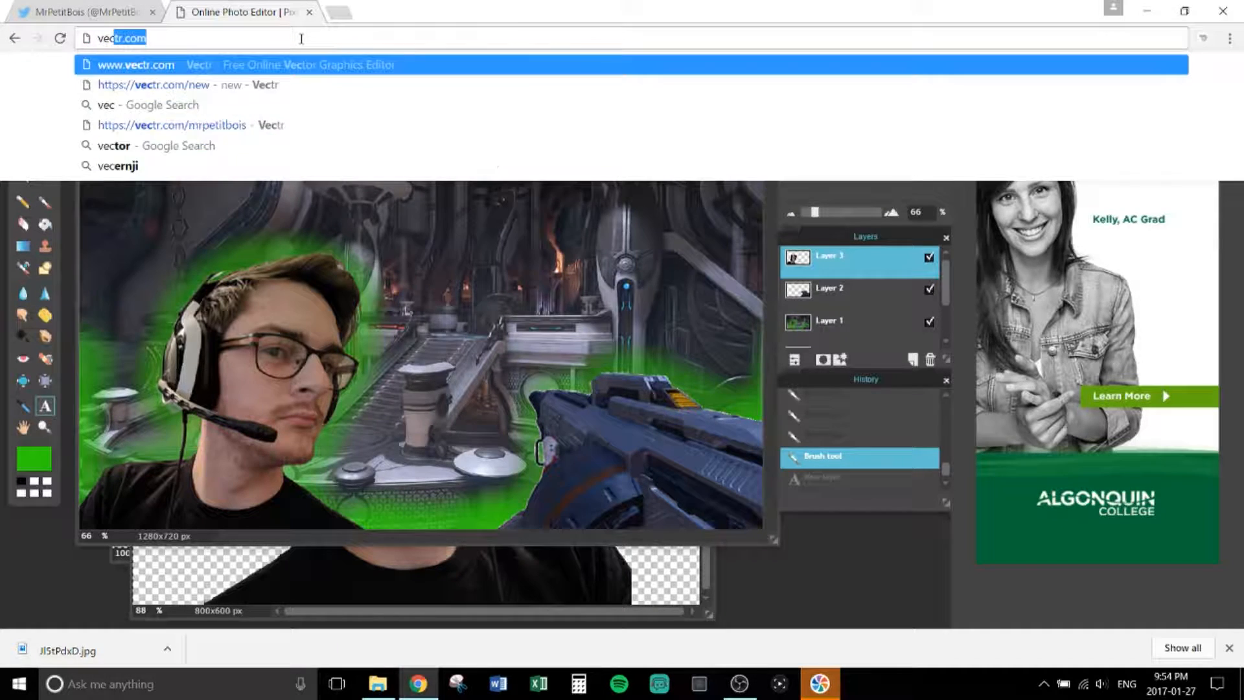
{"action": "type", "text": ".com"}
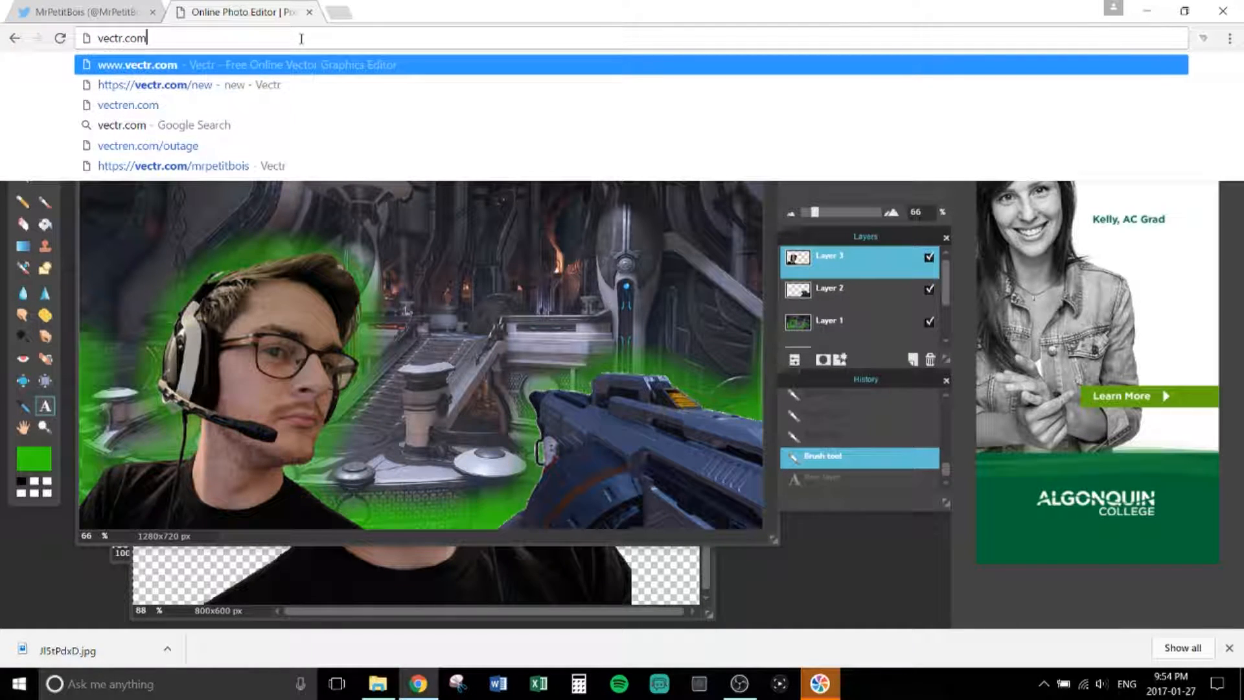
{"action": "key", "text": "Return"}
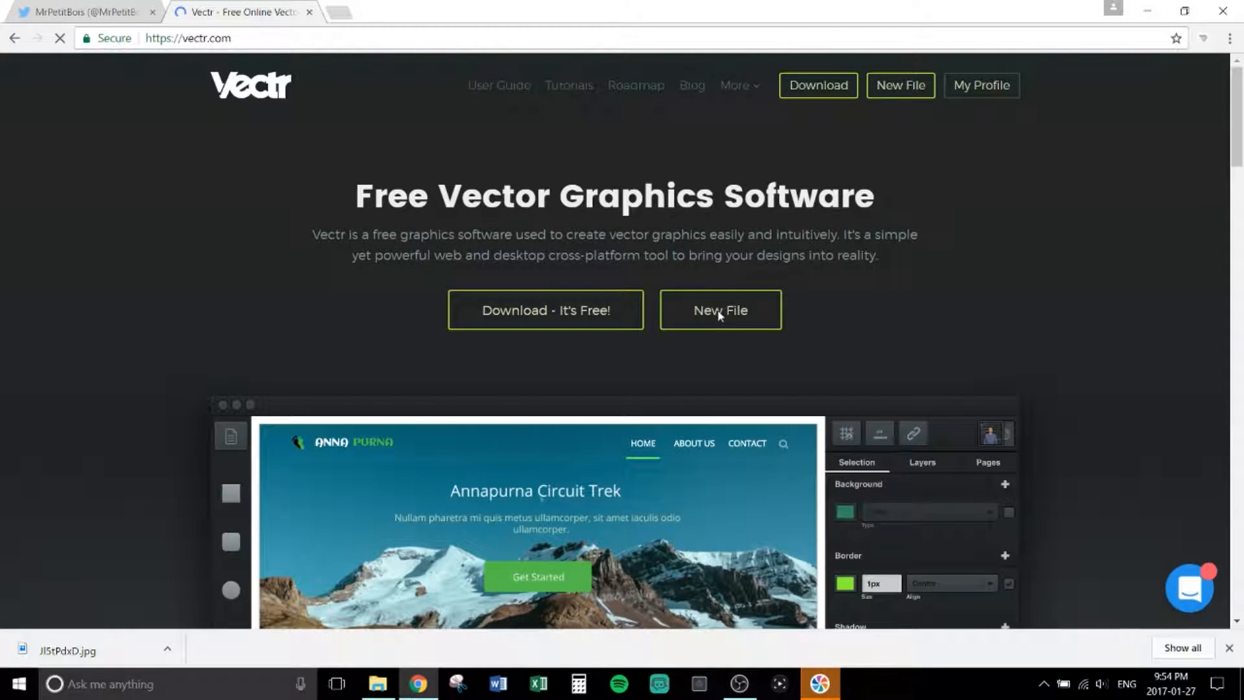
Step: Create a new blank Vectr file with a 1280 × 720 px page and zoom out to fit it
{"action": "left_click", "coordinate": [894, 85]}
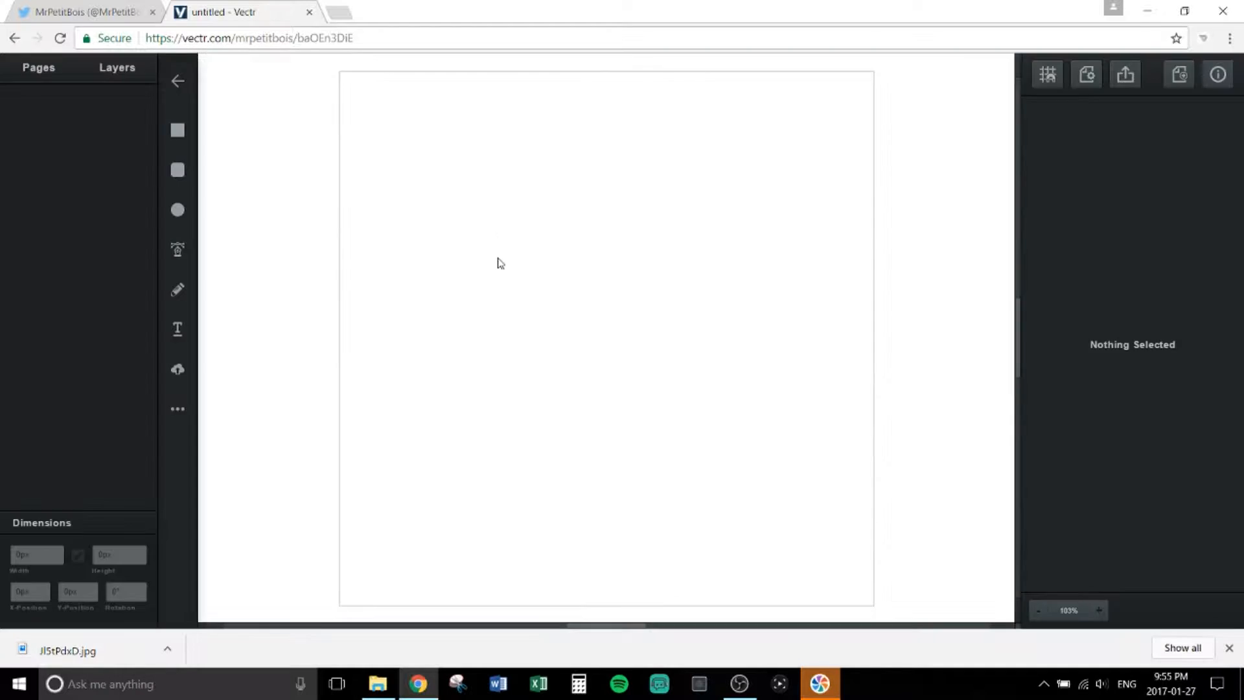
{"action": "left_click", "coordinate": [42, 79]}
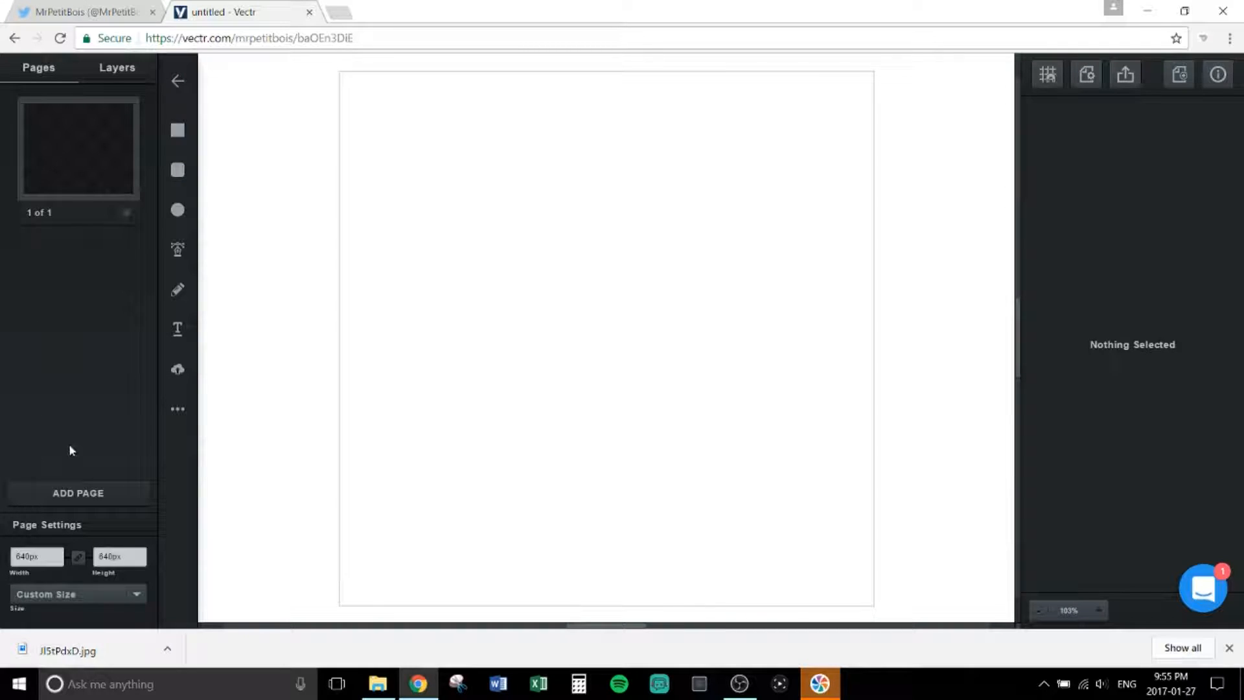
{"action": "double_click", "coordinate": [39, 559]}
{"action": "type", "text": "1280"}
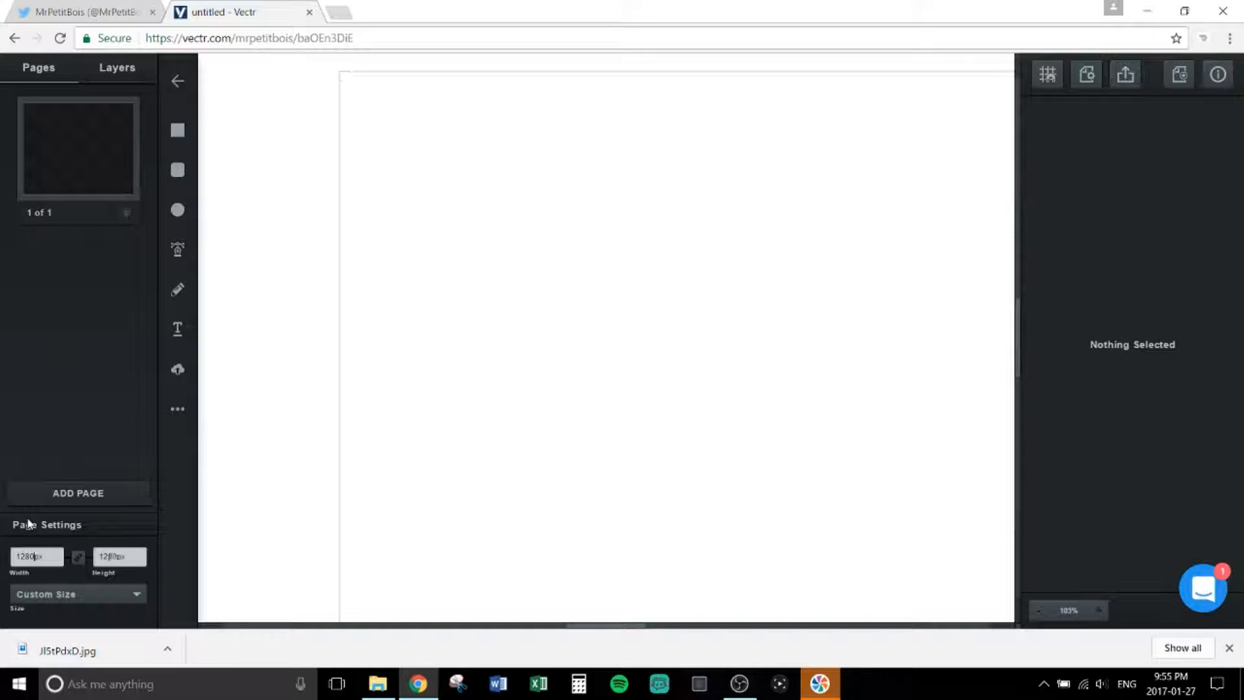
{"action": "double_click", "coordinate": [105, 563]}
{"action": "type", "text": "720"}
{"action": "left_click", "coordinate": [1042, 610]}
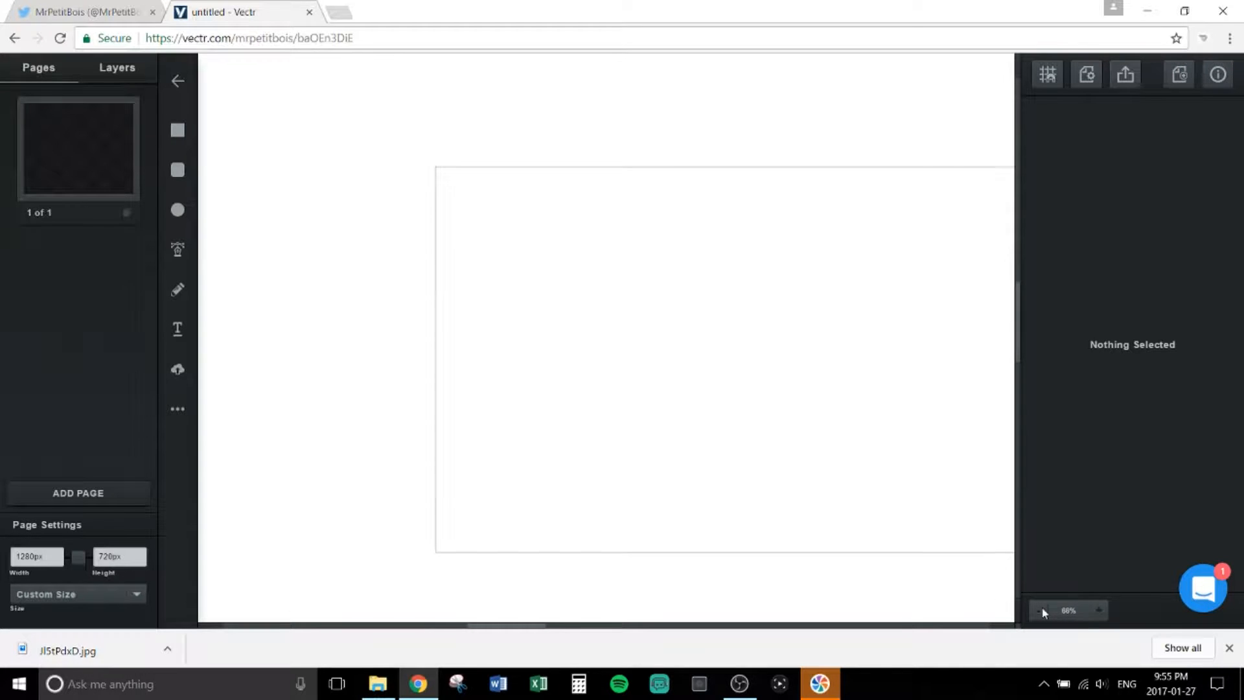
{"action": "left_click", "coordinate": [1042, 611]}
{"action": "left_click_drag", "start_coordinate": [489, 620], "coordinate": [597, 619]}
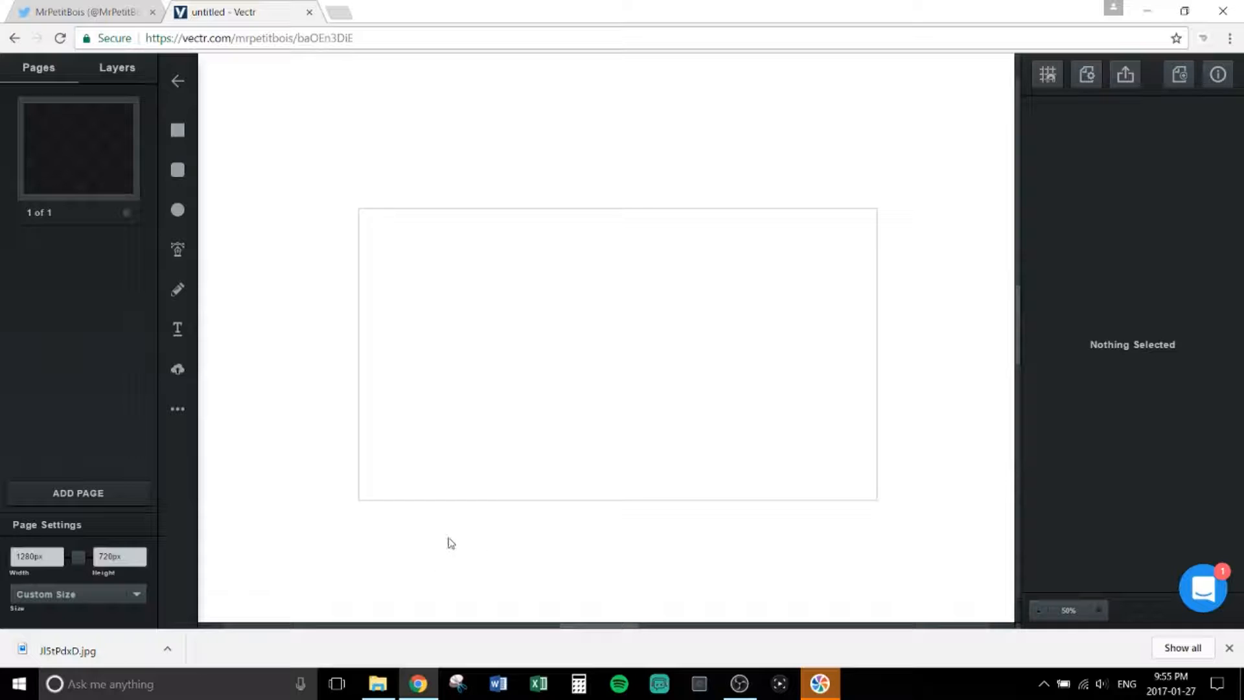
Step: Drag Untitled516 from Pictures > Thumbnails > Pure Halo in File Explorer onto the Vectr page
{"action": "left_click", "coordinate": [378, 683]}
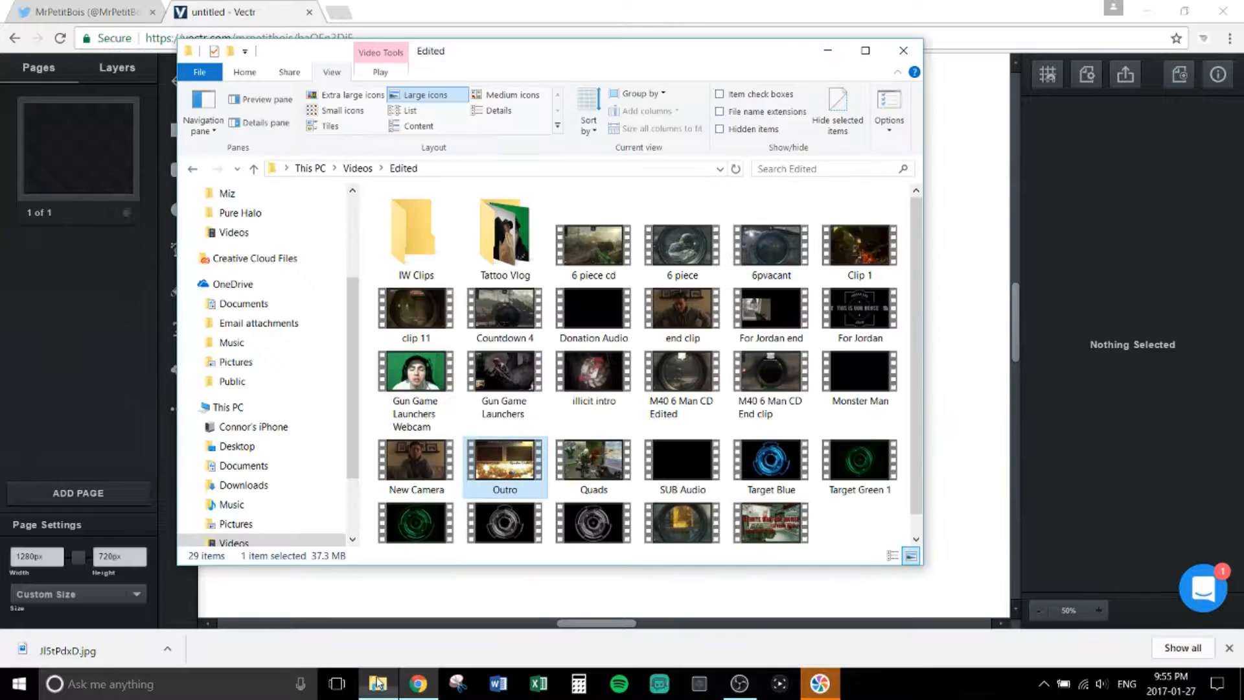
{"action": "left_click", "coordinate": [254, 362]}
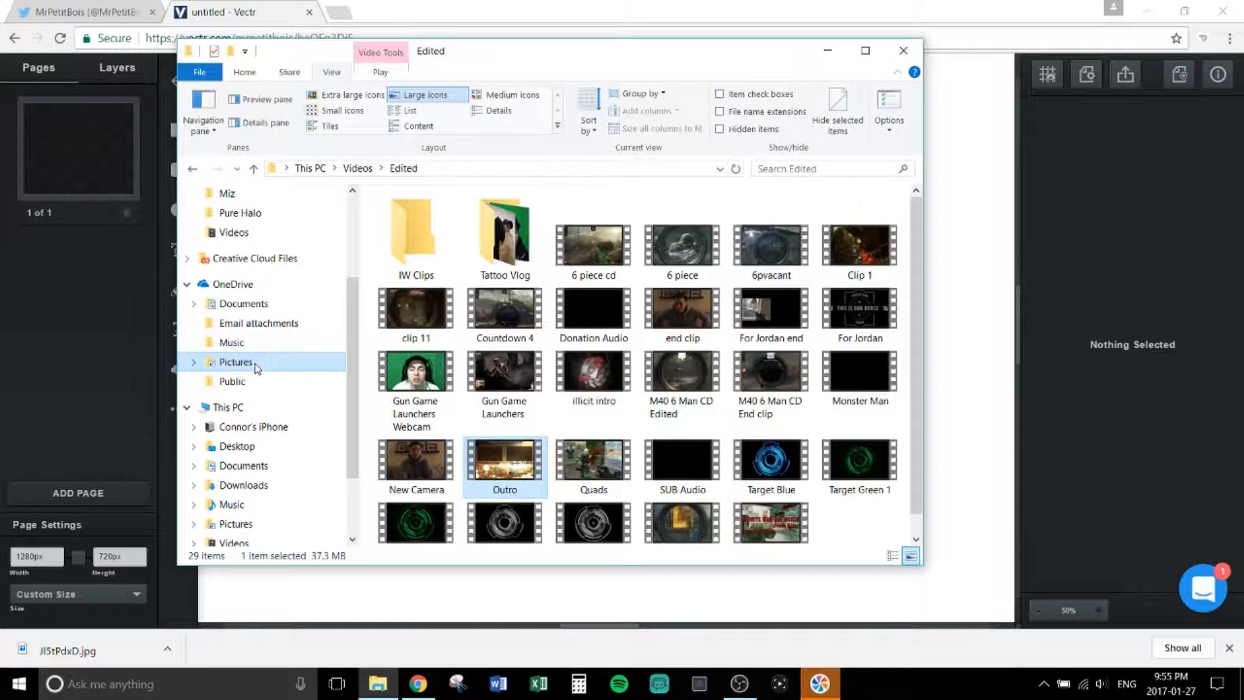
{"action": "double_click", "coordinate": [761, 256]}
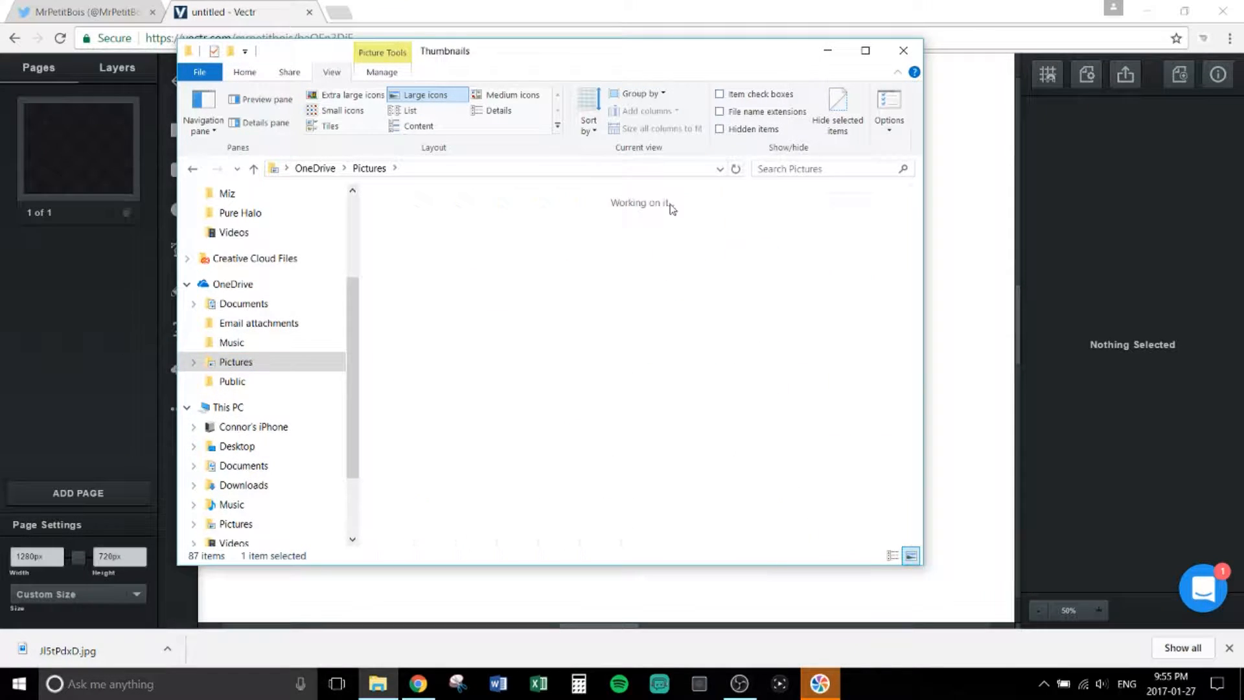
{"action": "left_click_drag", "start_coordinate": [652, 61], "coordinate": [770, 105]}
{"action": "left_click", "coordinate": [646, 250]}
{"action": "double_click", "coordinate": [646, 250]}
{"action": "left_click_drag", "start_coordinate": [687, 93], "coordinate": [906, 216]}
{"action": "left_click_drag", "start_coordinate": [752, 500], "coordinate": [455, 406]}
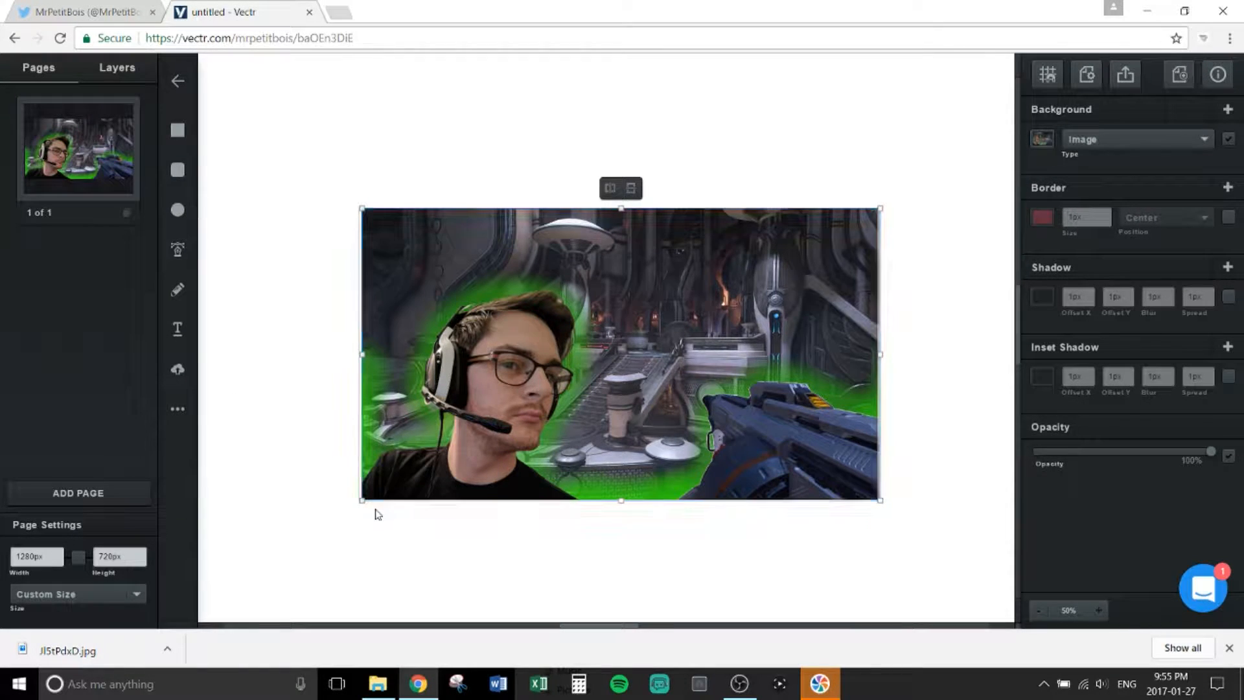
Step: Stretch and align the Untitled516 photo to cover the full 1280 × 720 page, then deselect it
{"action": "left_click_drag", "start_coordinate": [360, 504], "coordinate": [357, 515]}
{"action": "left_click_drag", "start_coordinate": [391, 475], "coordinate": [395, 469]}
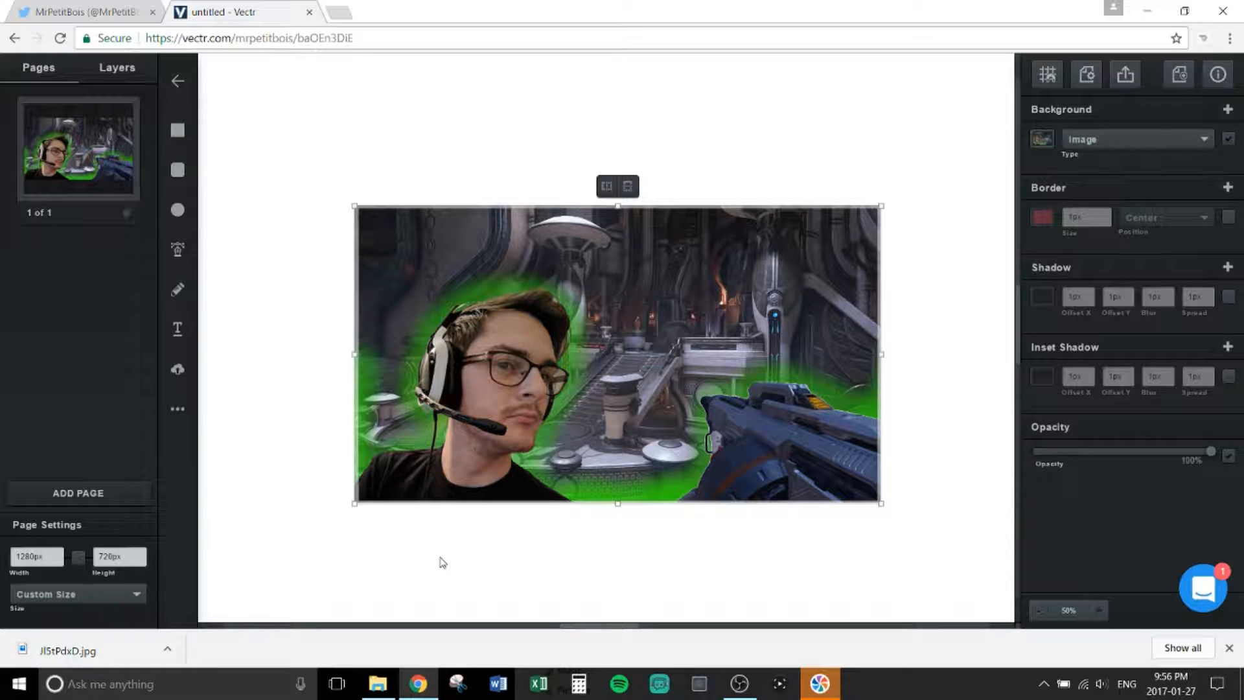
{"action": "left_click", "coordinate": [446, 552]}
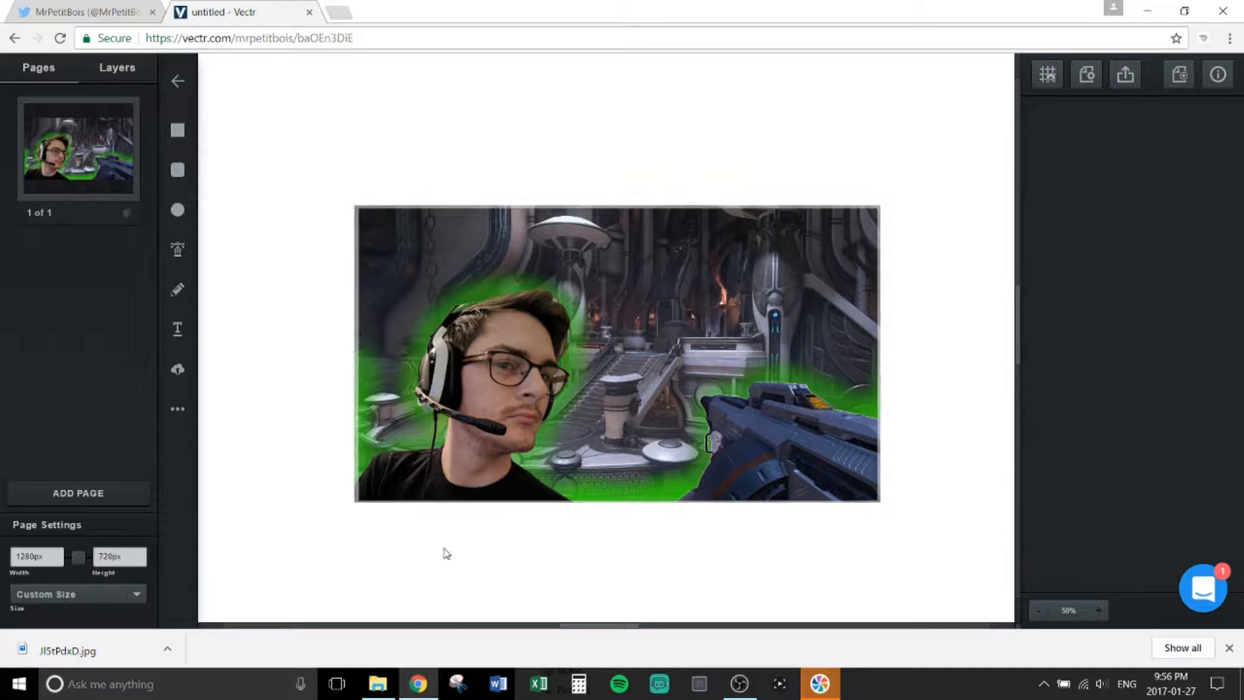
Step: Add 'ROAD TO IMPROVEMENT' text on the photo, enlarge it, and tilt it clockwise at top right
{"action": "left_click", "coordinate": [177, 341]}
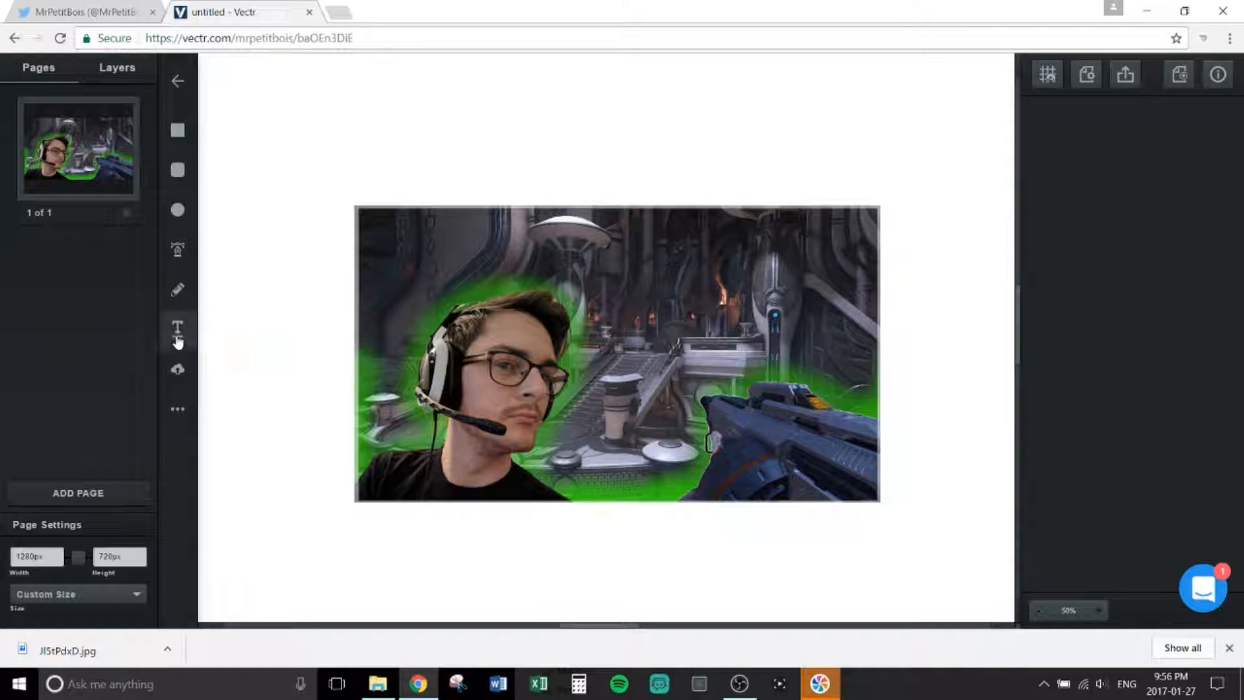
{"action": "left_click", "coordinate": [651, 272]}
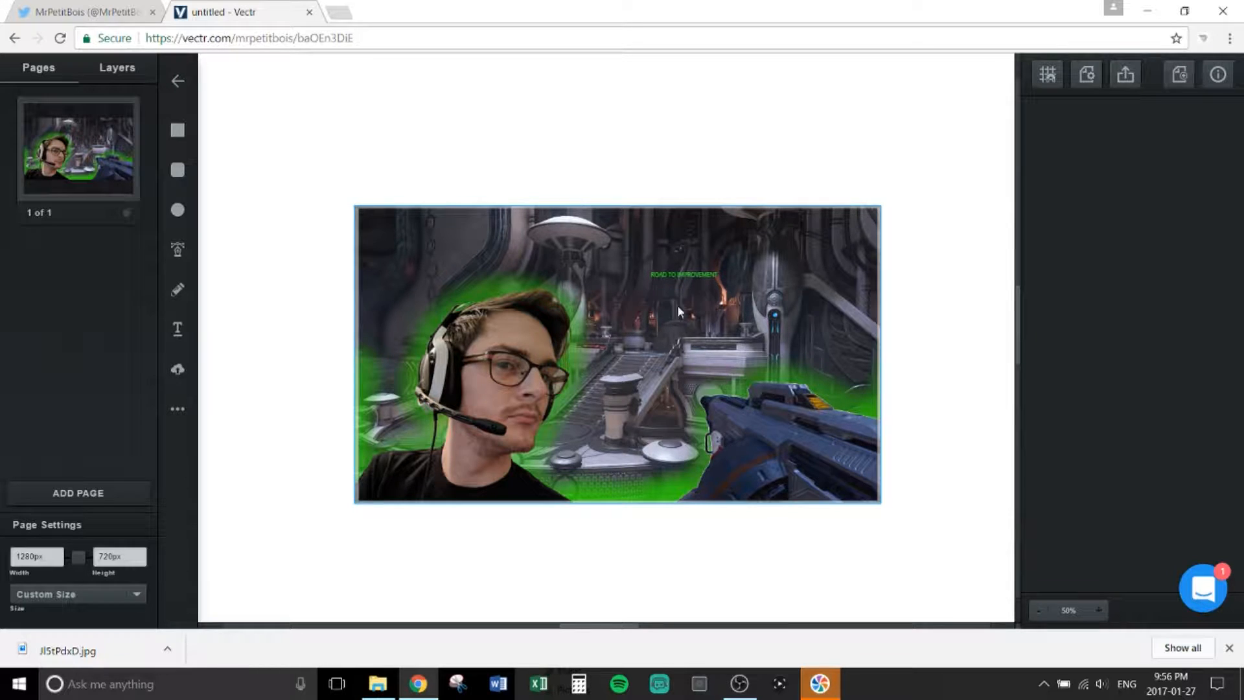
{"action": "left_click", "coordinate": [669, 274]}
{"action": "left_click", "coordinate": [715, 289]}
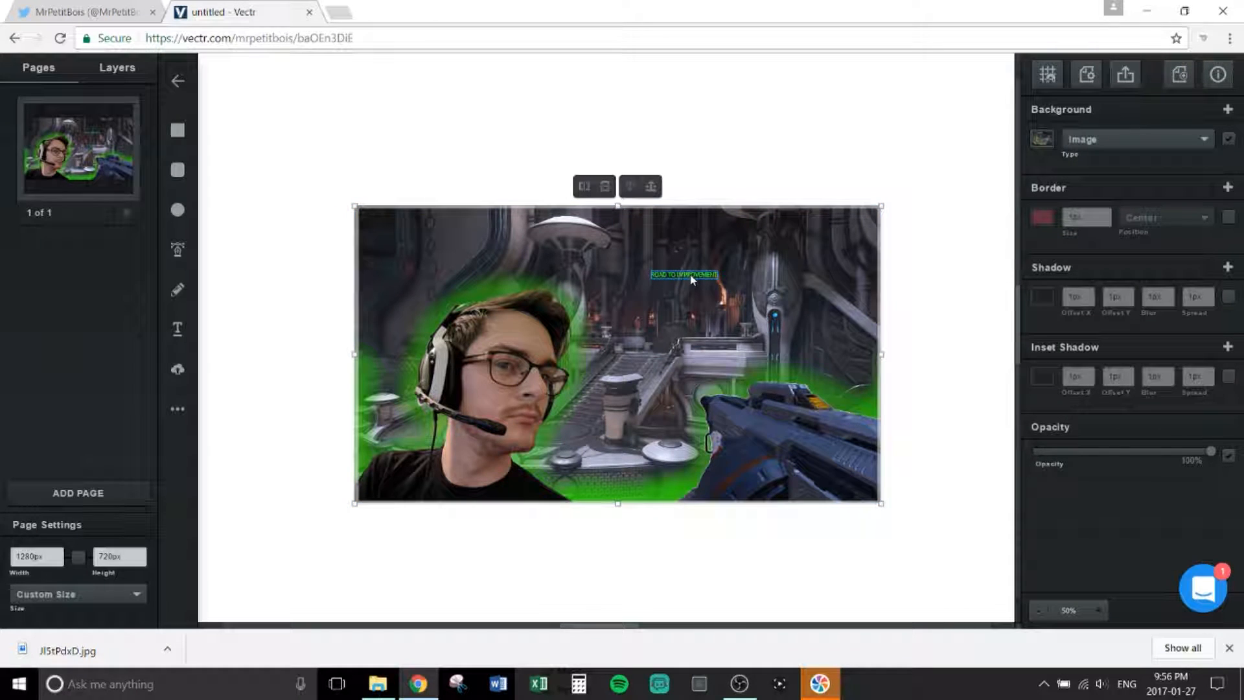
{"action": "left_click", "coordinate": [706, 275]}
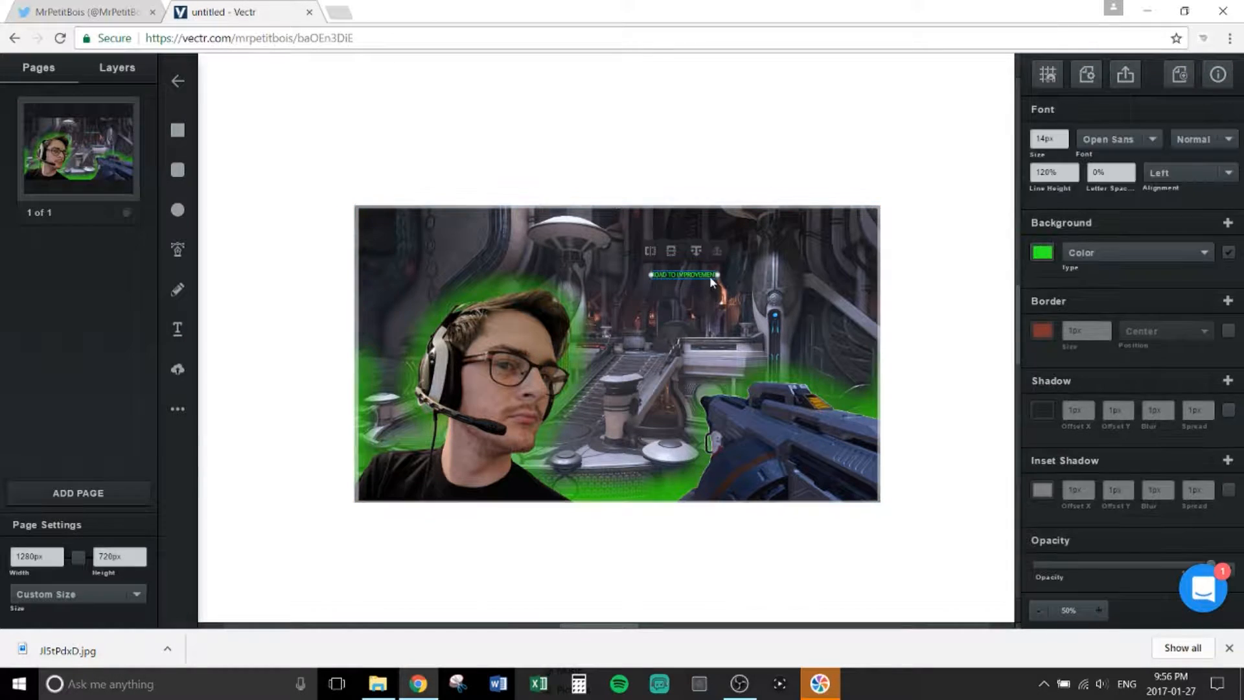
{"action": "left_click_drag", "start_coordinate": [718, 274], "coordinate": [782, 256]}
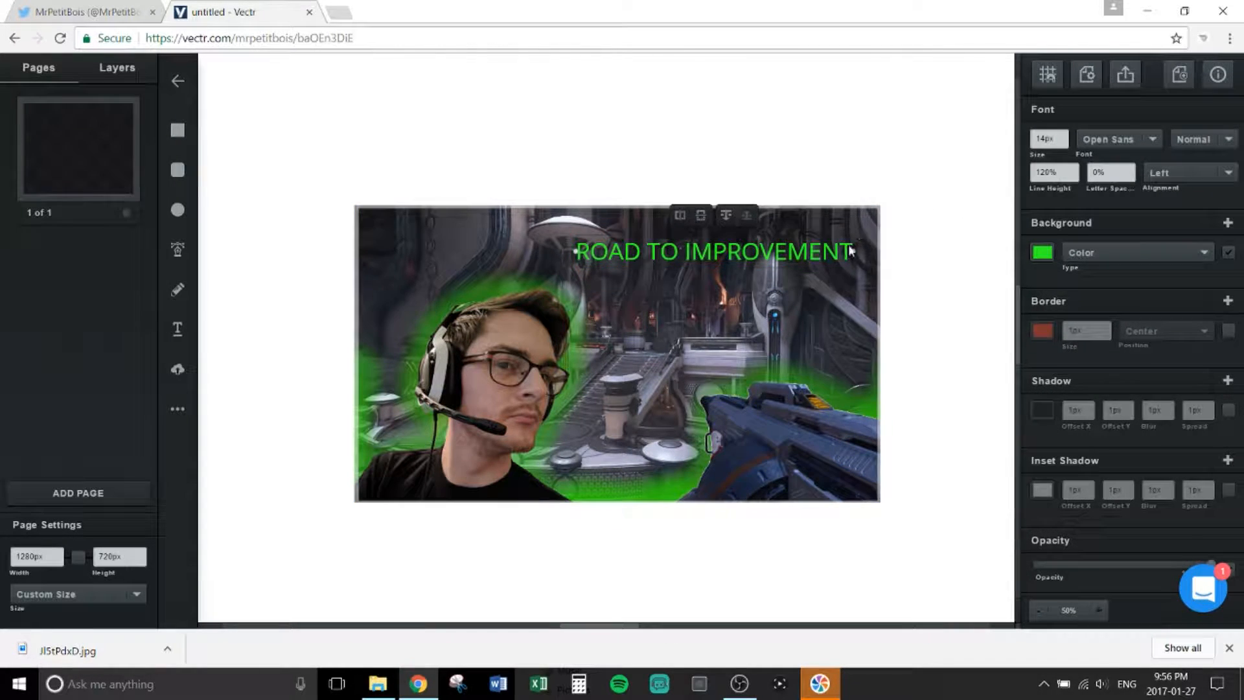
{"action": "left_click_drag", "start_coordinate": [856, 268], "coordinate": [822, 265]}
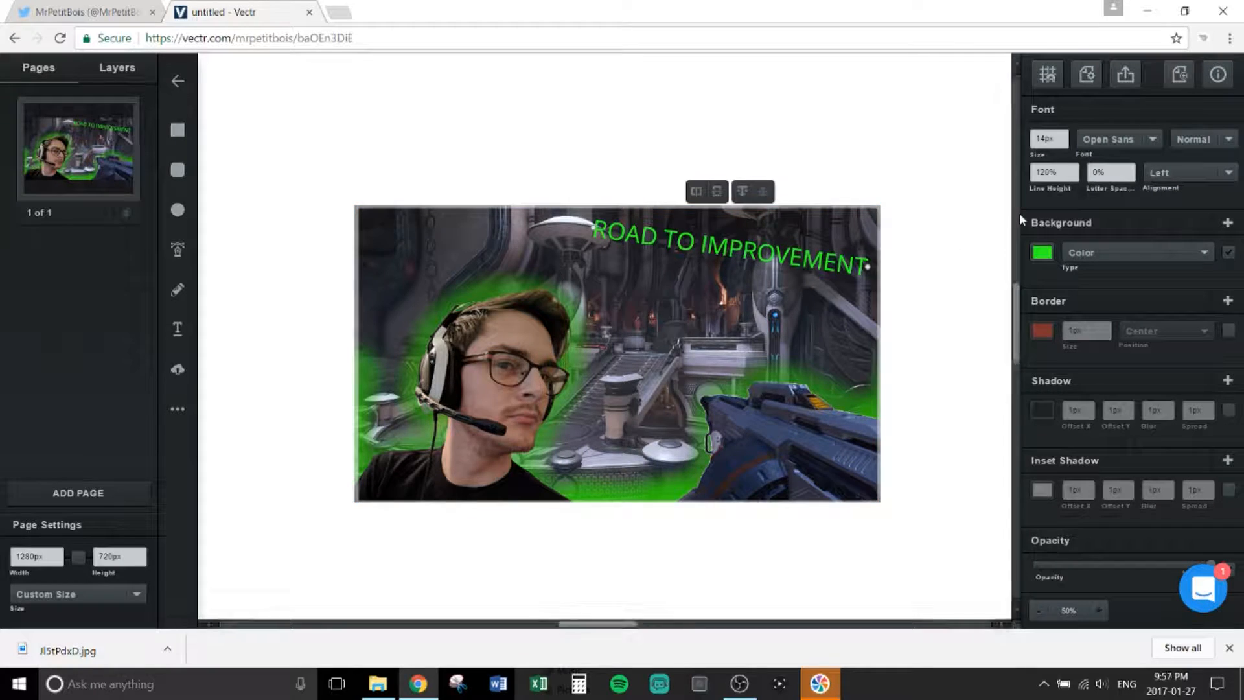
Step: Give the title a linear gradient fill and set it in the Bangers font
{"action": "left_click", "coordinate": [1081, 259]}
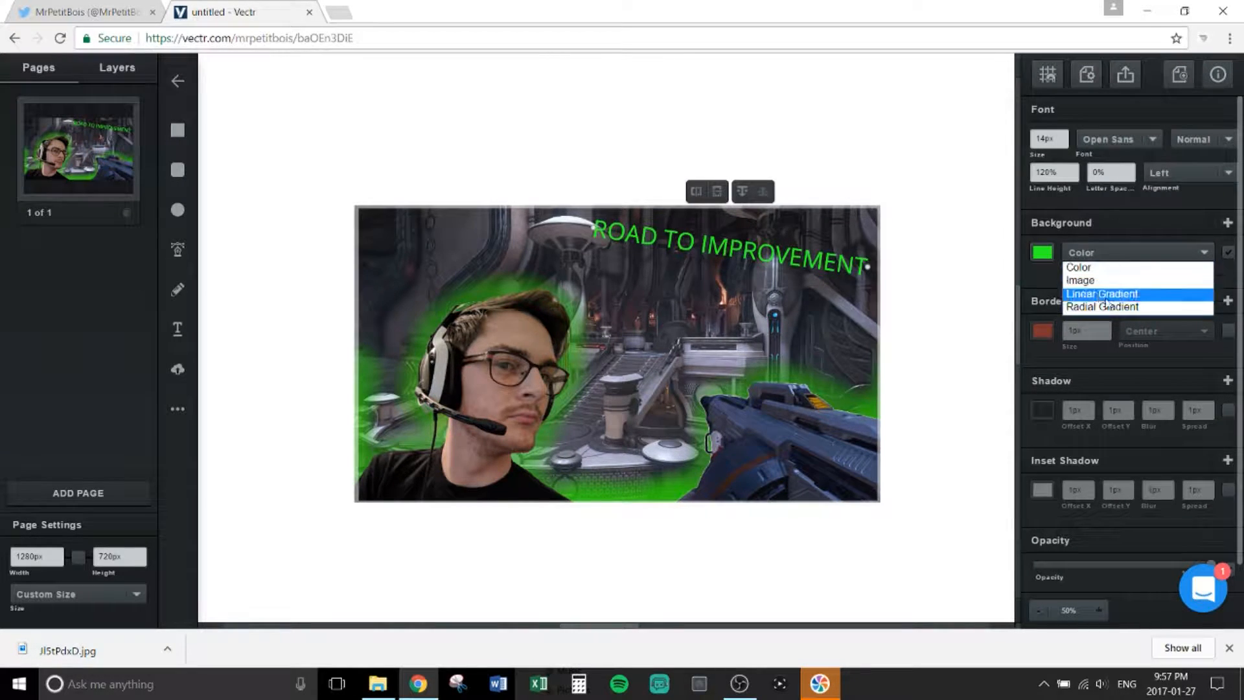
{"action": "left_click", "coordinate": [1155, 295]}
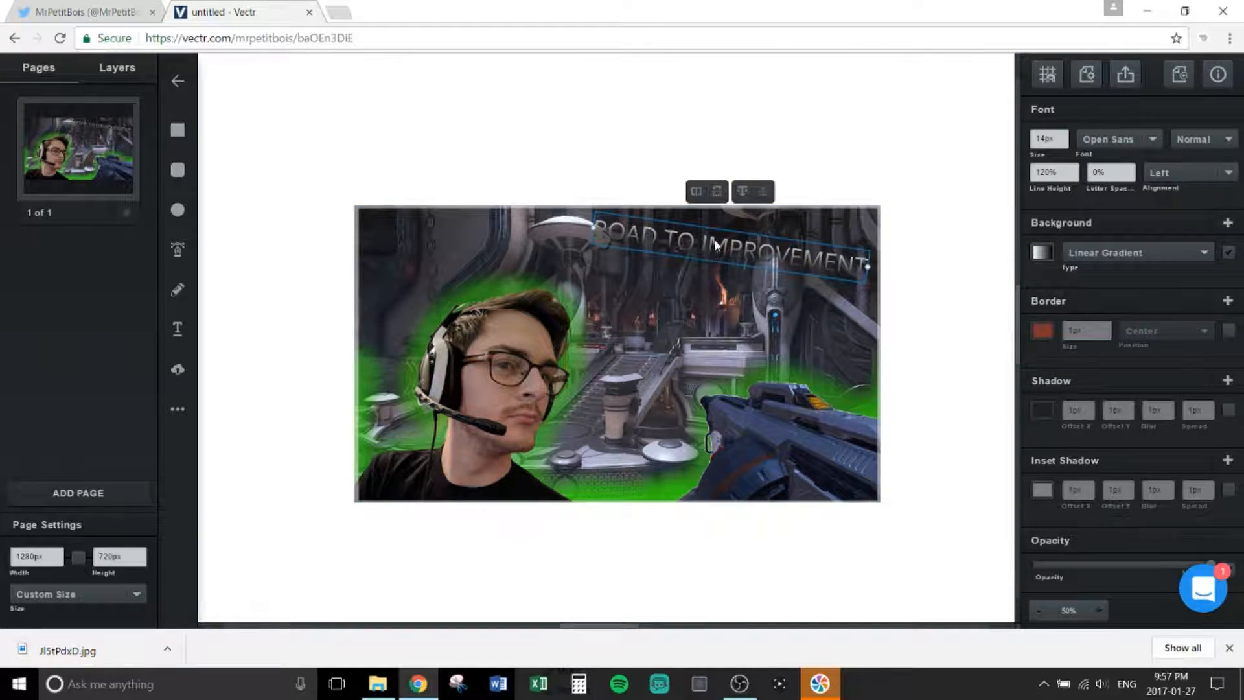
{"action": "left_click", "coordinate": [1151, 140]}
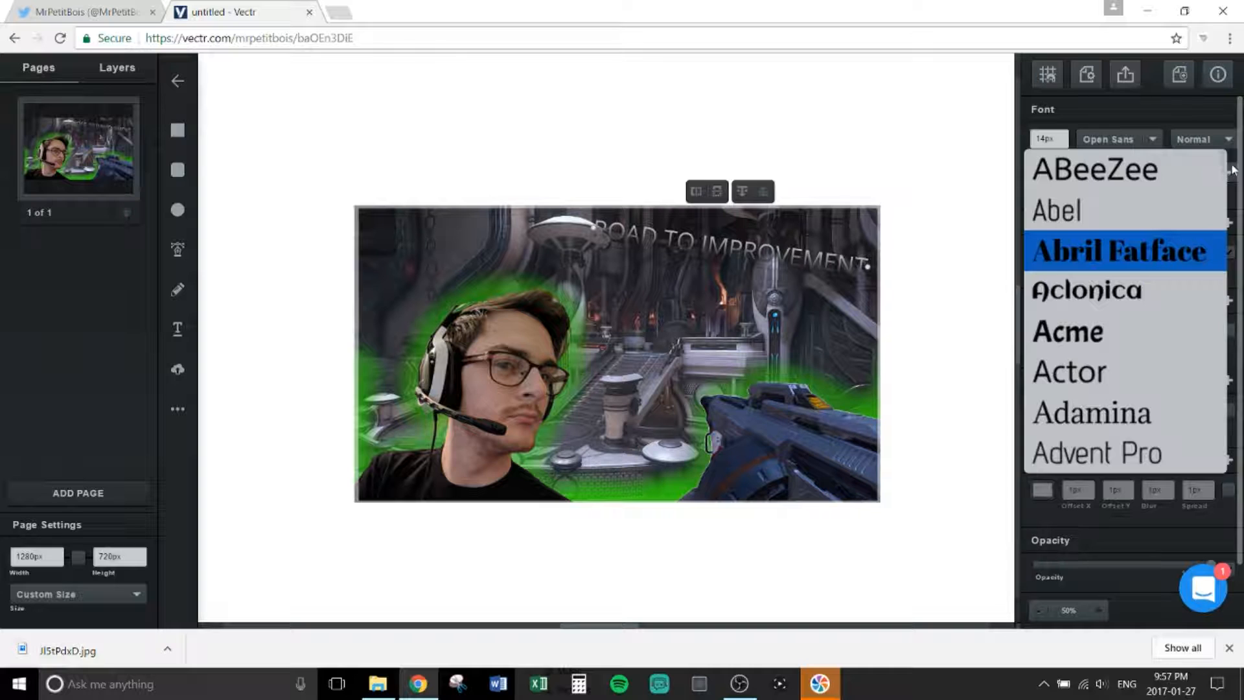
{"action": "scroll", "coordinate": [1177, 189], "scroll_direction": "down", "scroll_amount": 10}
{"action": "scroll", "coordinate": [1145, 266], "scroll_direction": "down", "scroll_amount": 12}
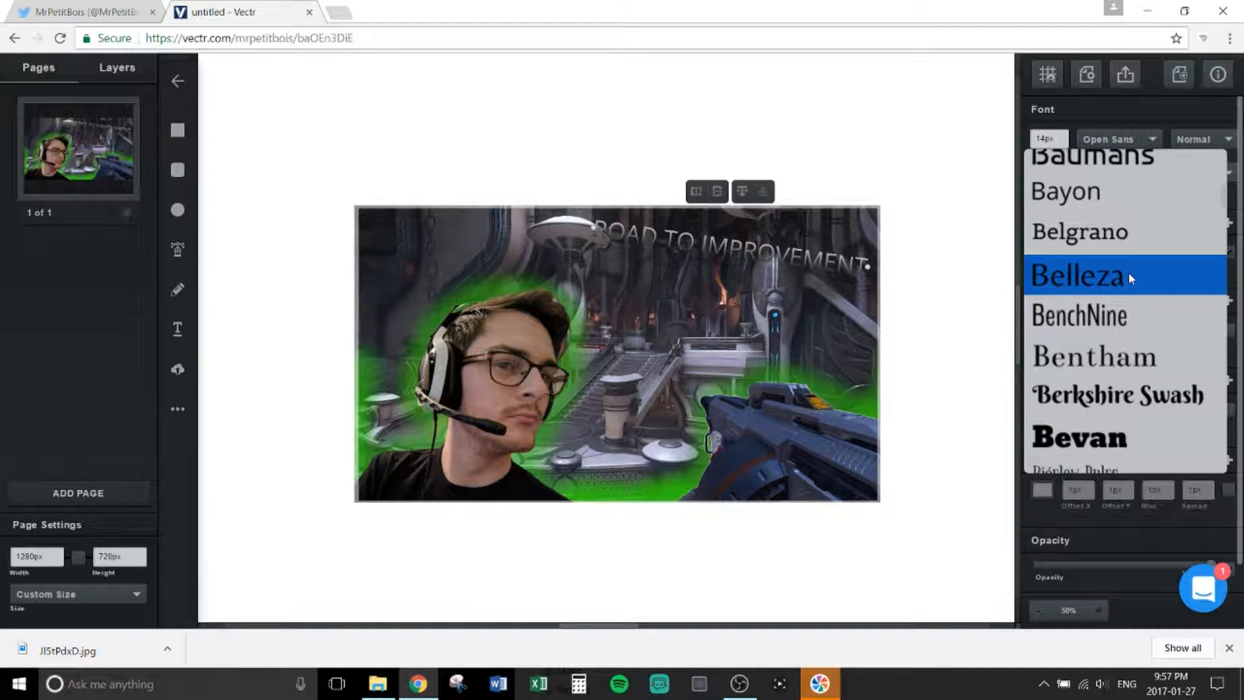
{"action": "scroll", "coordinate": [1129, 277], "scroll_direction": "down", "scroll_amount": 4}
{"action": "scroll", "coordinate": [1130, 277], "scroll_direction": "up", "scroll_amount": 3}
{"action": "scroll", "coordinate": [1129, 277], "scroll_direction": "down", "scroll_amount": 5}
{"action": "scroll", "coordinate": [1129, 278], "scroll_direction": "up", "scroll_amount": 5}
{"action": "scroll", "coordinate": [1128, 273], "scroll_direction": "down", "scroll_amount": 4}
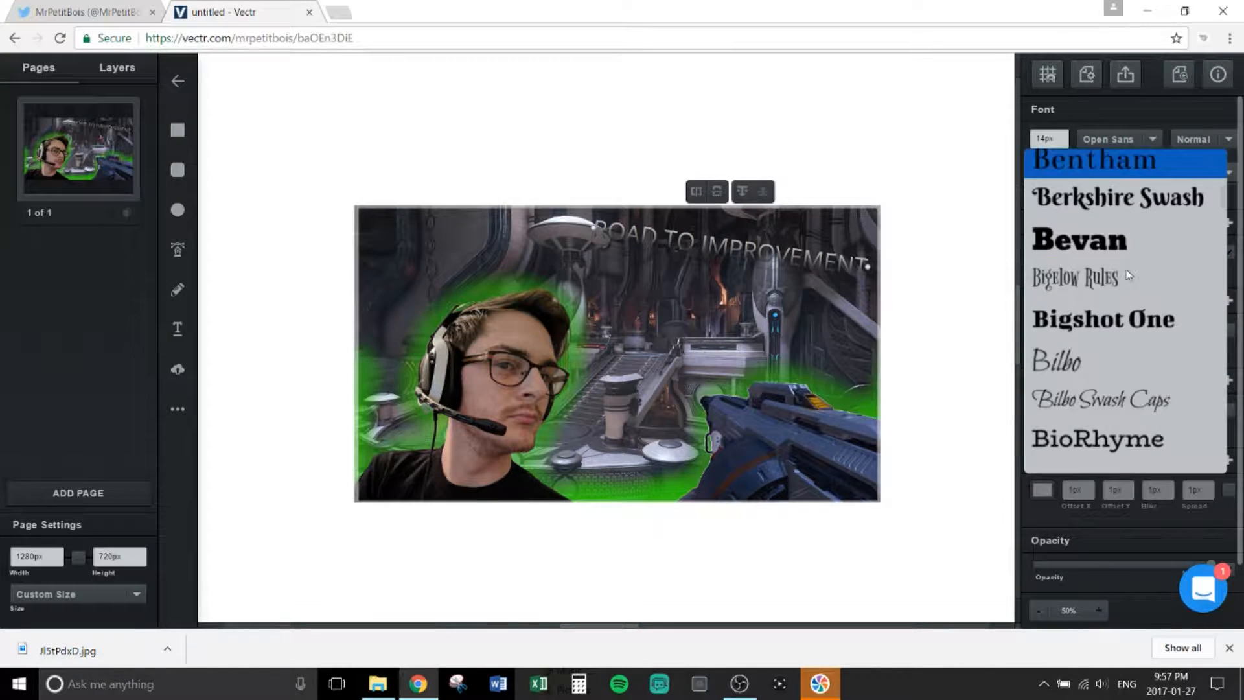
{"action": "scroll", "coordinate": [1128, 273], "scroll_direction": "up", "scroll_amount": 6}
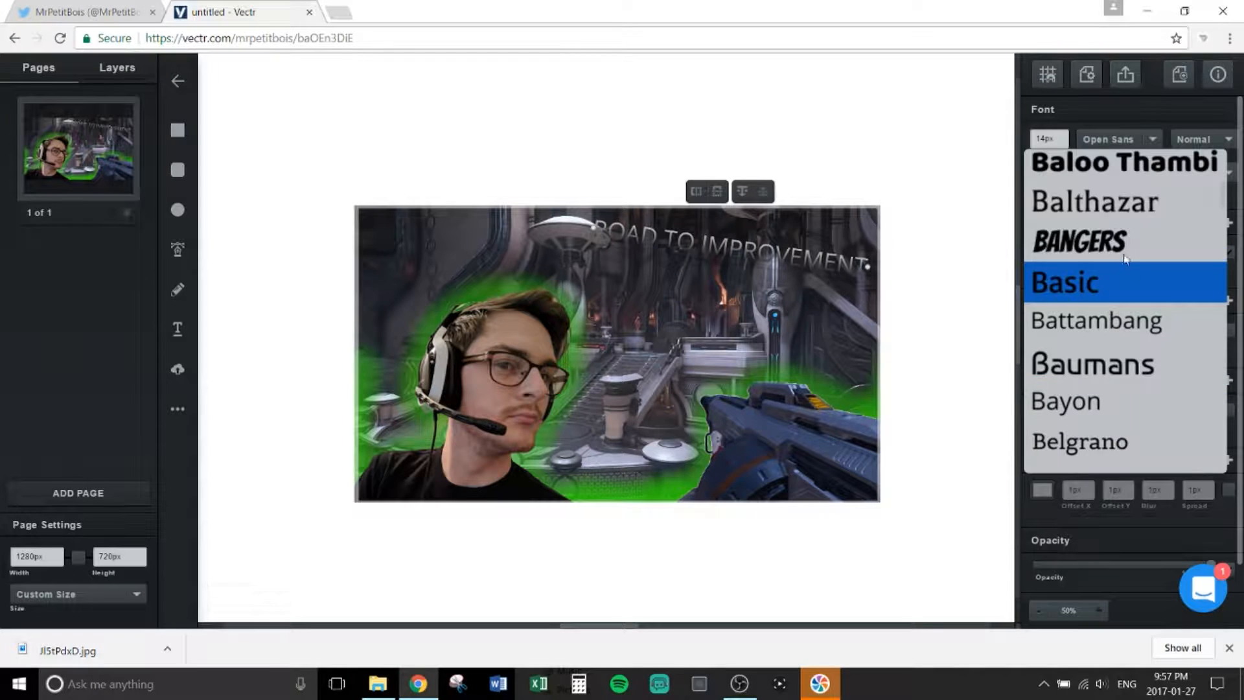
{"action": "scroll", "coordinate": [1133, 283], "scroll_direction": "down", "scroll_amount": 7}
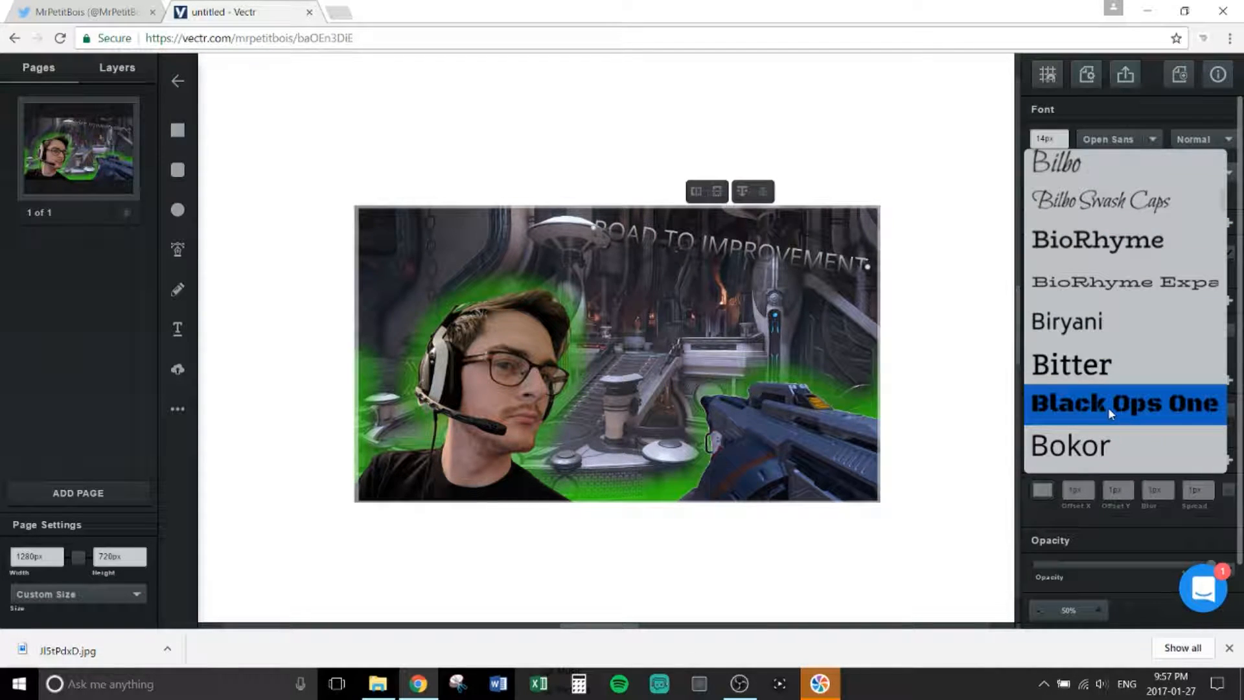
{"action": "scroll", "coordinate": [1108, 406], "scroll_direction": "up", "scroll_amount": 8}
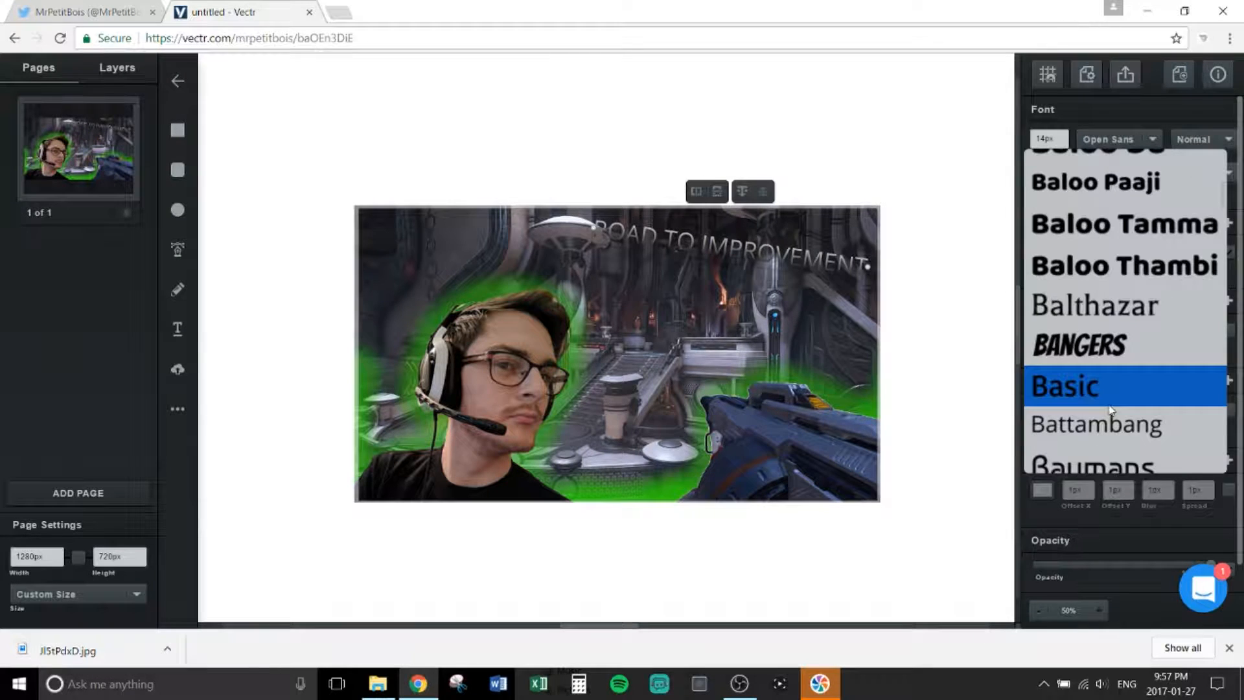
{"action": "left_click", "coordinate": [1113, 363]}
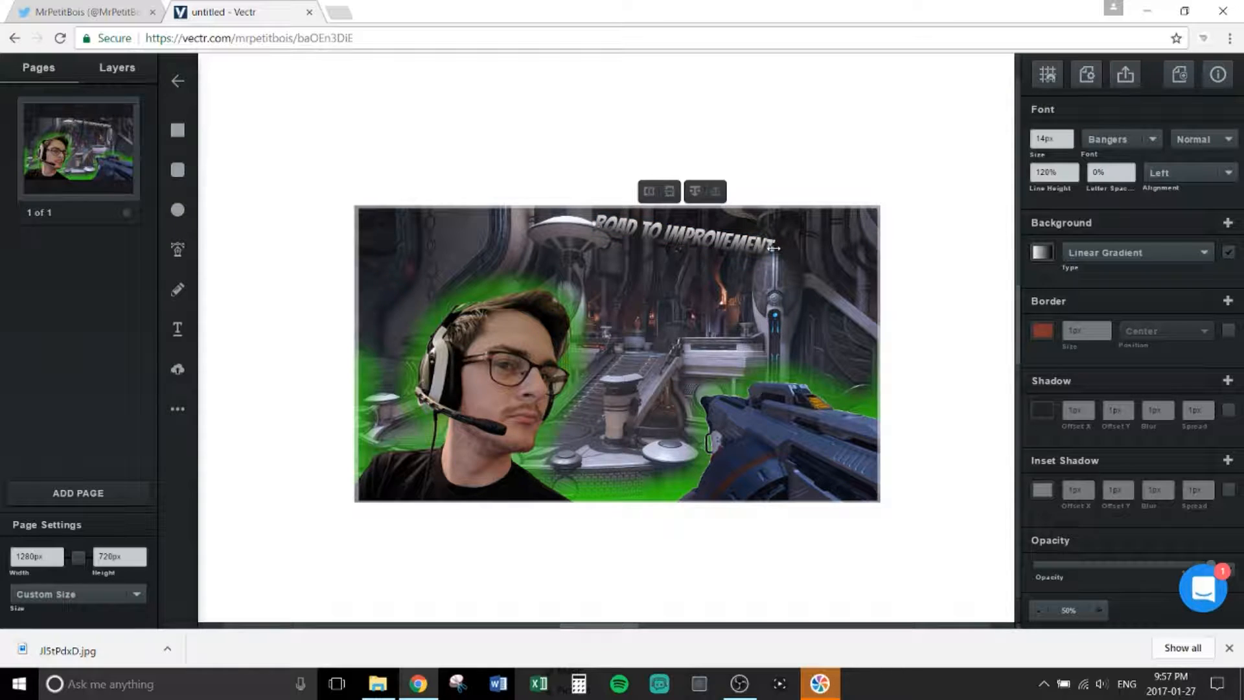
Step: Enlarge the title and give it a white 0.2px border
{"action": "left_click_drag", "start_coordinate": [826, 261], "coordinate": [802, 275]}
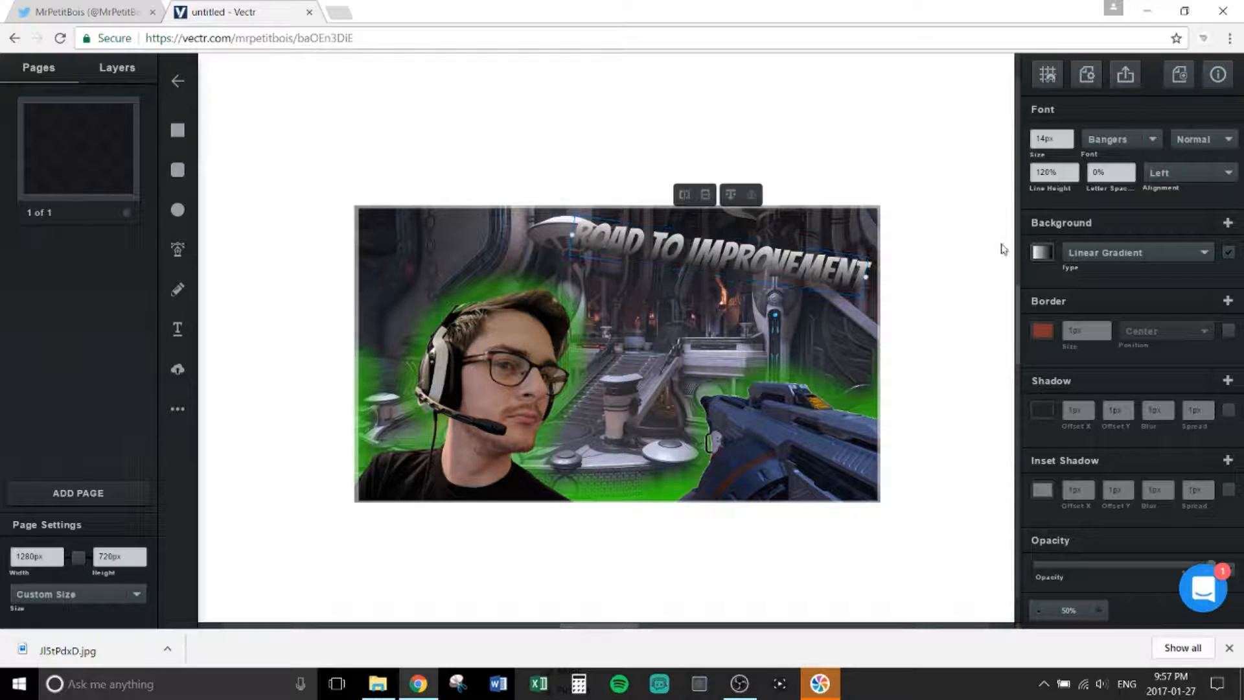
{"action": "left_click", "coordinate": [1039, 330]}
{"action": "left_click", "coordinate": [888, 335]}
{"action": "left_click_drag", "start_coordinate": [888, 333], "coordinate": [855, 231]}
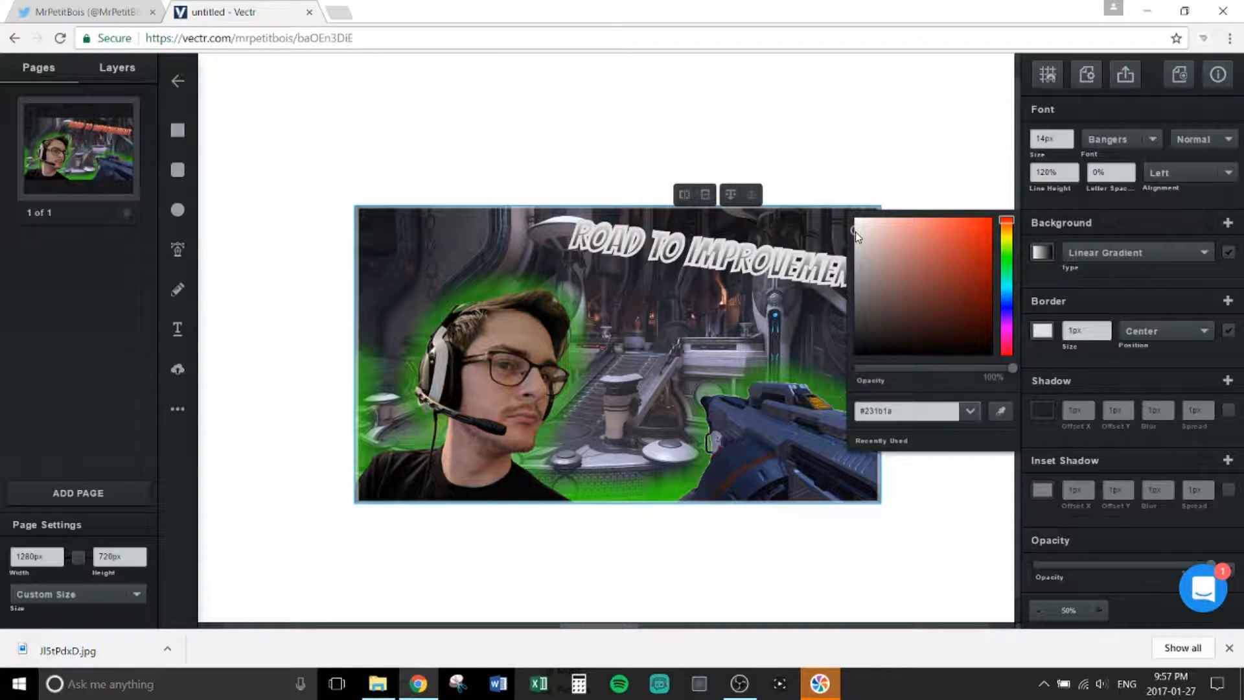
{"action": "left_click", "coordinate": [1070, 333]}
{"action": "type", "text": "0.2"}
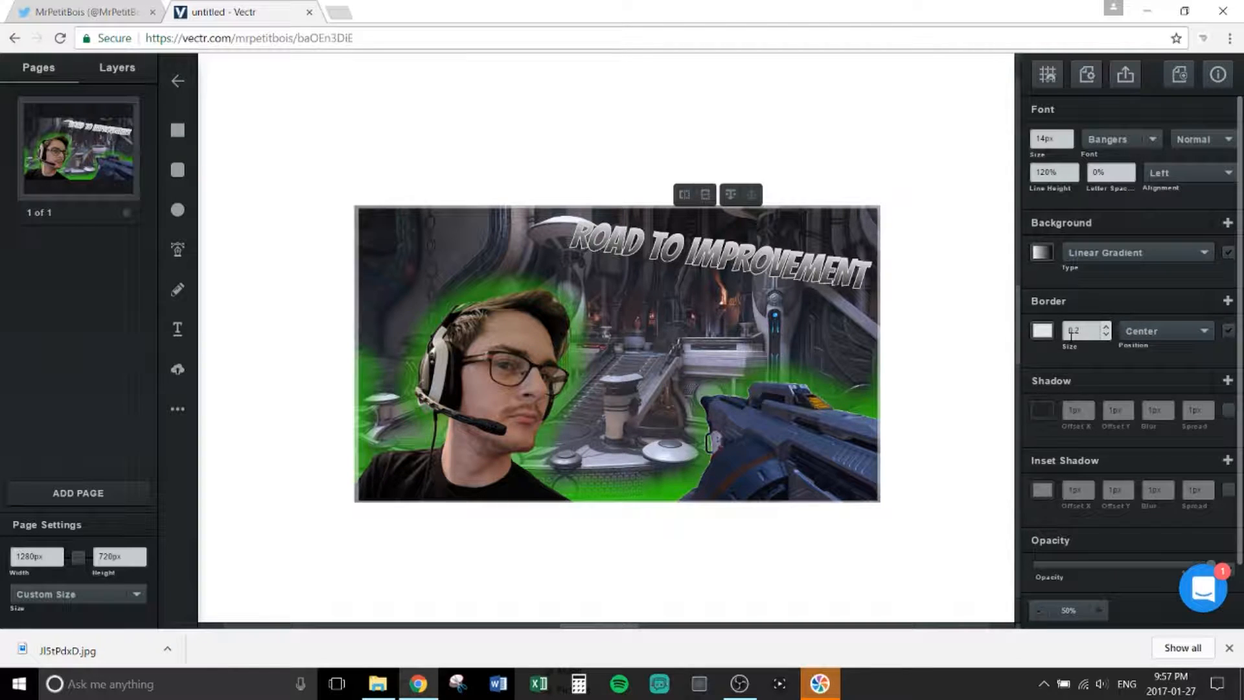
{"action": "key", "text": "Return"}
Step: Add an opaque black shadow with 5px spread and 1px horizontal offset, then deselect
{"action": "left_click", "coordinate": [1038, 413]}
{"action": "left_click_drag", "start_coordinate": [935, 447], "coordinate": [1019, 452]}
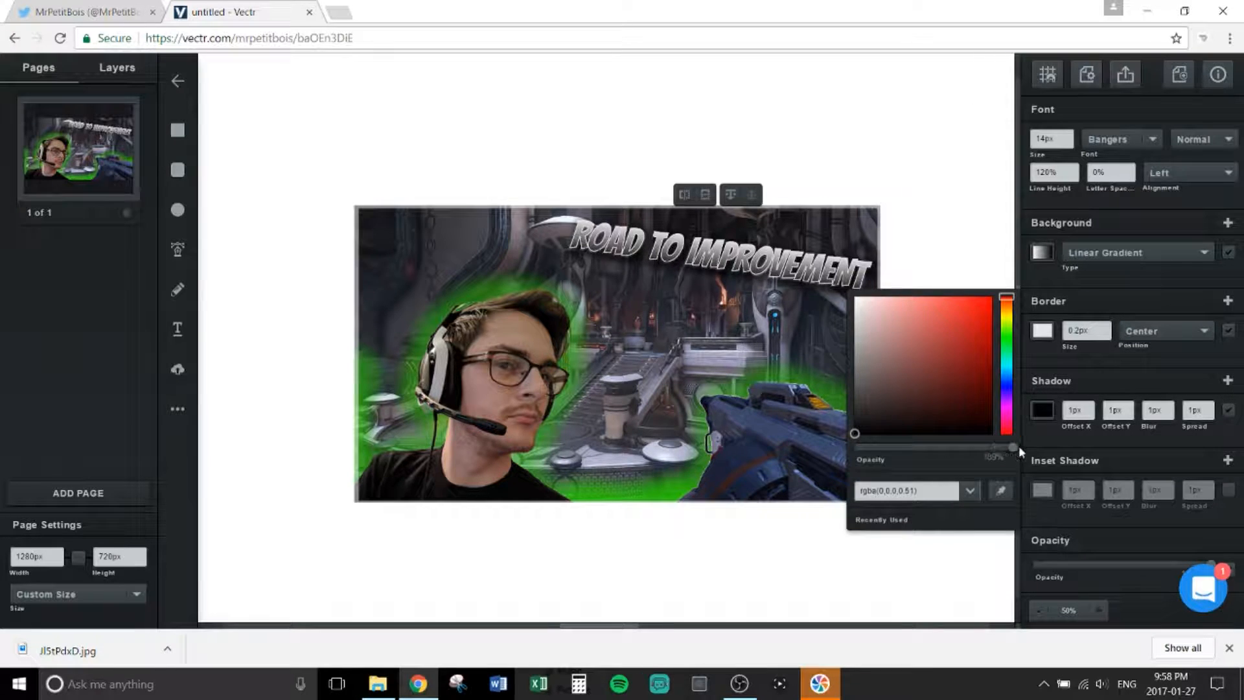
{"action": "left_click", "coordinate": [1209, 411]}
{"action": "left_click", "coordinate": [1209, 409]}
{"action": "left_click", "coordinate": [1209, 408]}
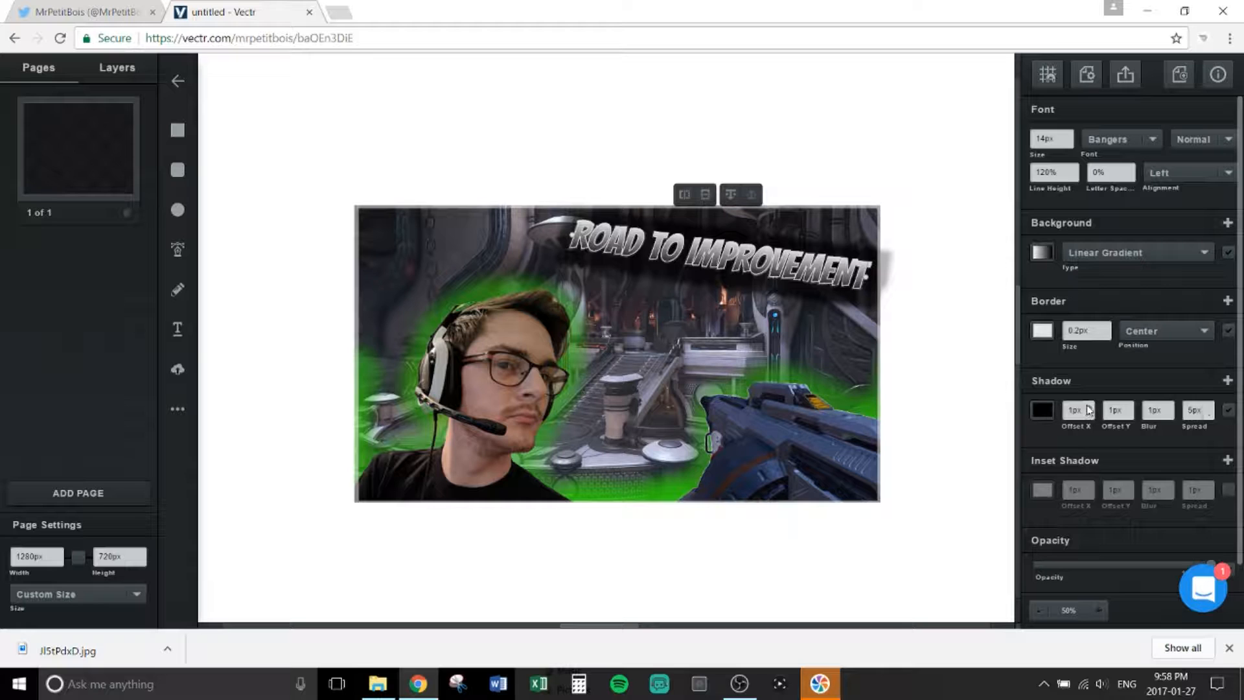
{"action": "left_click", "coordinate": [1089, 406]}
{"action": "left_click", "coordinate": [1089, 414]}
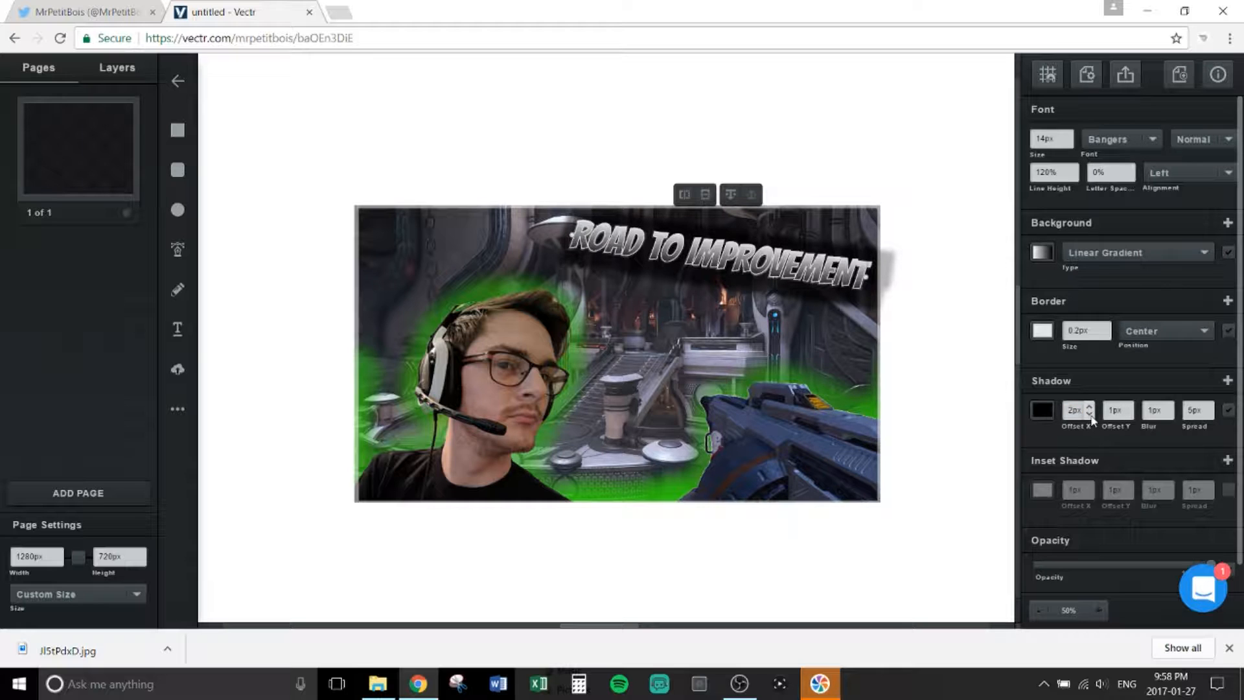
{"action": "left_click", "coordinate": [1089, 414]}
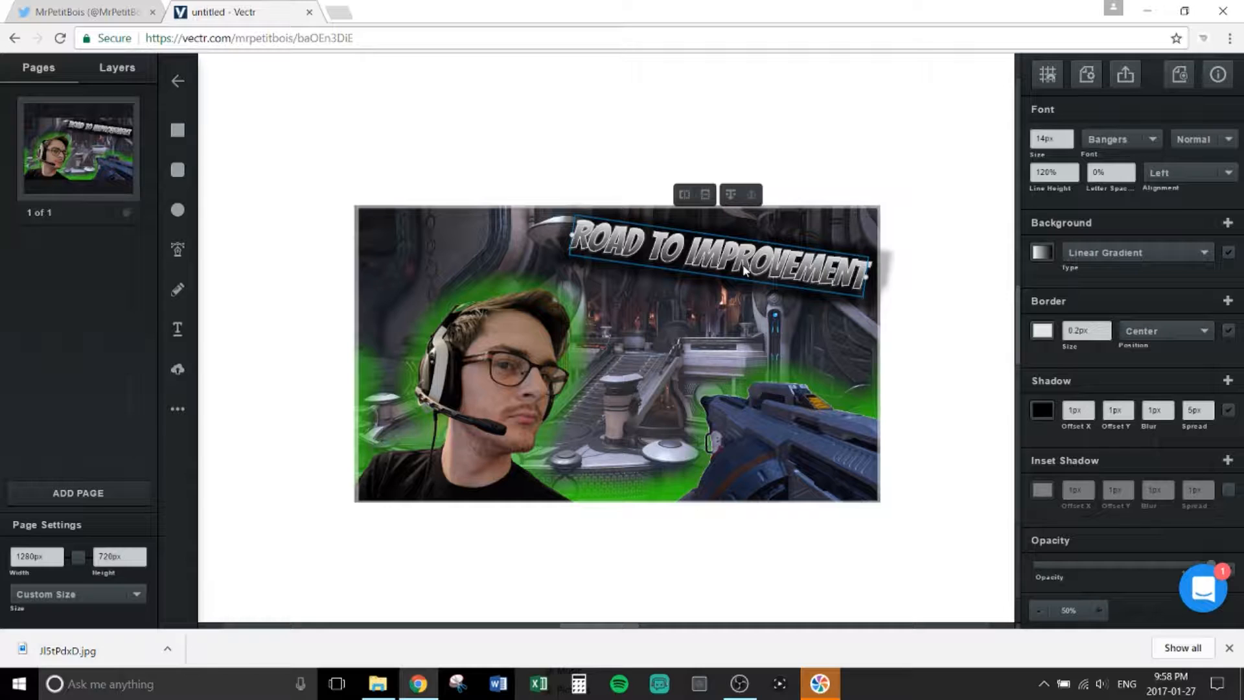
{"action": "left_click", "coordinate": [732, 320]}
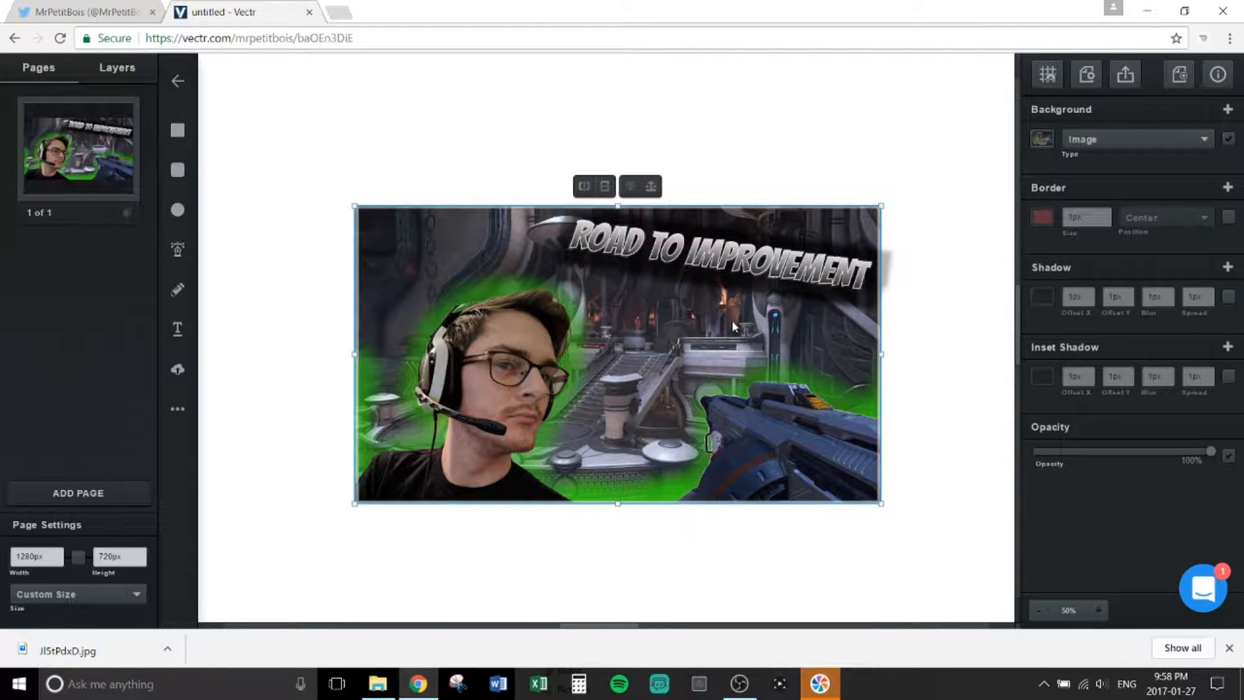
Step: Duplicate the title and change the copy below it to read 'HALO 5'
{"action": "left_click", "coordinate": [732, 275]}
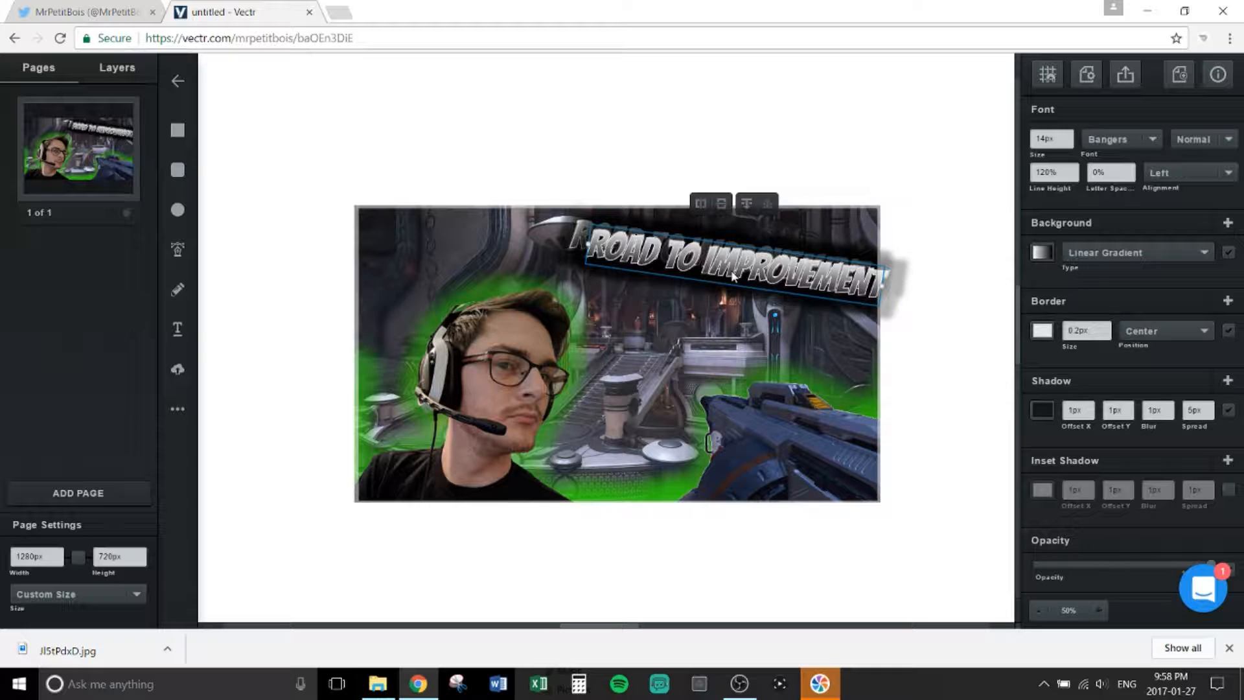
{"action": "key", "text": "ctrl+z"}
{"action": "key", "text": "ctrl+z"}
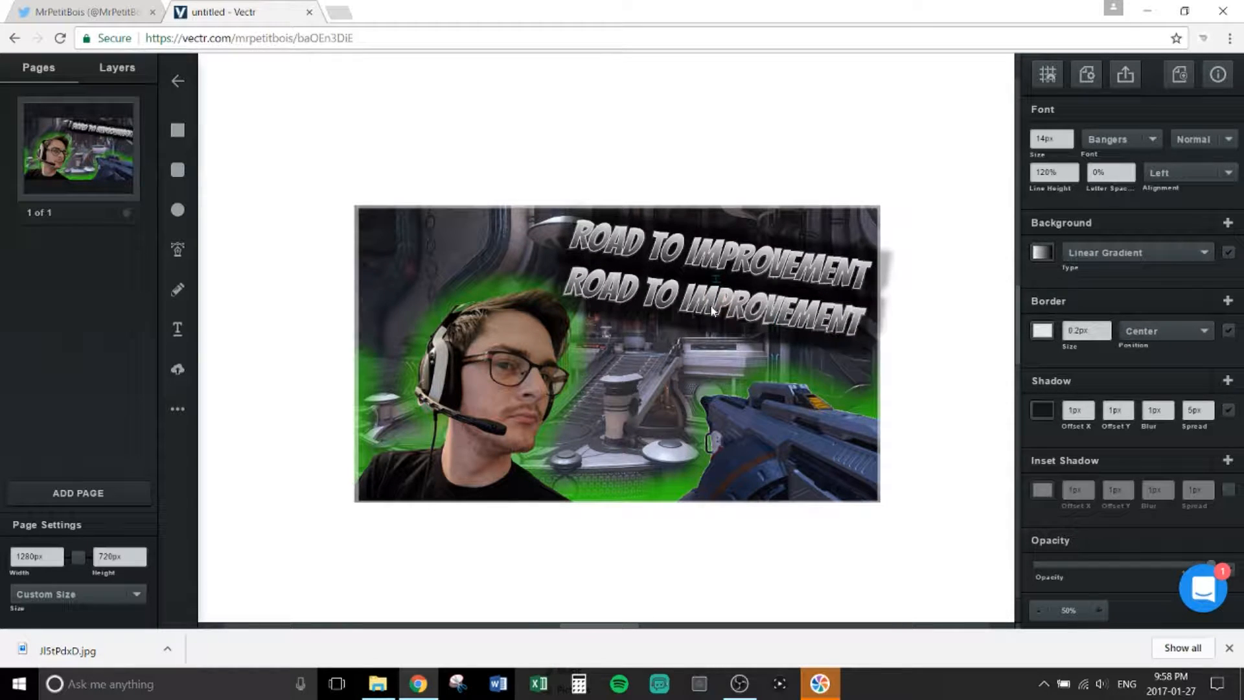
{"action": "left_click", "coordinate": [709, 306]}
{"action": "double_click", "coordinate": [708, 302]}
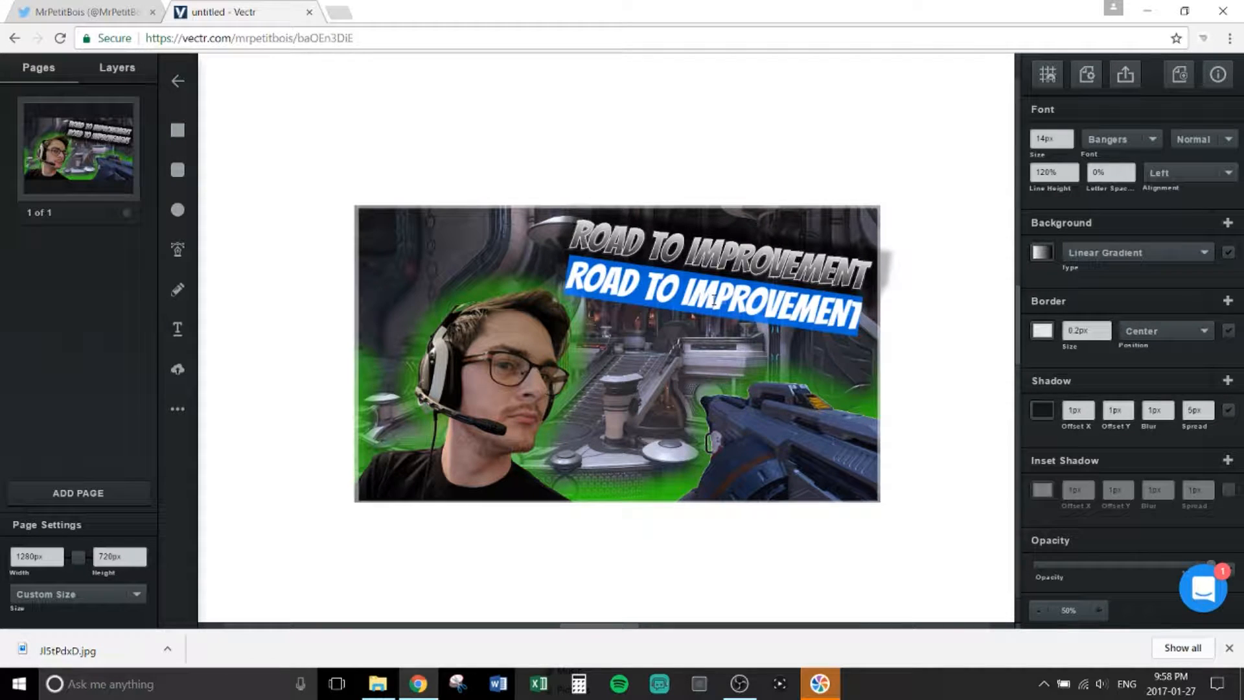
{"action": "type", "text": "HALO 96"}
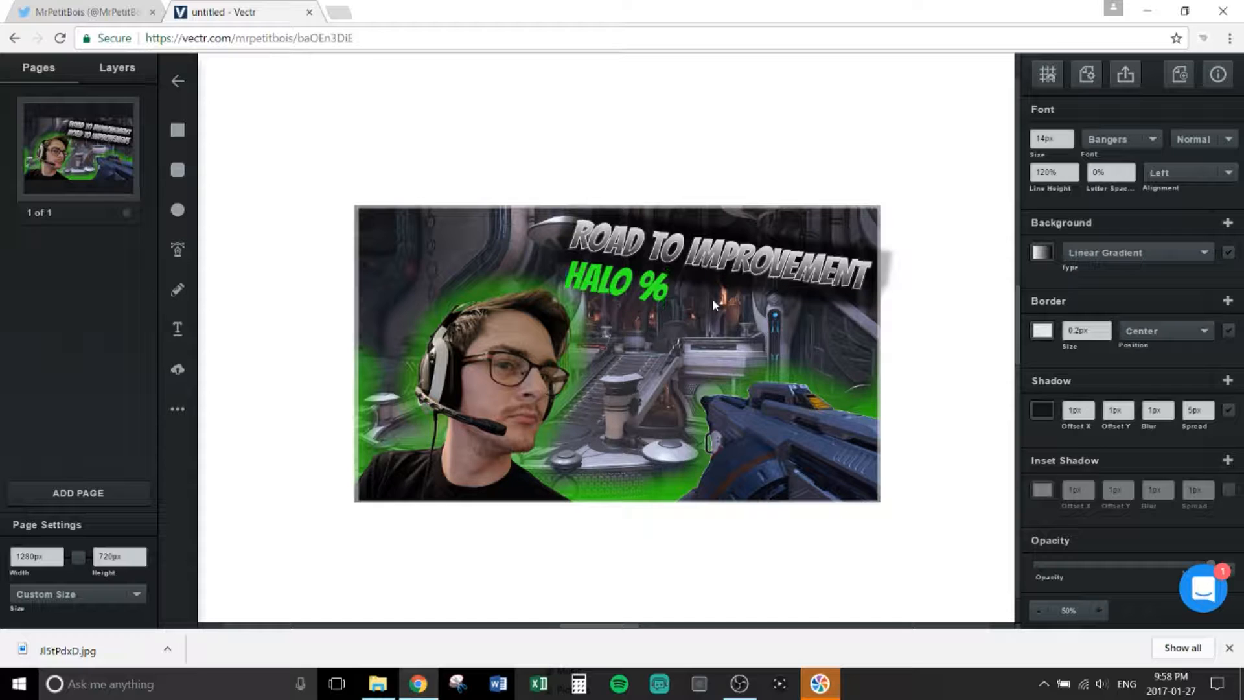
{"action": "key", "text": "BackSpace"}
{"action": "type", "text": "5"}
{"action": "key", "text": "Escape"}
Step: Move HALO 5 beneath the right end of the slanted title and enlarge it with its resize handles
{"action": "left_click", "coordinate": [610, 305]}
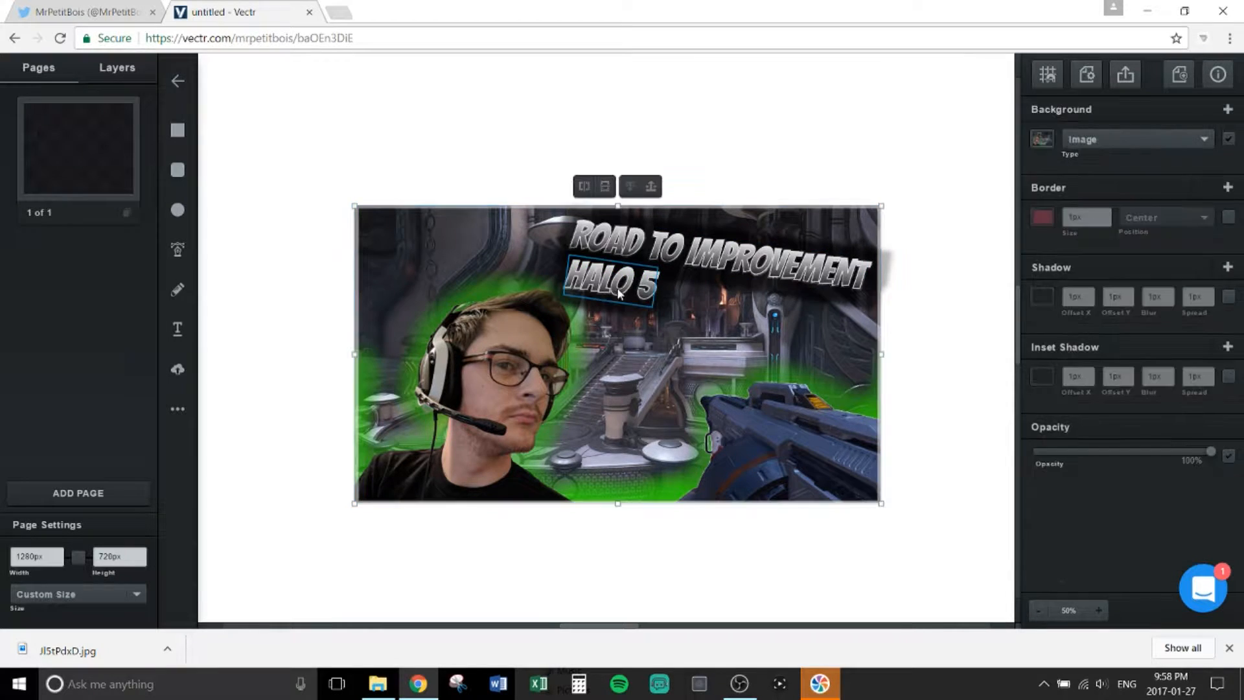
{"action": "left_click_drag", "start_coordinate": [610, 305], "coordinate": [827, 325]}
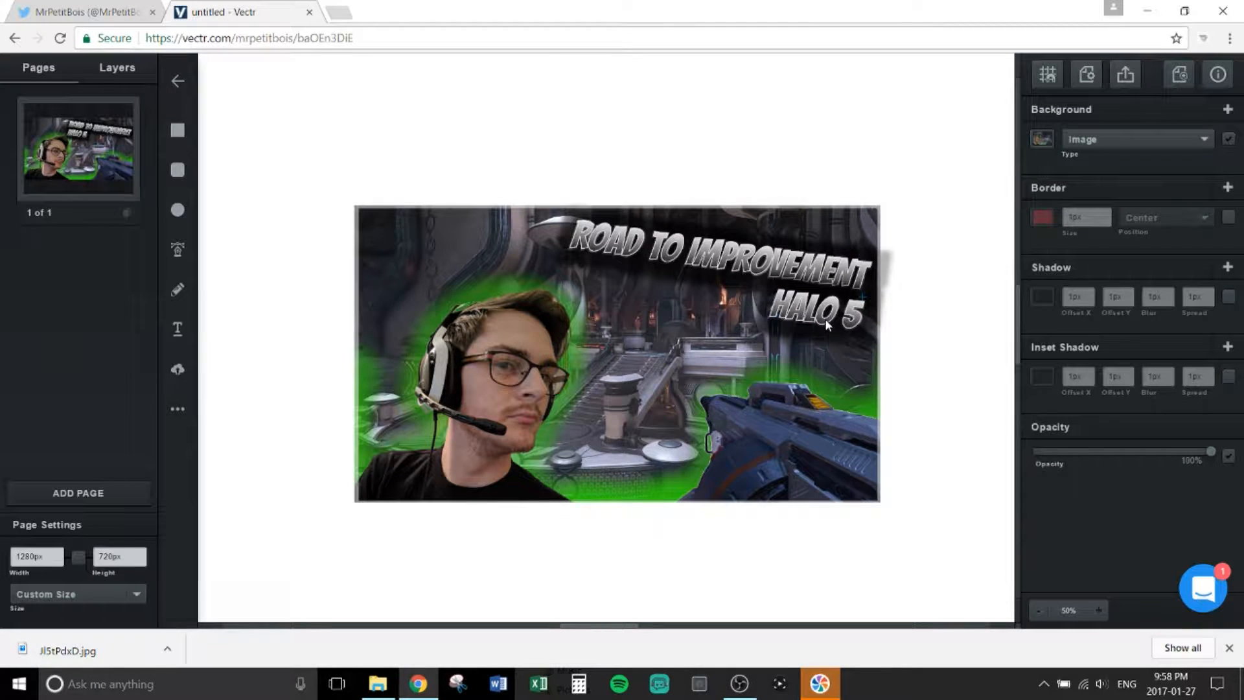
{"action": "left_click", "coordinate": [860, 300]}
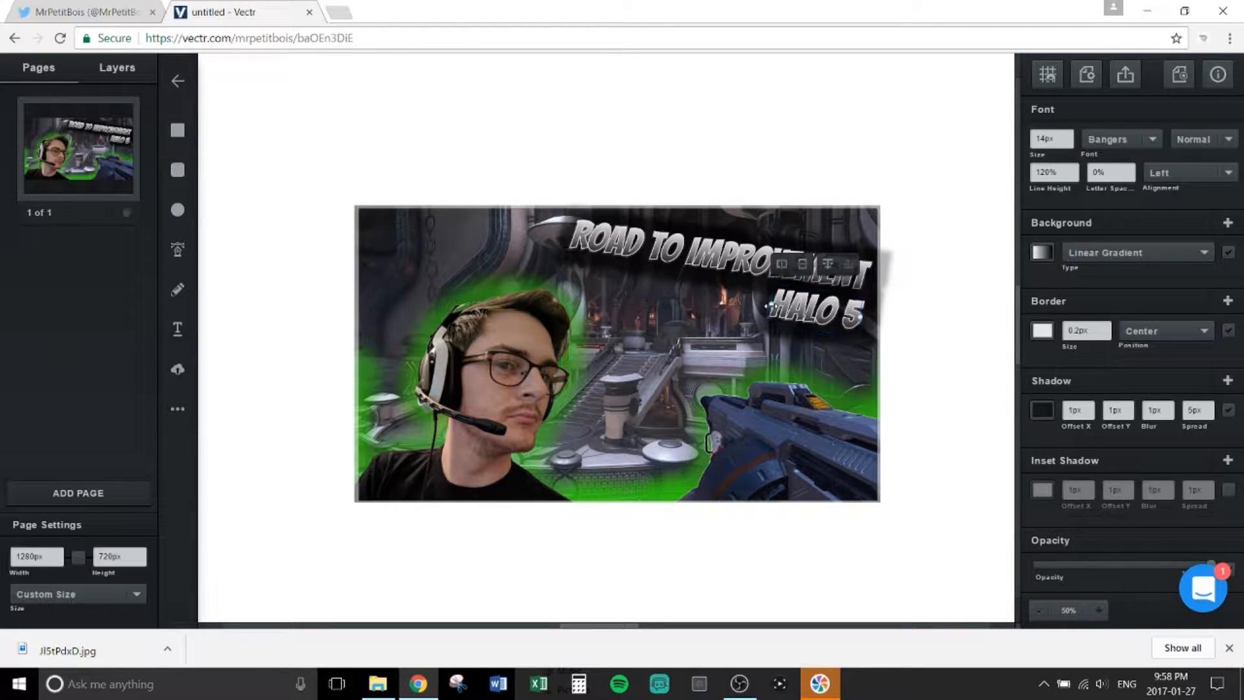
{"action": "left_click_drag", "start_coordinate": [771, 305], "coordinate": [698, 307]}
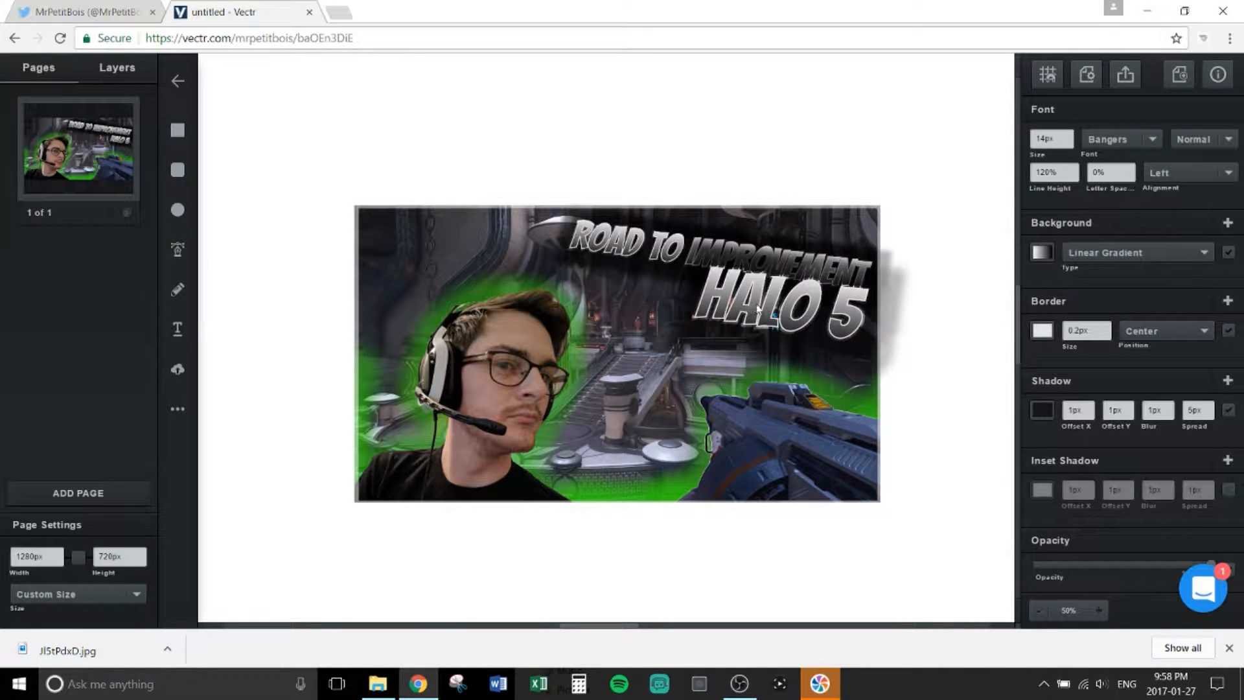
{"action": "left_click_drag", "start_coordinate": [774, 323], "coordinate": [777, 333]}
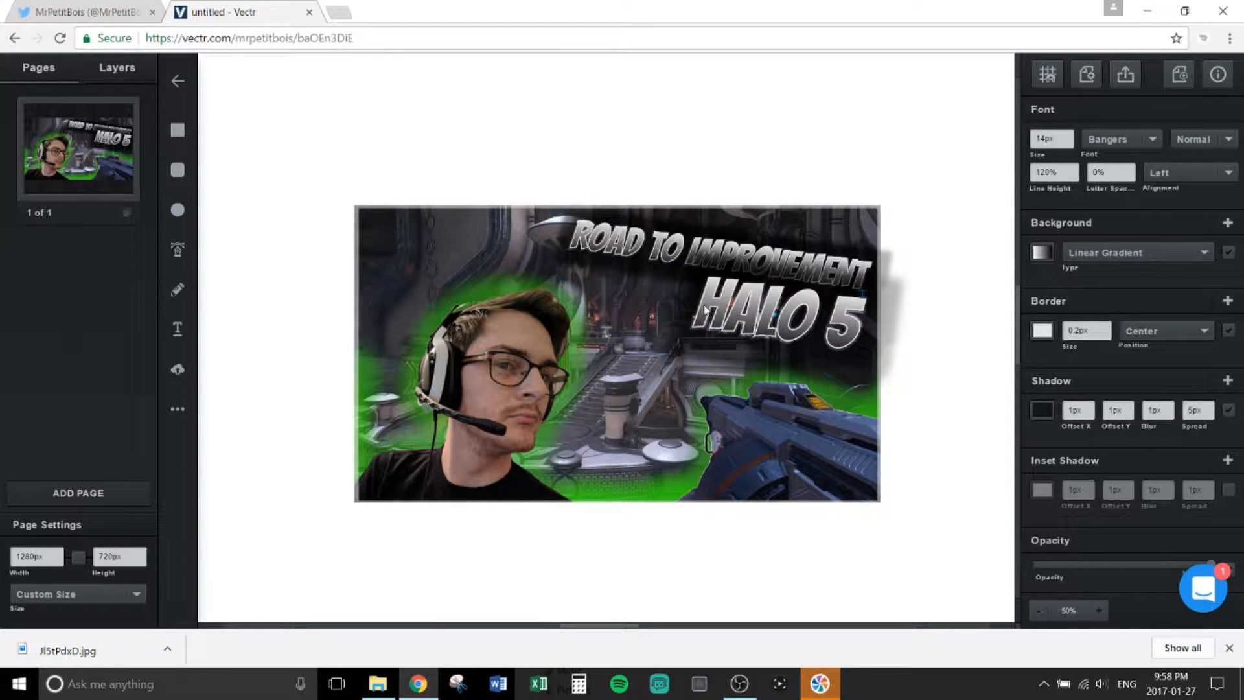
{"action": "left_click_drag", "start_coordinate": [694, 302], "coordinate": [669, 300]}
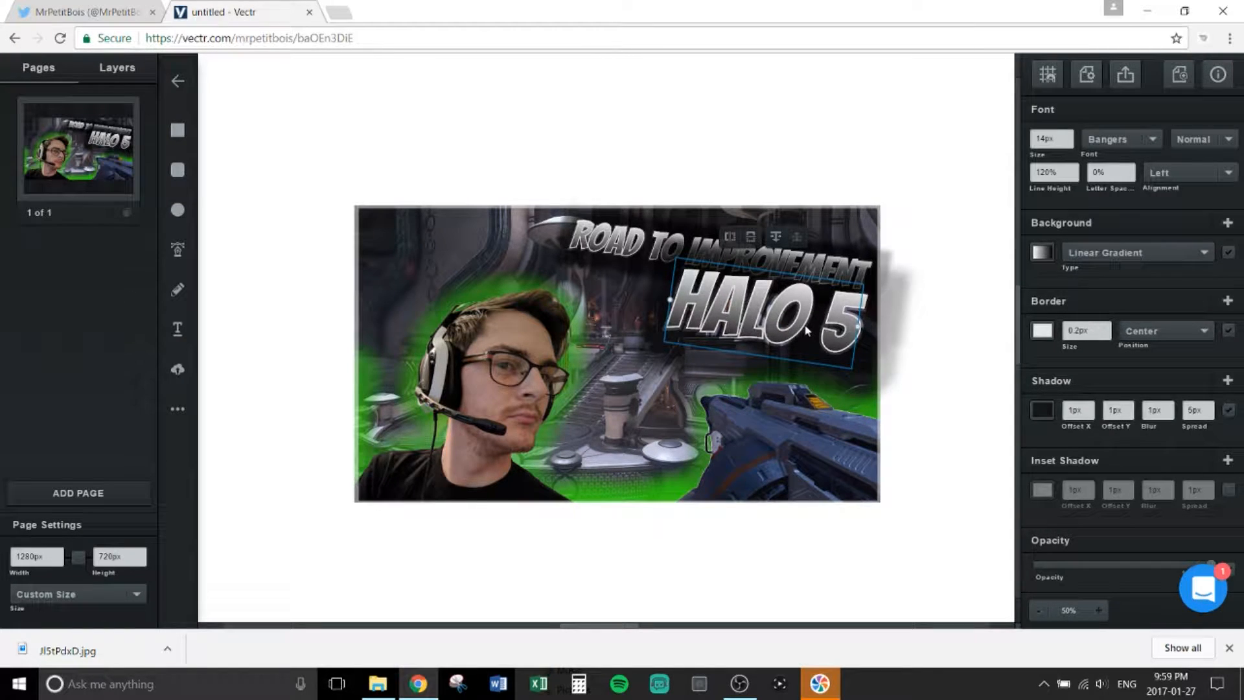
{"action": "left_click_drag", "start_coordinate": [859, 326], "coordinate": [854, 332]}
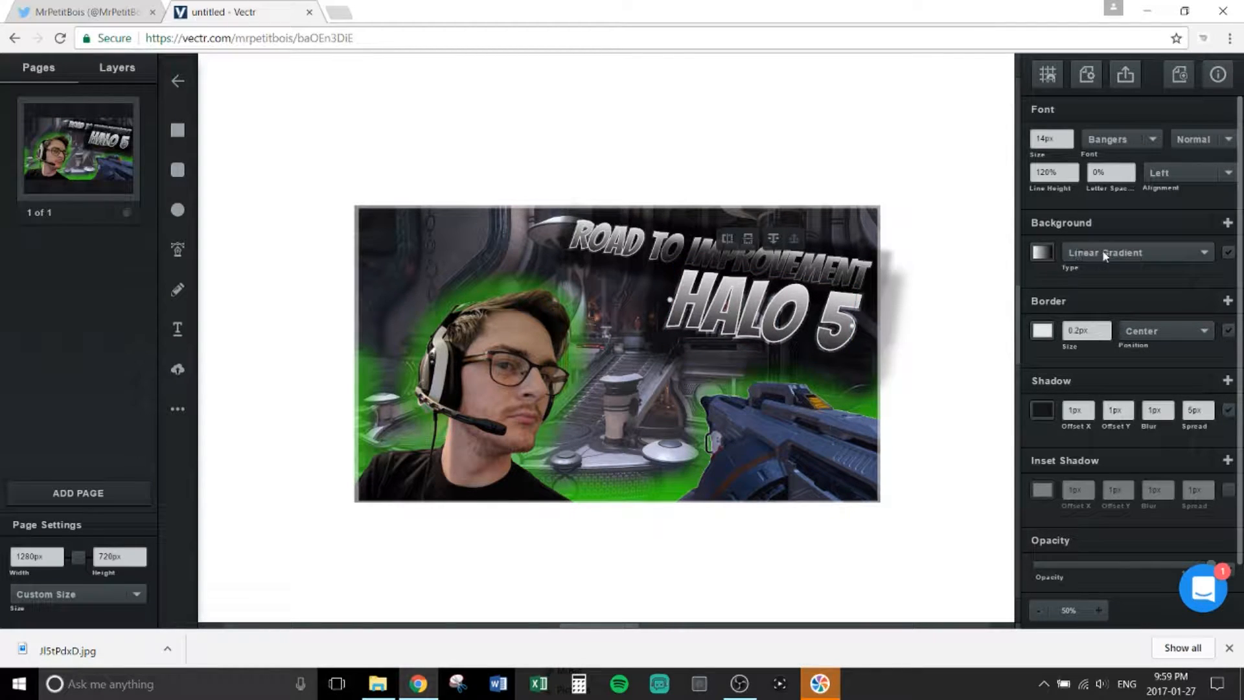
Step: Make the top colour of HALO 5's gradient fill green
{"action": "left_click", "coordinate": [1042, 255]}
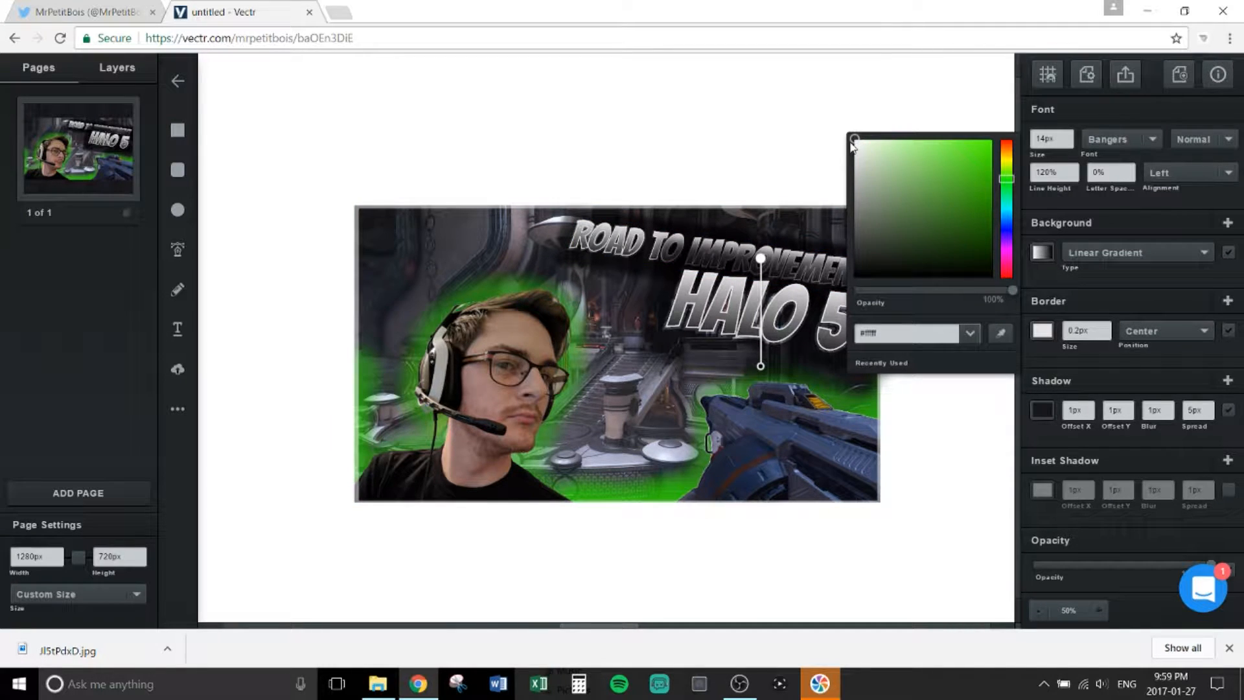
{"action": "left_click", "coordinate": [970, 156]}
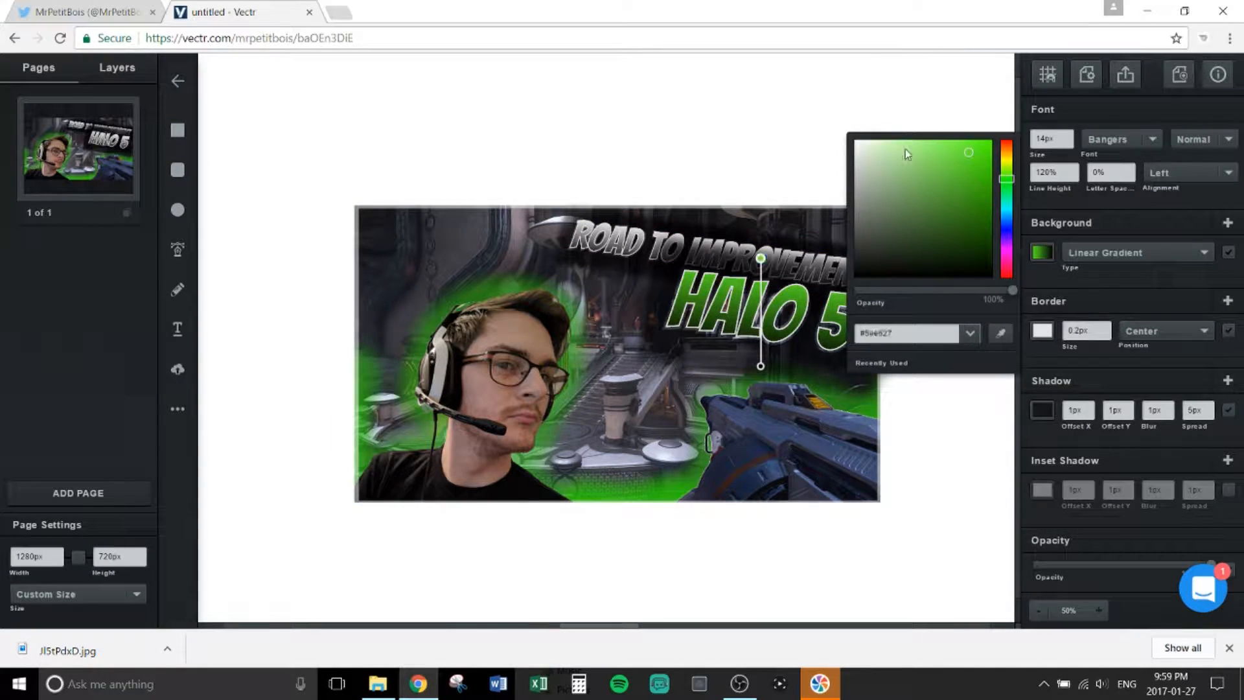
{"action": "left_click", "coordinate": [989, 143]}
{"action": "left_click", "coordinate": [989, 143]}
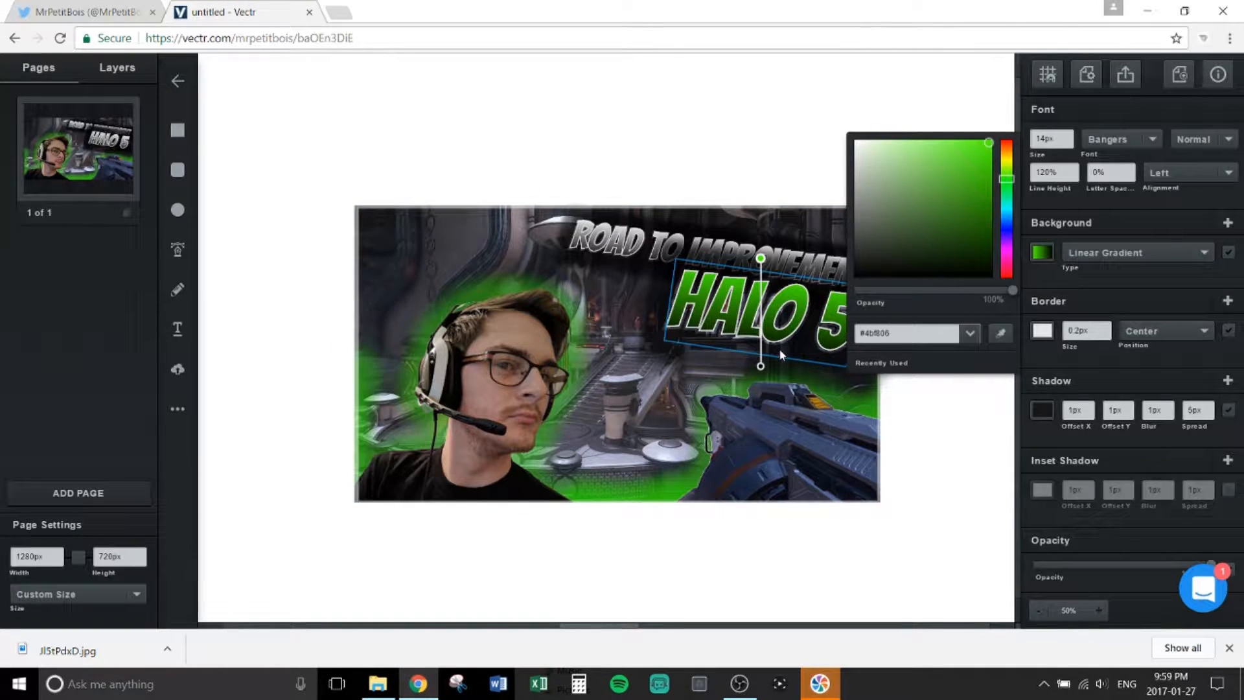
Step: Set the gradient's bottom colour to deep dark green #062c00
{"action": "left_click_drag", "start_coordinate": [764, 367], "coordinate": [760, 367]}
{"action": "left_click", "coordinate": [758, 367]}
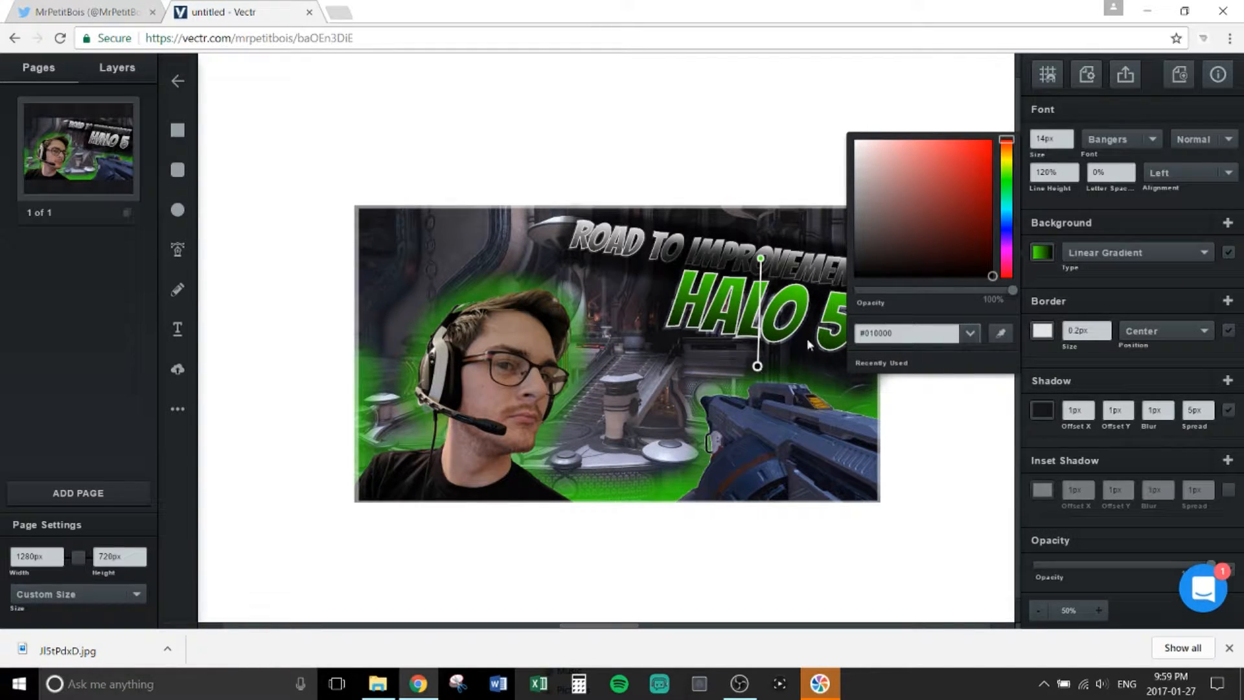
{"action": "left_click", "coordinate": [1009, 183]}
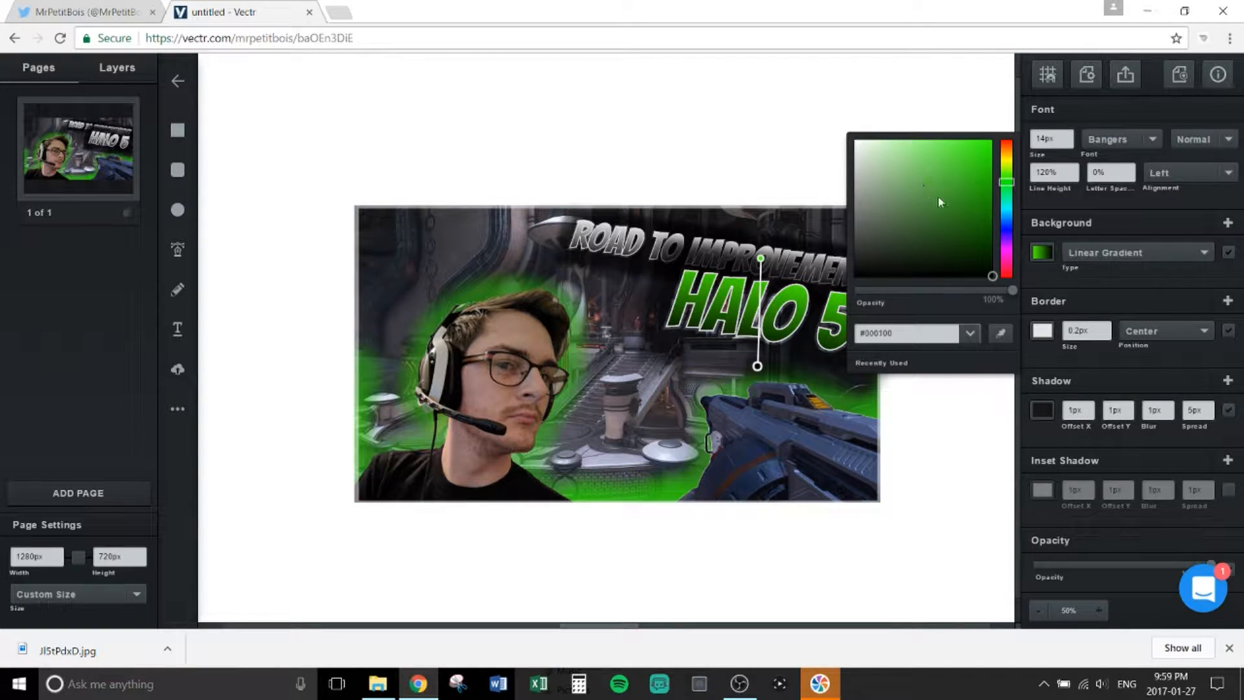
{"action": "left_click", "coordinate": [982, 242]}
{"action": "left_click_drag", "start_coordinate": [980, 244], "coordinate": [982, 245]}
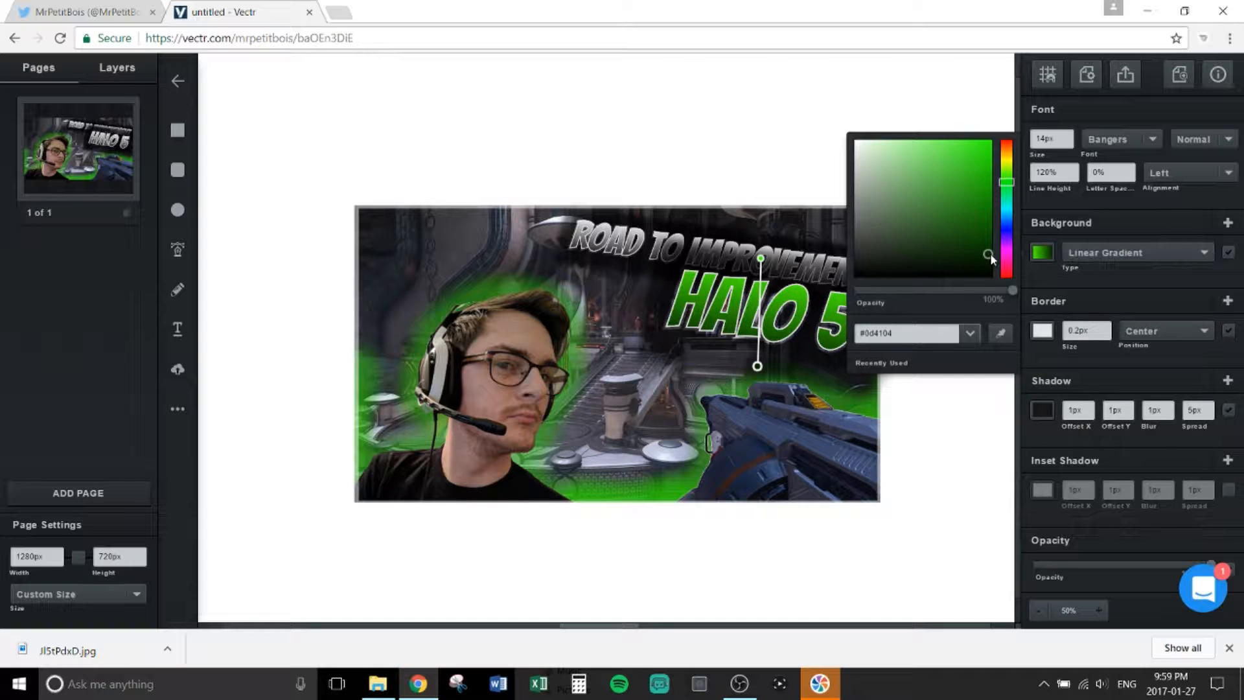
{"action": "left_click", "coordinate": [991, 253]}
{"action": "left_click", "coordinate": [1082, 280]}
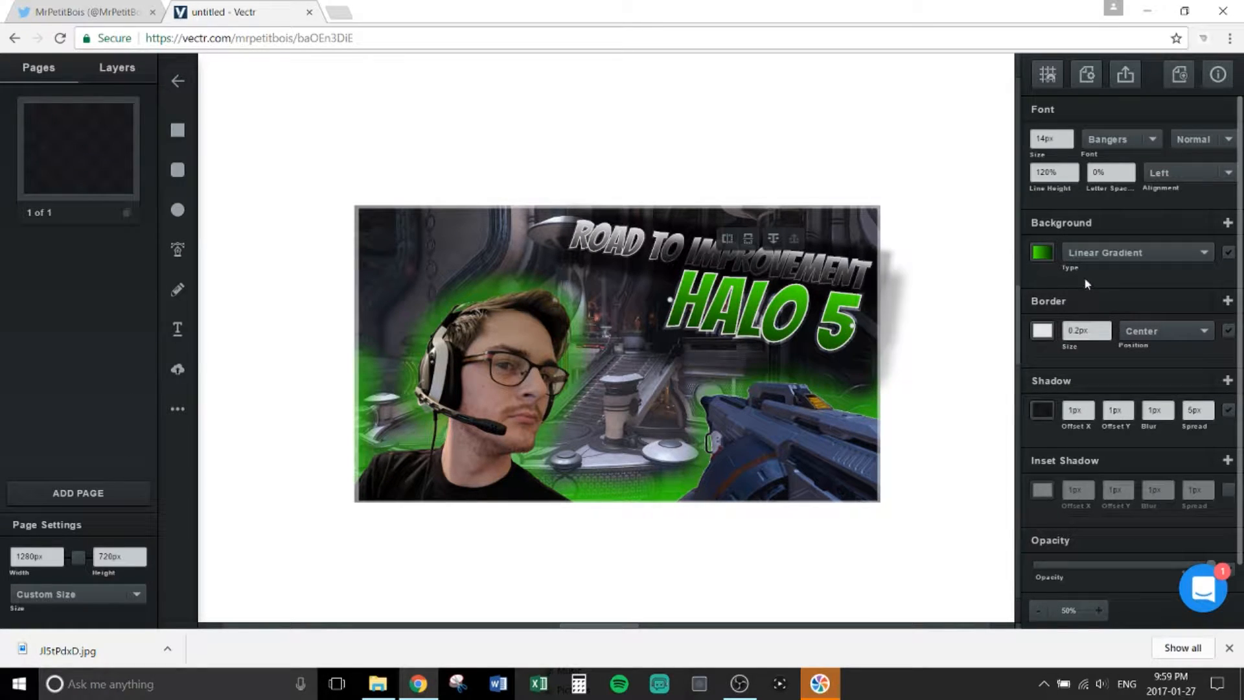
Step: Change HALO 5's outline colour from white to bright green (#28f504)
{"action": "left_click", "coordinate": [1043, 331]}
{"action": "left_click", "coordinate": [1006, 253]}
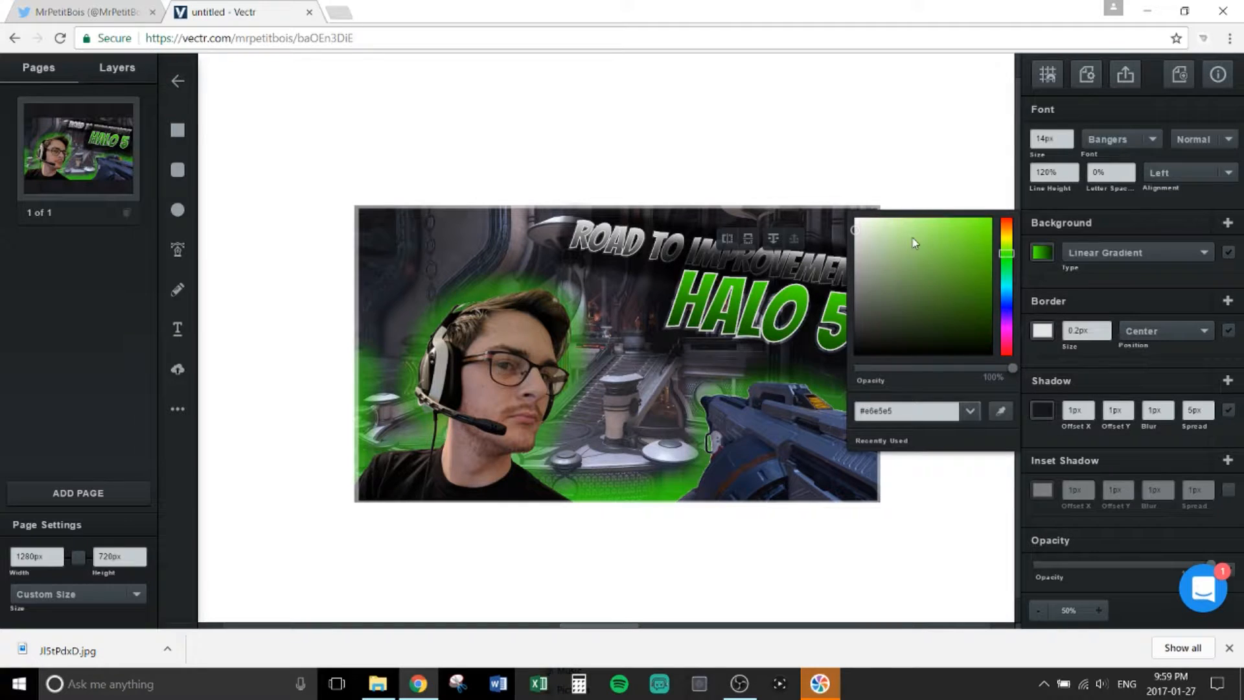
{"action": "left_click", "coordinate": [1008, 266]}
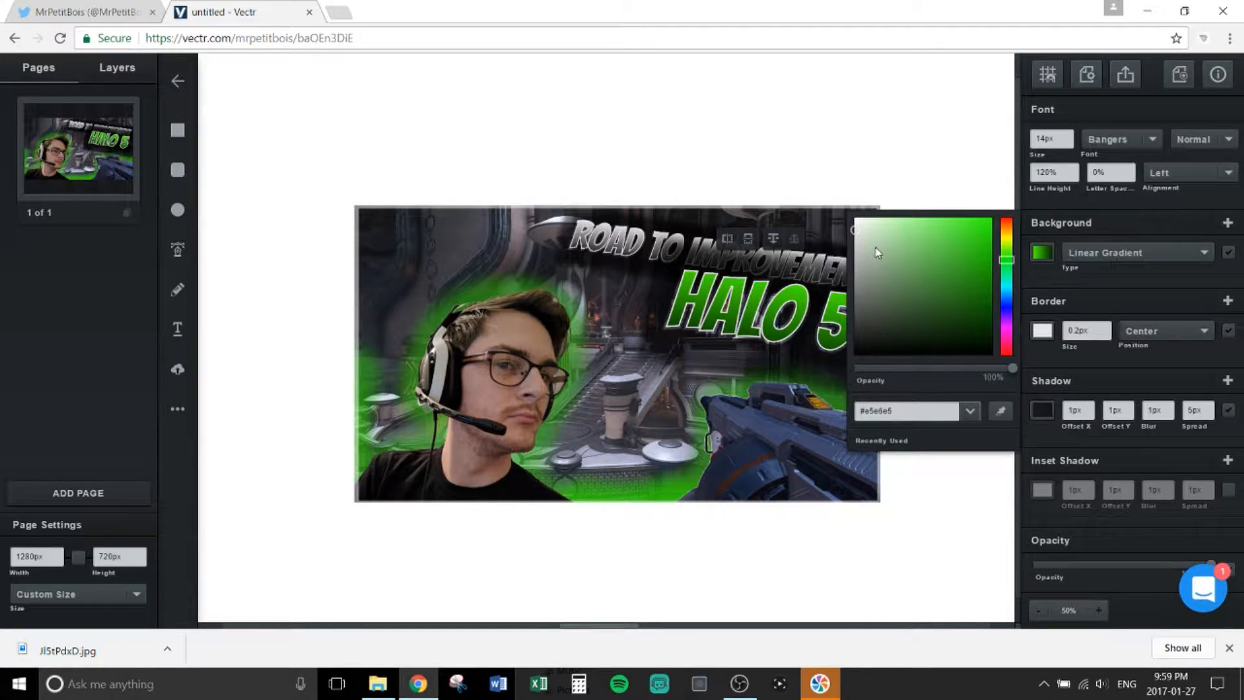
{"action": "left_click", "coordinate": [991, 224]}
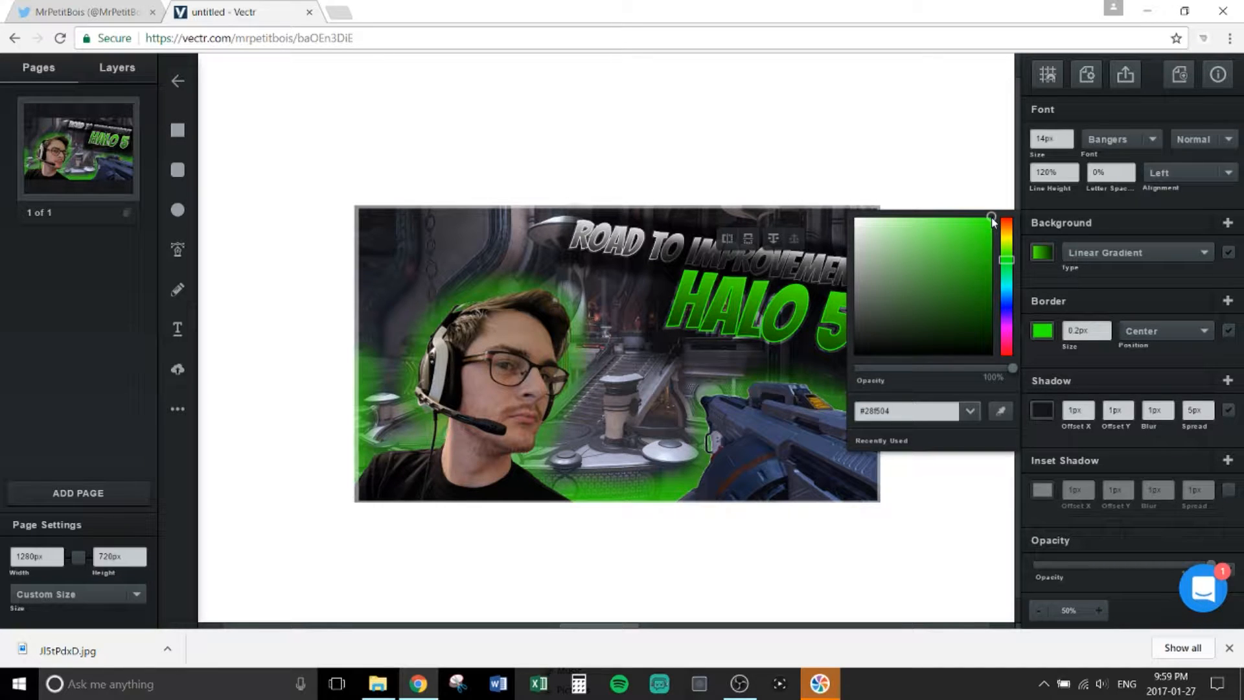
{"action": "left_click", "coordinate": [1106, 292]}
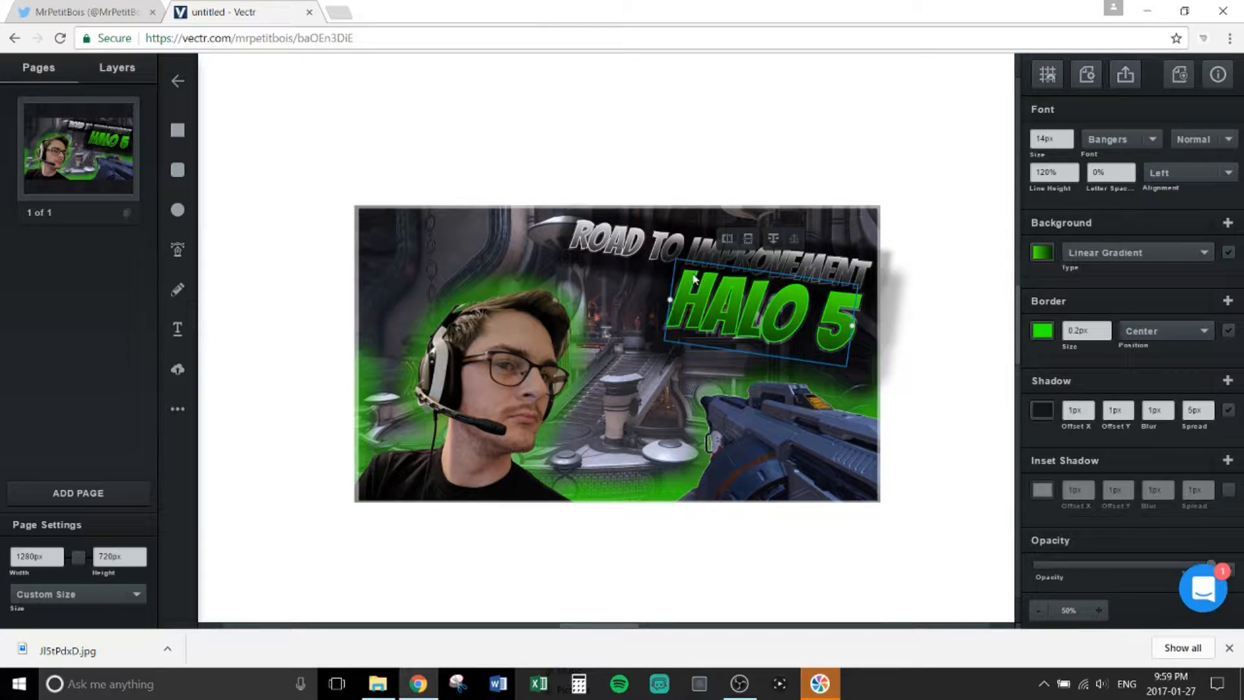
{"action": "left_click", "coordinate": [742, 269]}
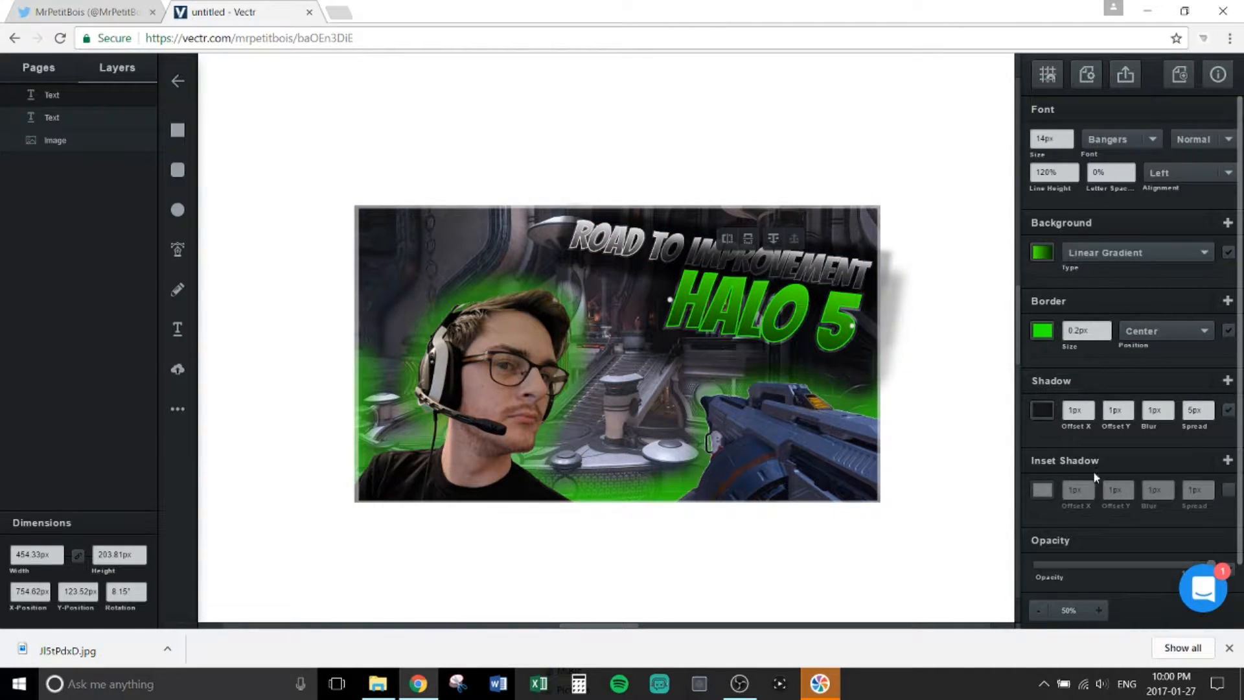
Step: Set HALO 5's shadow Offset Y to 4px and Spread to 3px
{"action": "left_click", "coordinate": [1129, 415]}
{"action": "left_click", "coordinate": [1129, 415]}
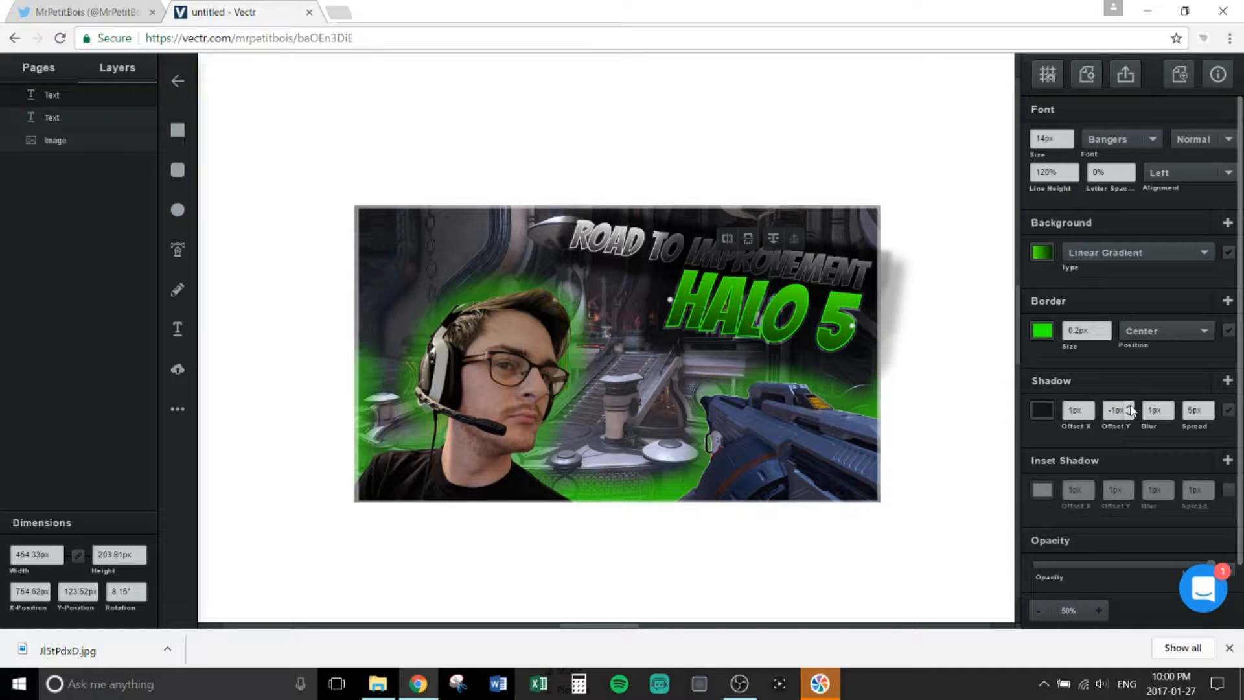
{"action": "left_click", "coordinate": [1130, 406]}
{"action": "left_click", "coordinate": [1130, 407]}
{"action": "left_click", "coordinate": [1130, 407]}
{"action": "left_click", "coordinate": [1130, 407]}
{"action": "left_click", "coordinate": [1130, 407]}
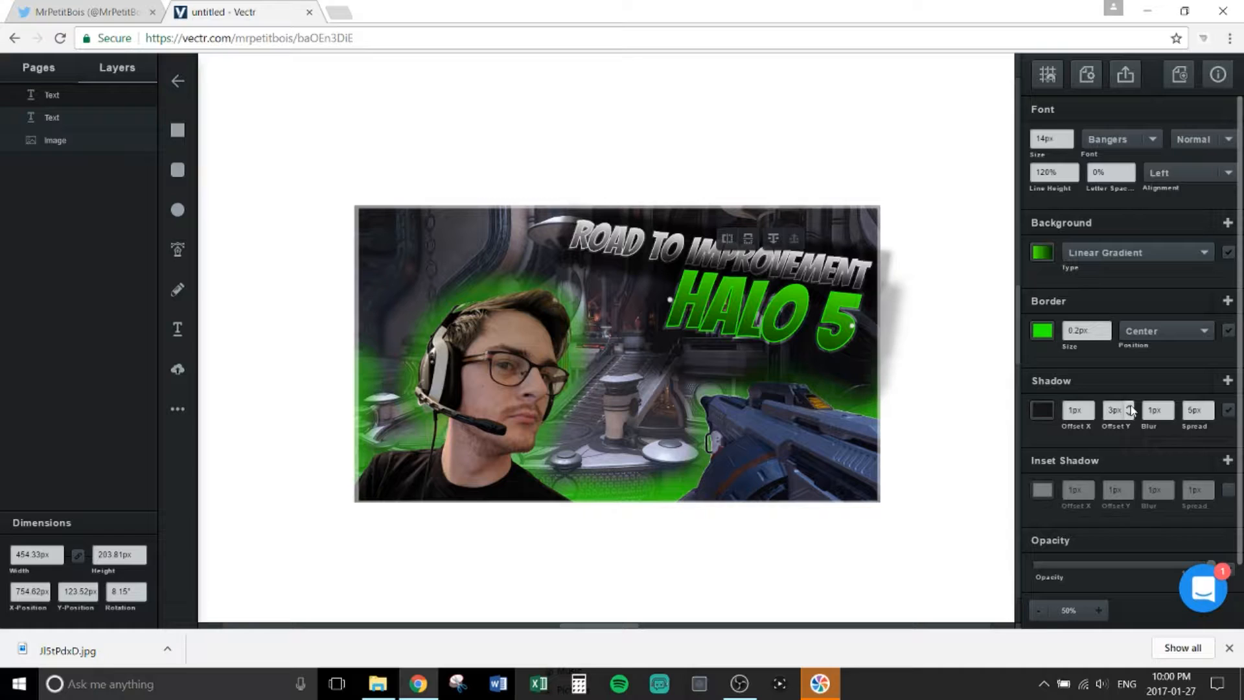
{"action": "left_click", "coordinate": [1208, 415]}
{"action": "left_click", "coordinate": [1208, 416]}
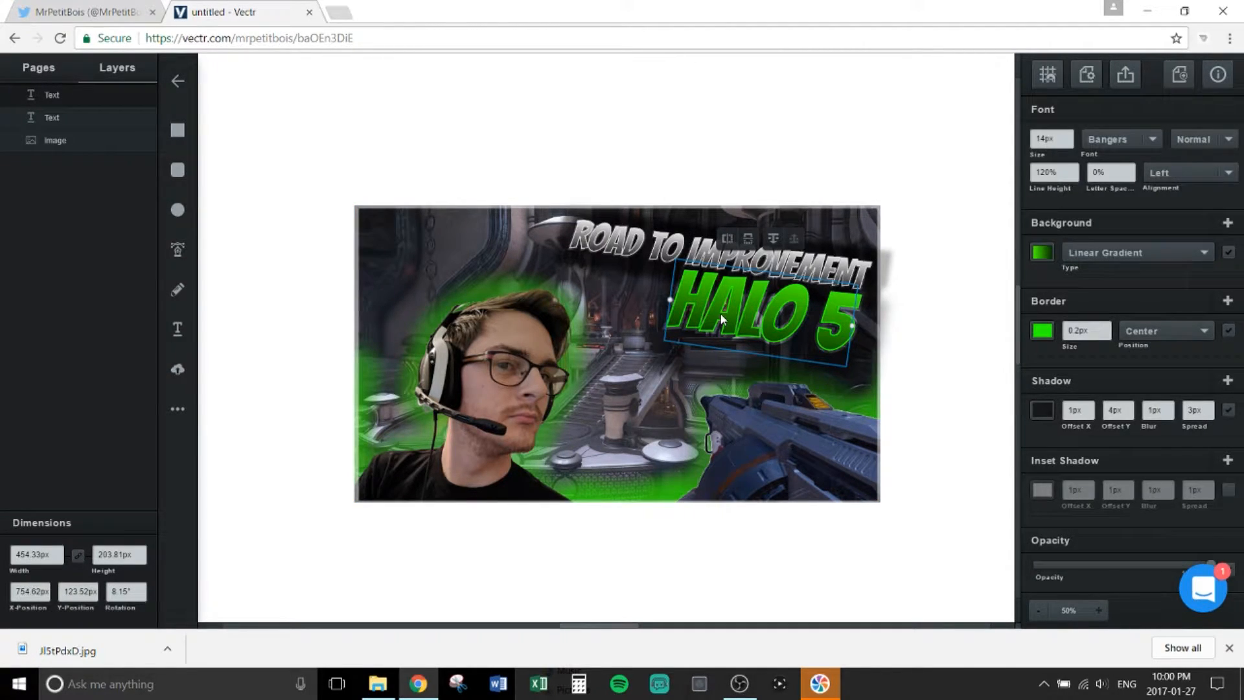
Step: Duplicate HALO 5, change the copy's text to 'EP2', and place it just left of HALO 5
{"action": "left_click", "coordinate": [614, 338]}
{"action": "key", "text": "ctrl+v"}
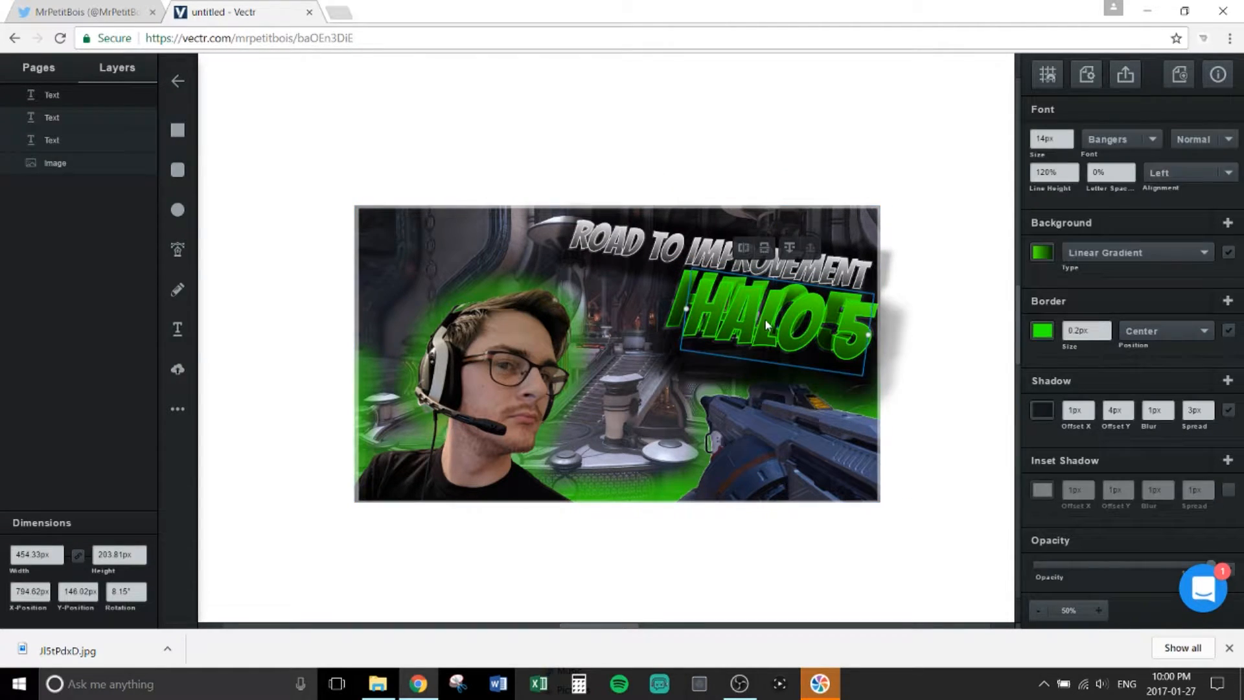
{"action": "left_click_drag", "start_coordinate": [761, 334], "coordinate": [601, 310]}
{"action": "double_click", "coordinate": [602, 310]}
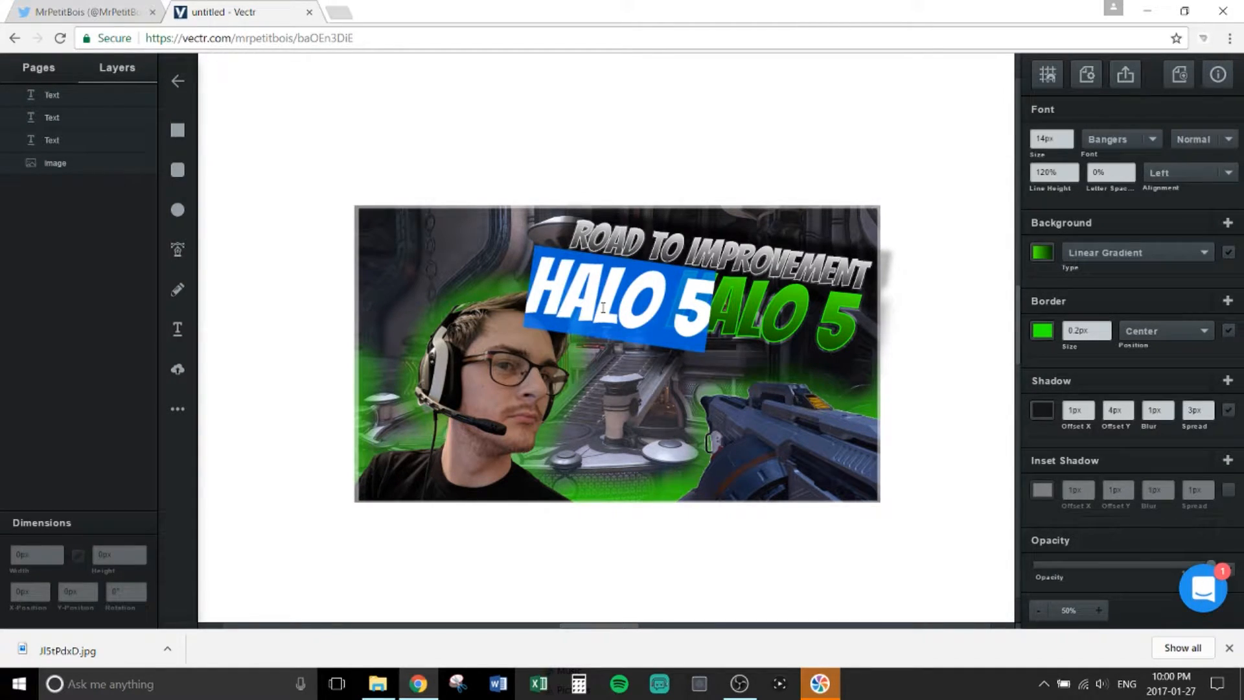
{"action": "type", "text": "EP2"}
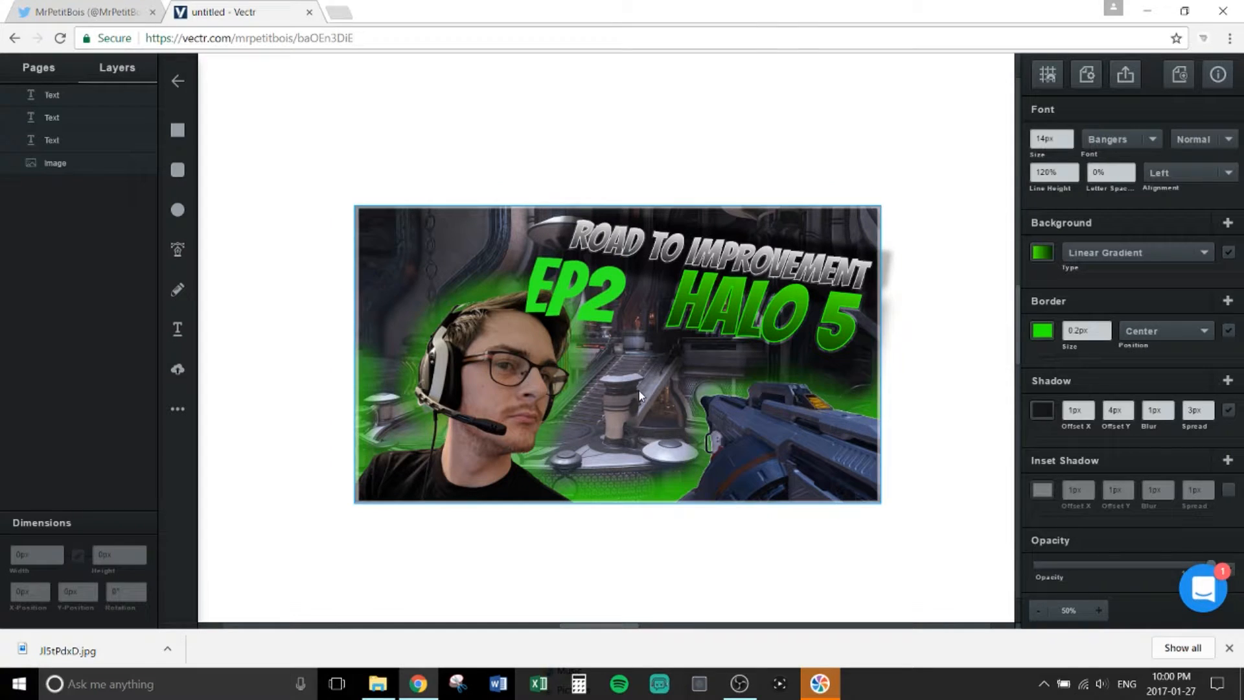
{"action": "key", "text": "Escape"}
{"action": "left_click_drag", "start_coordinate": [590, 302], "coordinate": [554, 283]}
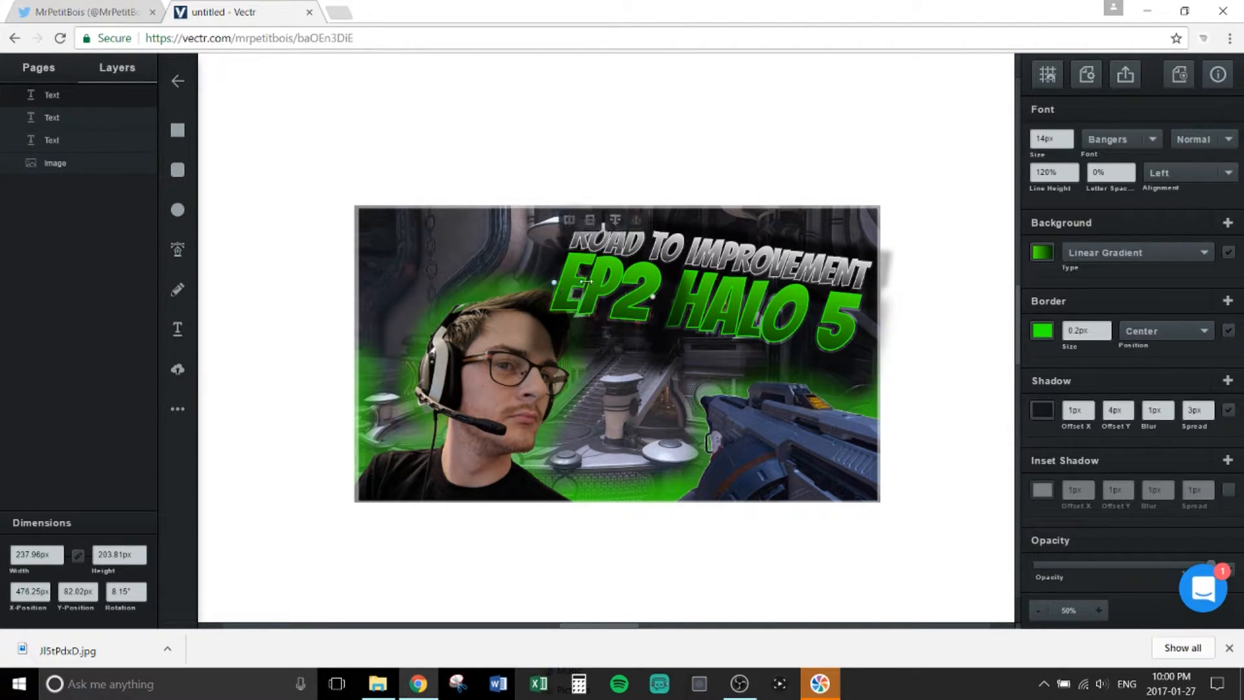
{"action": "left_click", "coordinate": [656, 297]}
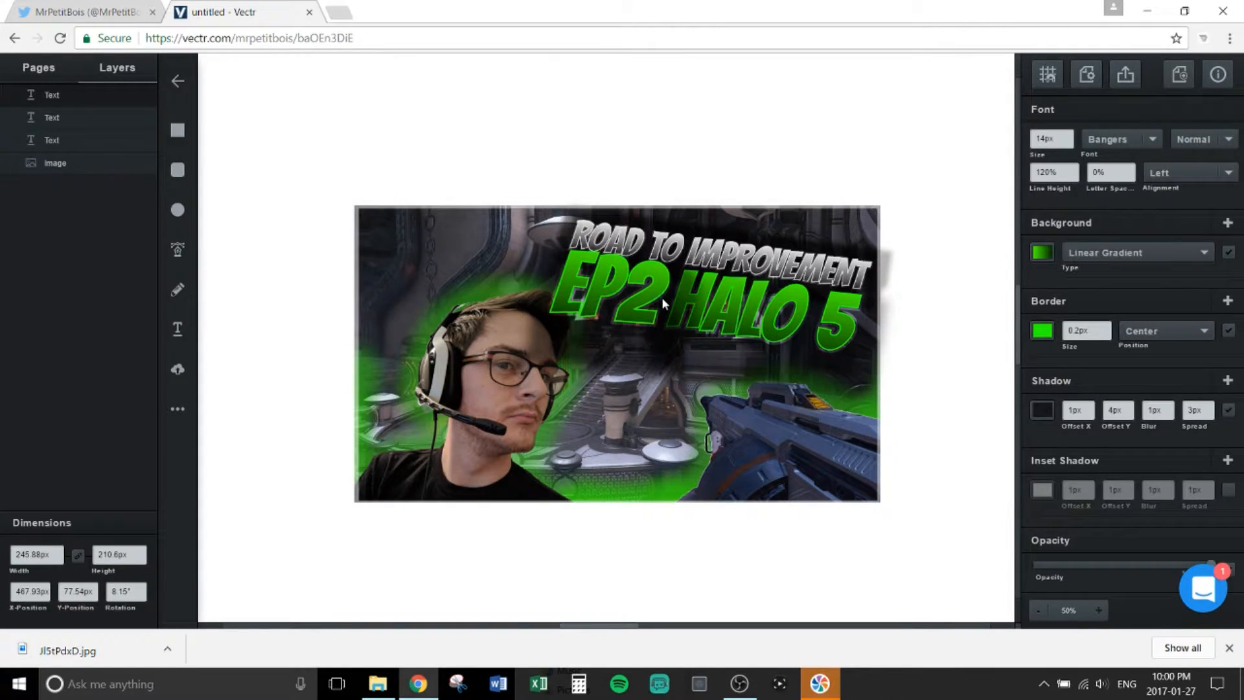
{"action": "left_click", "coordinate": [654, 298]}
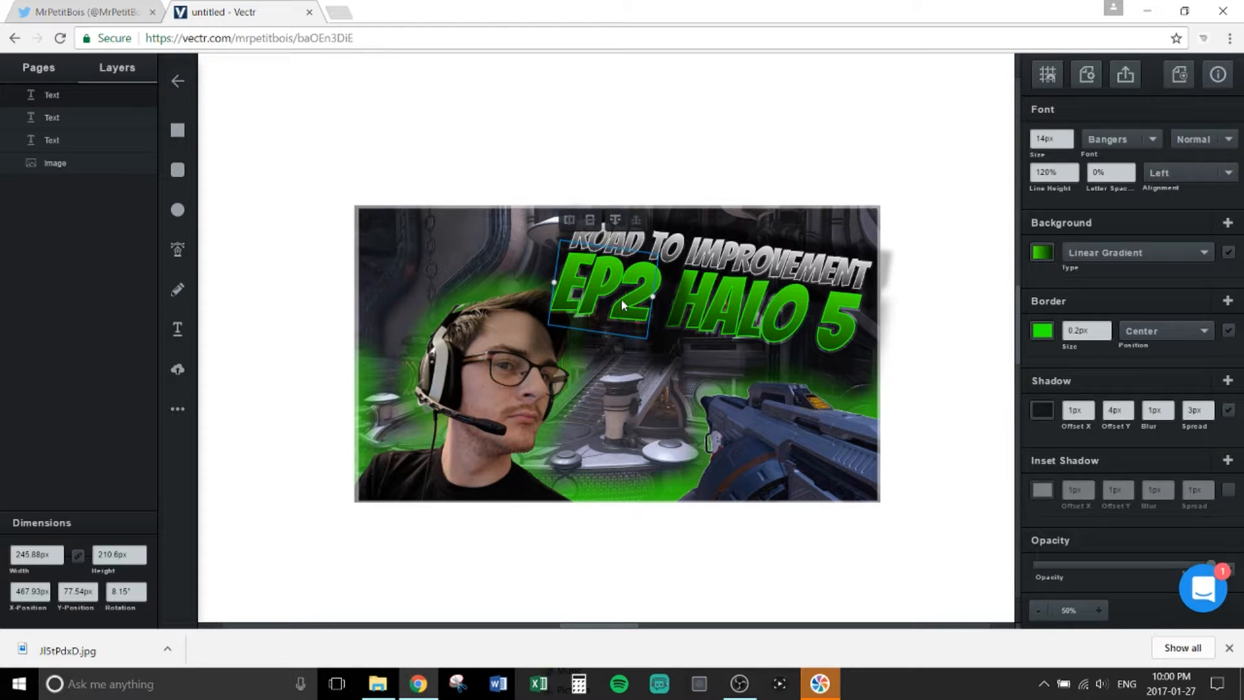
Step: Change EP2's gradient fill colour to pale green (#abe693)
{"action": "left_click", "coordinate": [1042, 252]}
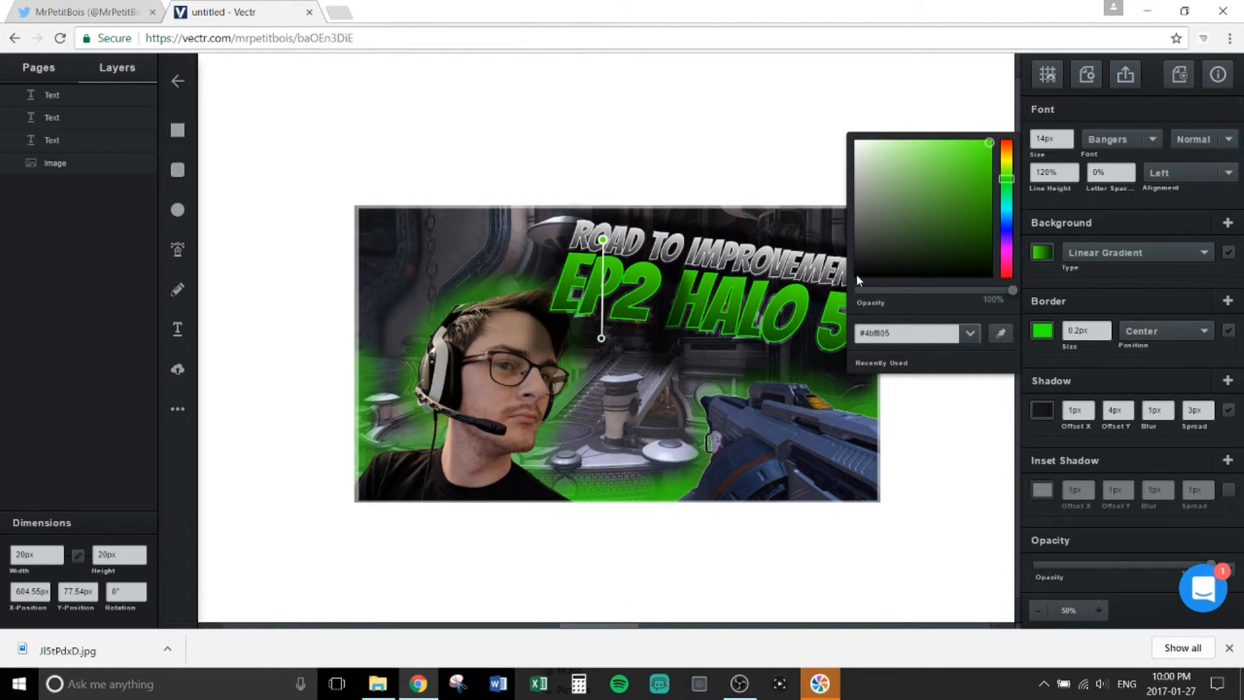
{"action": "left_click", "coordinate": [873, 154]}
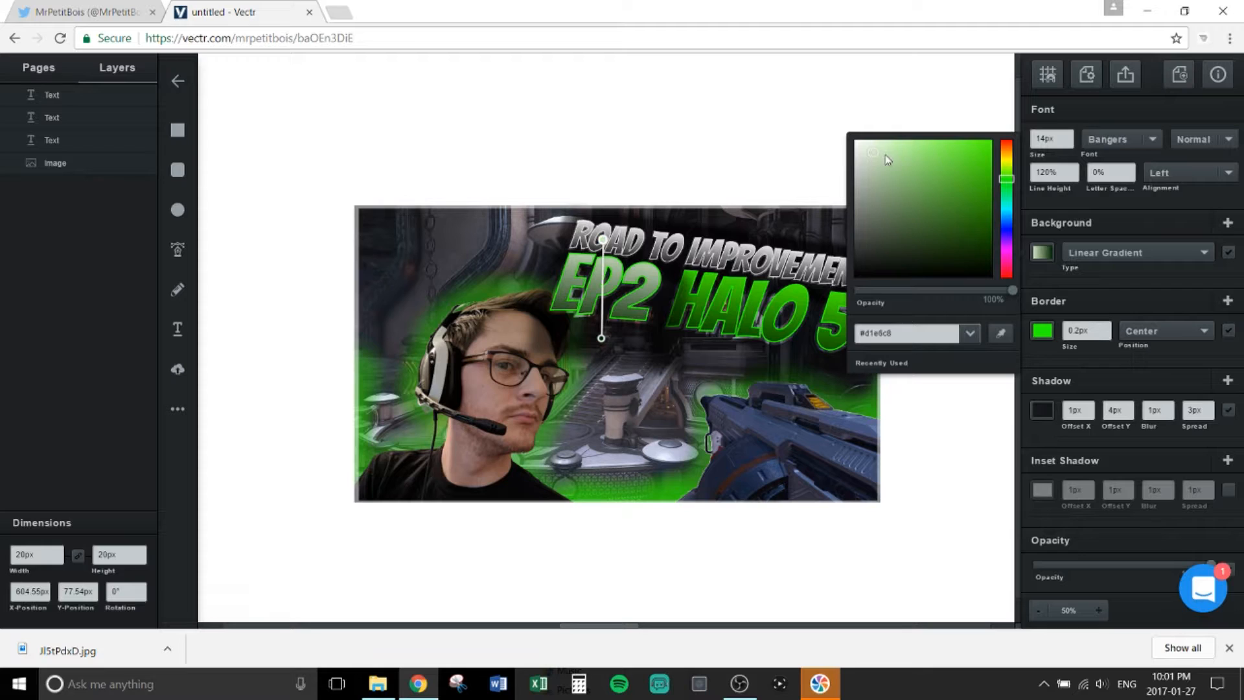
{"action": "left_click", "coordinate": [893, 161]}
{"action": "left_click", "coordinate": [903, 153]}
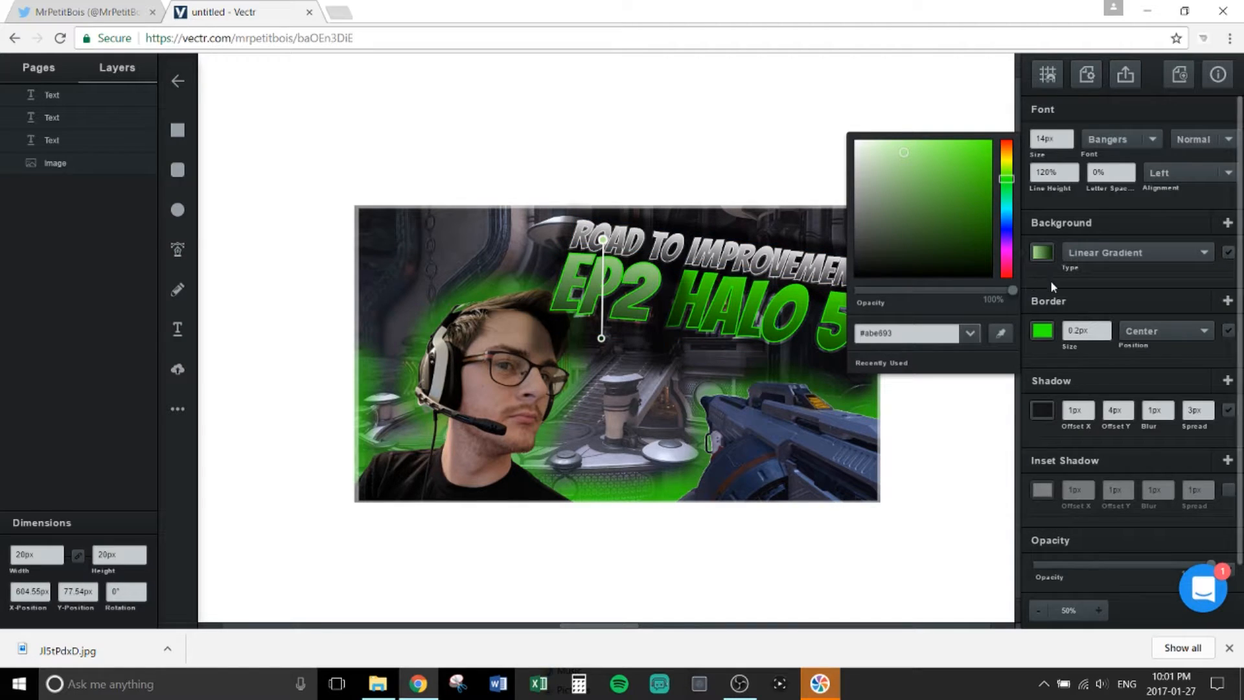
Step: Give EP2 a near-black outline (#070e06)
{"action": "left_click", "coordinate": [1048, 330]}
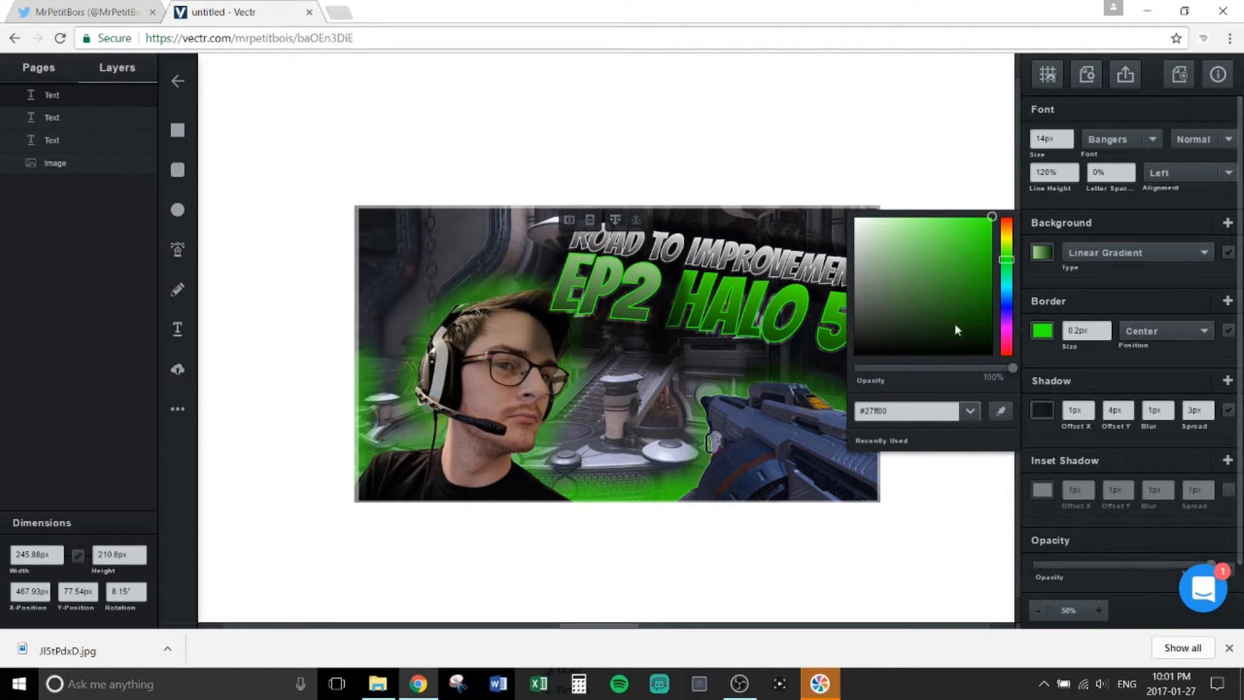
{"action": "left_click", "coordinate": [933, 347]}
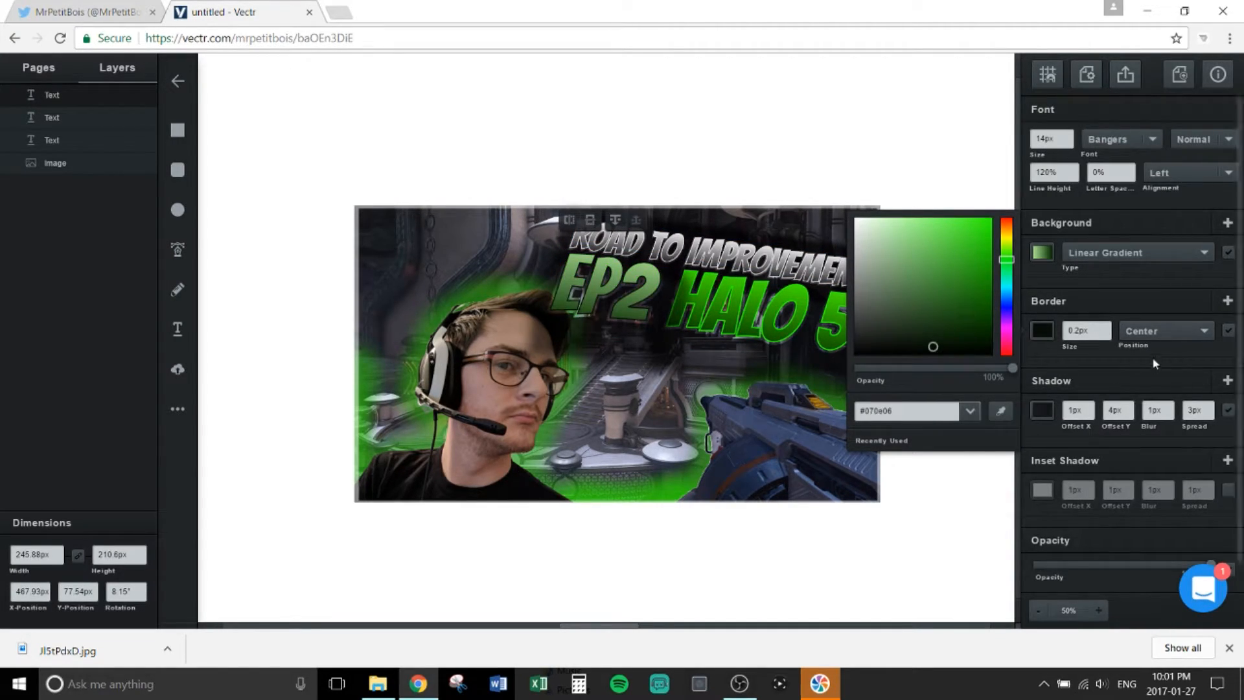
{"action": "left_click", "coordinate": [1115, 375]}
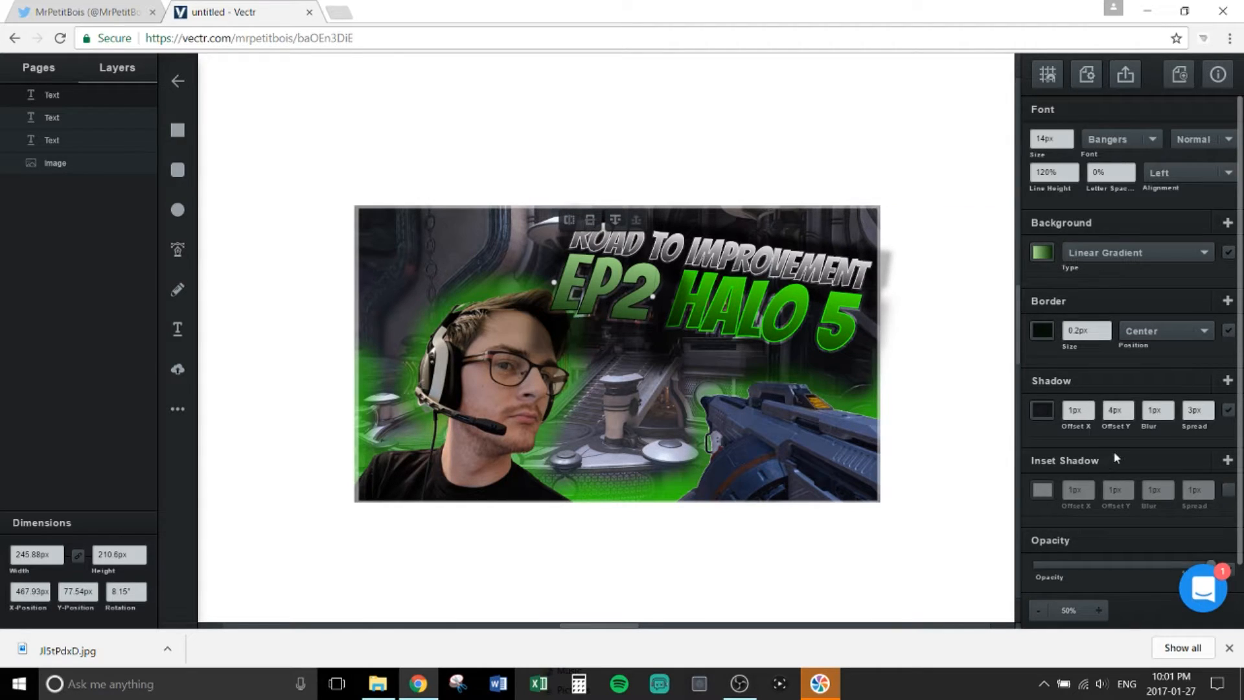
{"action": "left_click", "coordinate": [965, 526]}
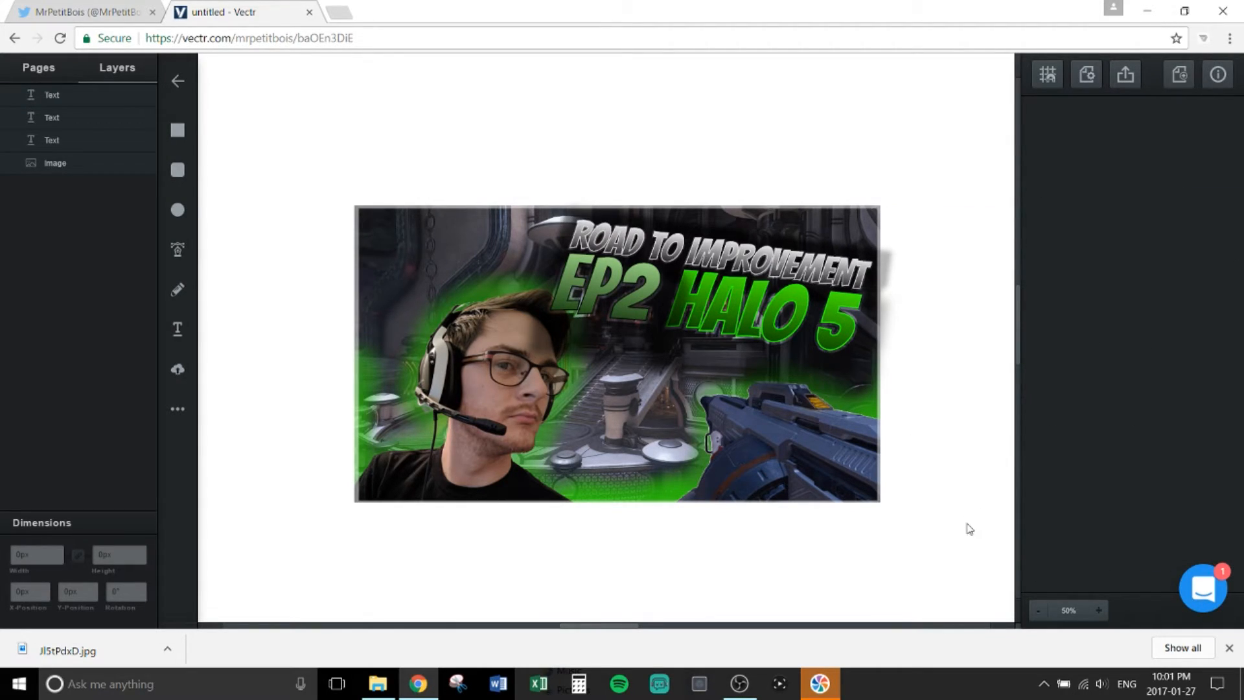
Step: Set EP2's shadow to 2px spread and -1px X offset, then return to the Twitter profile tab
{"action": "left_click", "coordinate": [633, 327]}
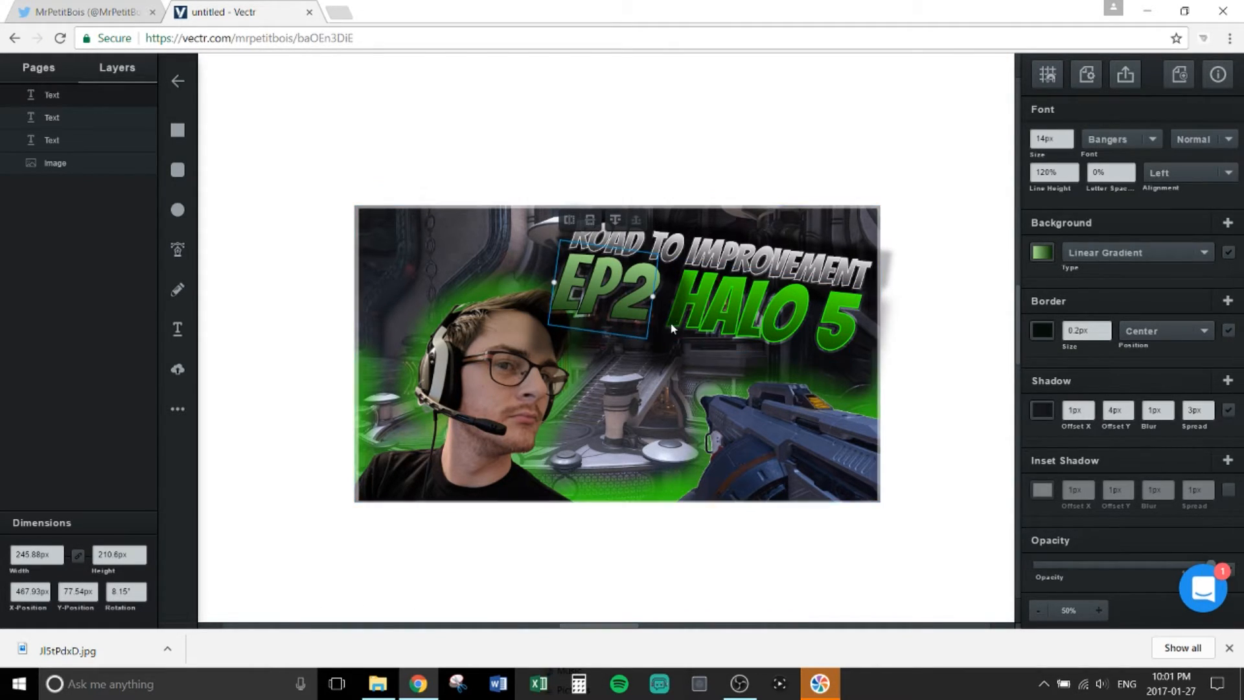
{"action": "left_click", "coordinate": [1209, 415]}
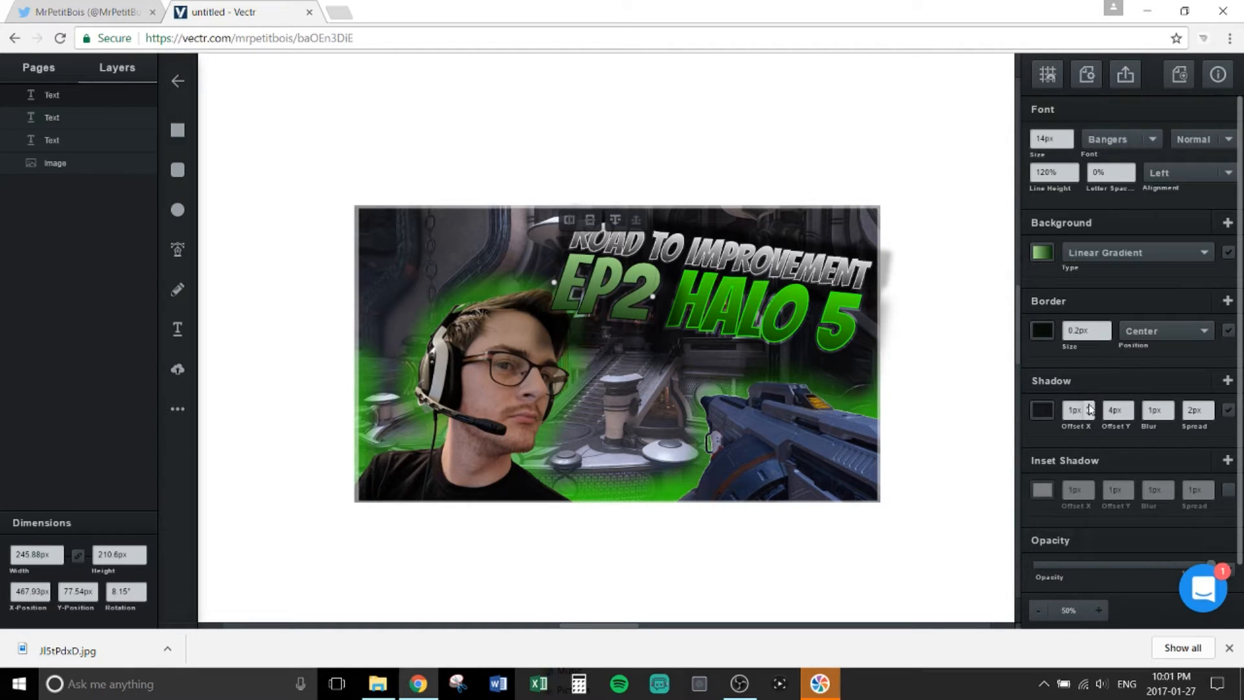
{"action": "left_click", "coordinate": [1090, 414]}
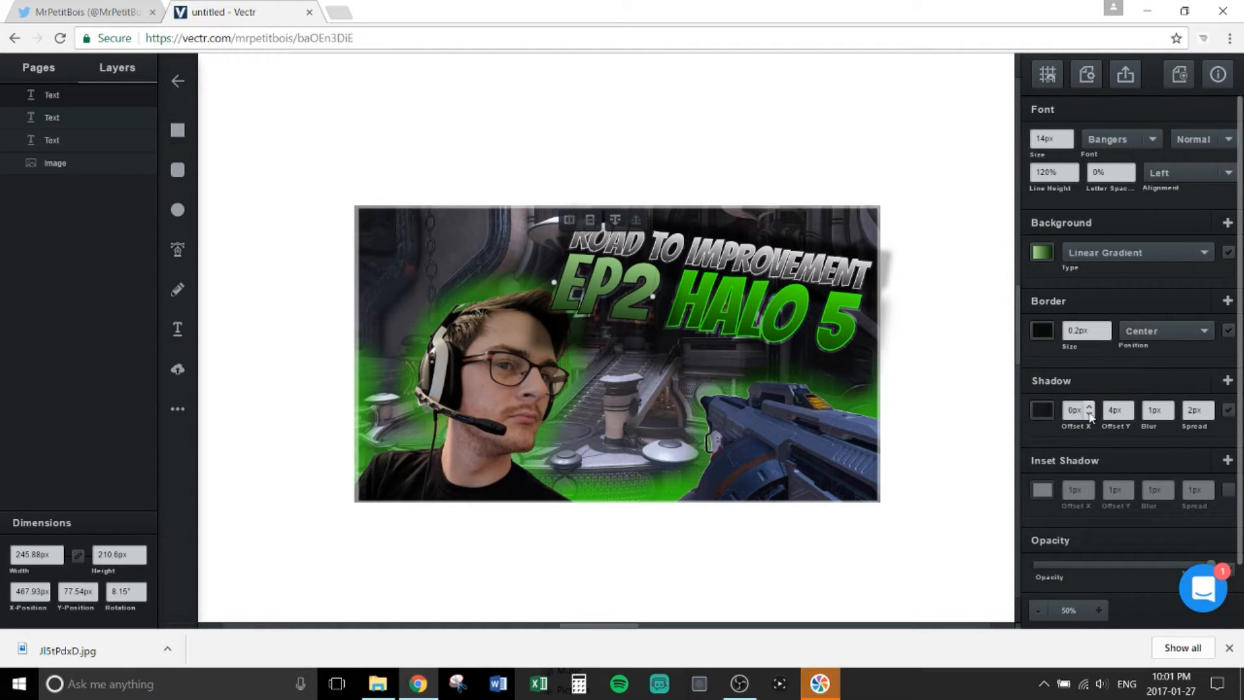
{"action": "left_click", "coordinate": [1090, 414]}
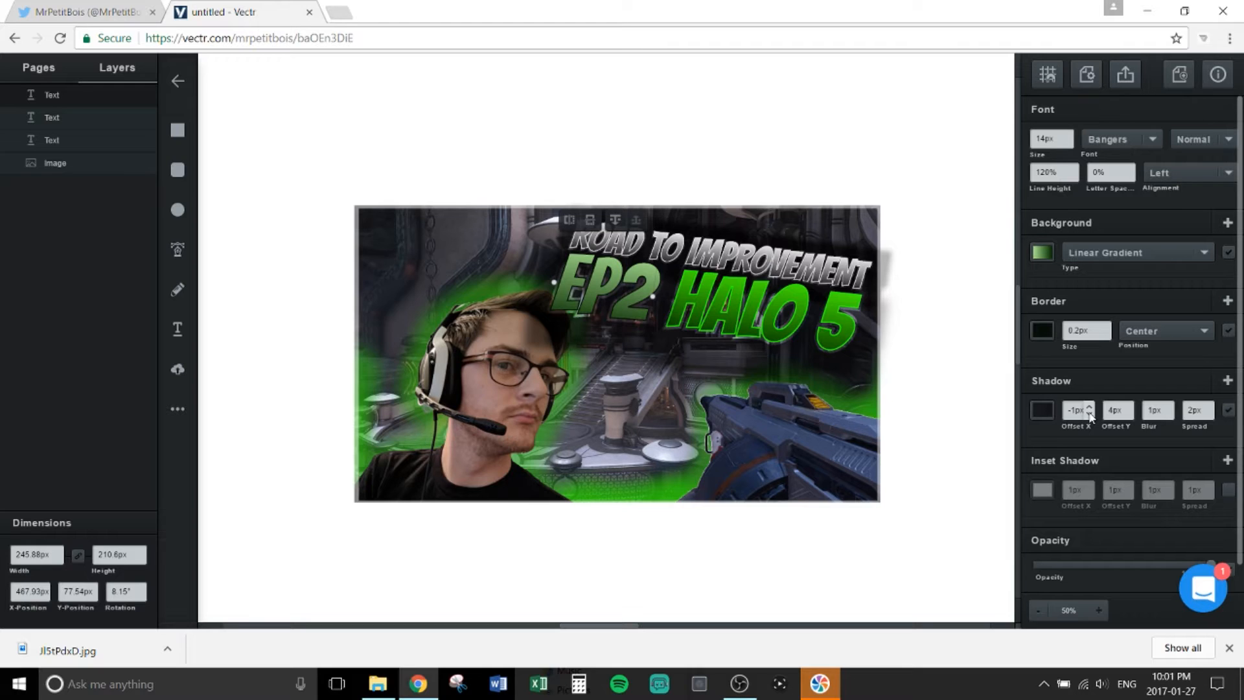
{"action": "left_click", "coordinate": [1090, 414]}
{"action": "left_click", "coordinate": [995, 438]}
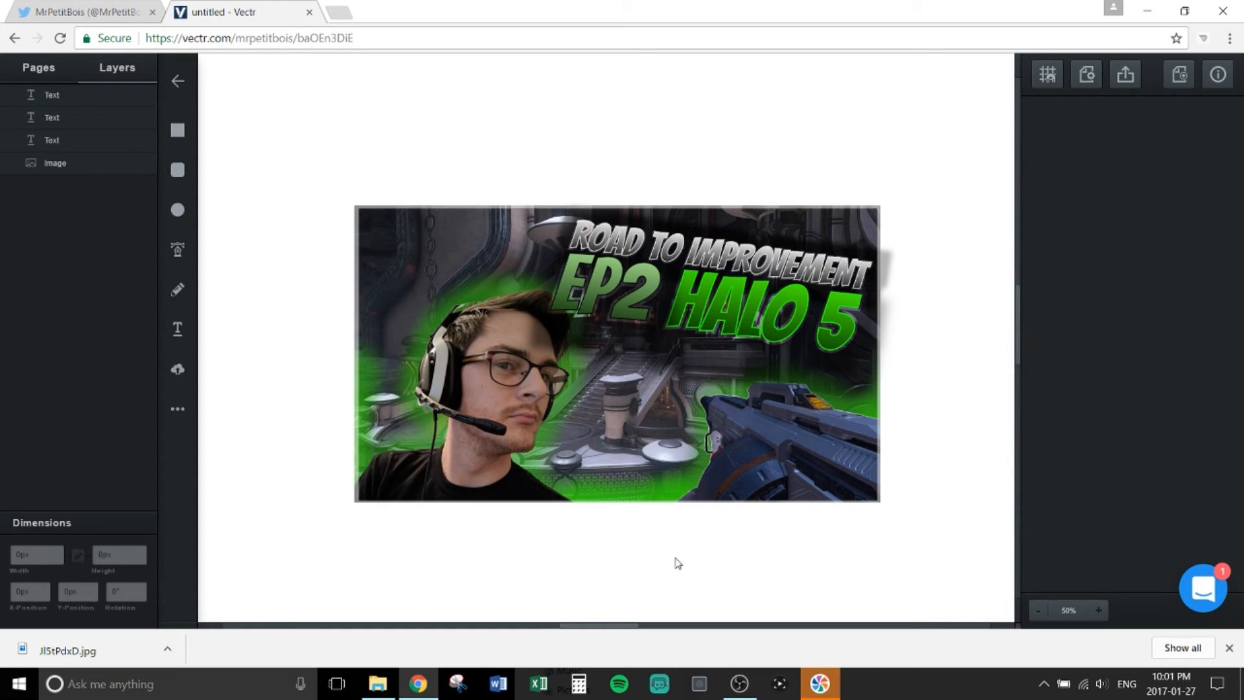
{"action": "left_click", "coordinate": [86, 14]}
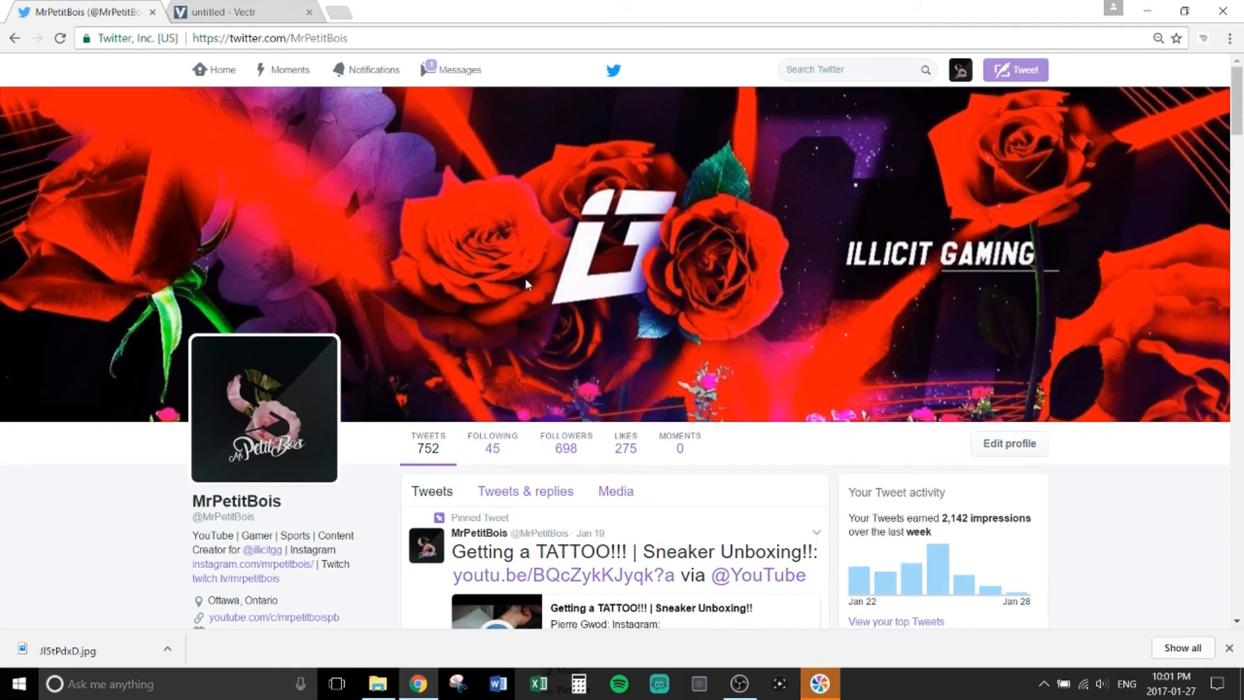